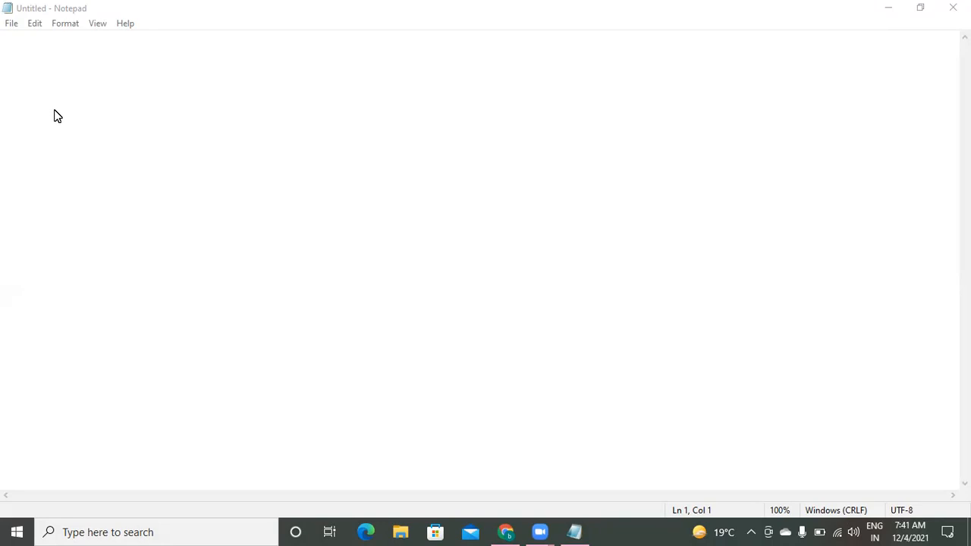
- Leave two blank lines at the top of the note, then list "1. resource group" and "2. datalake 2"
left_click(31, 82)
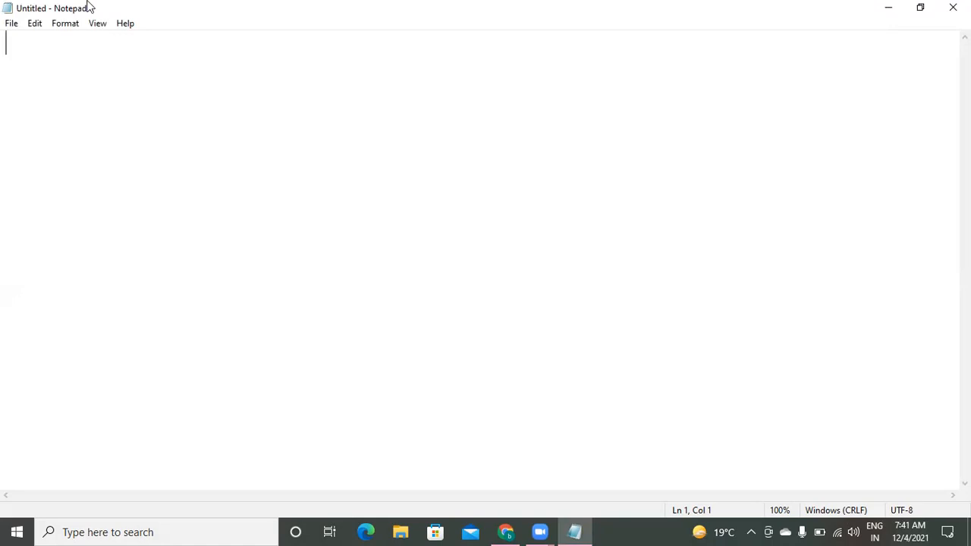
key("Return")
key("Return")
type("1.")
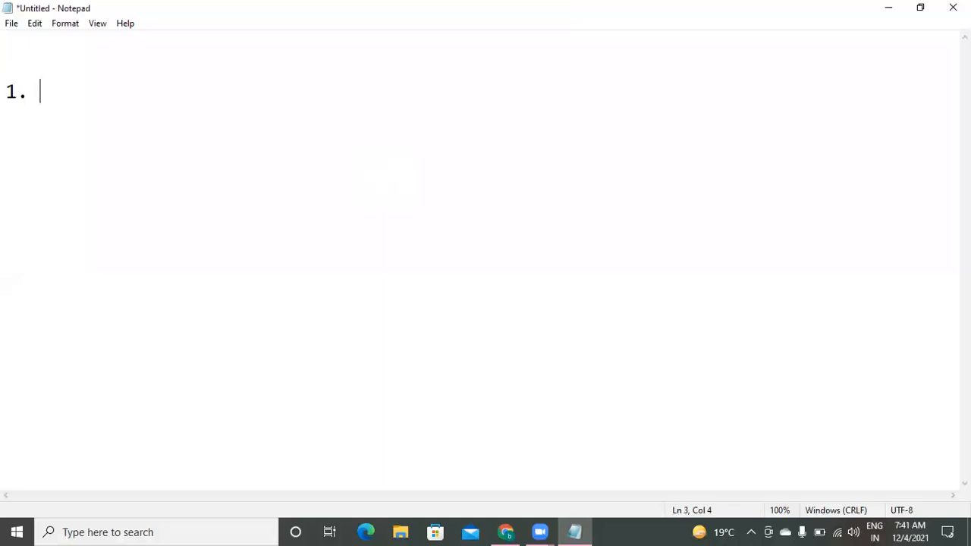
type(" resource group")
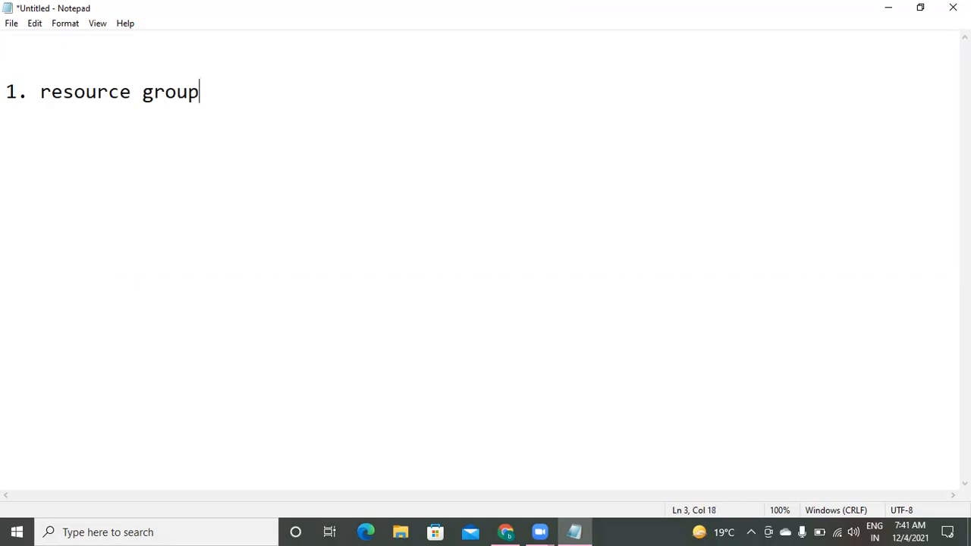
key("Return")
type("2. datalake")
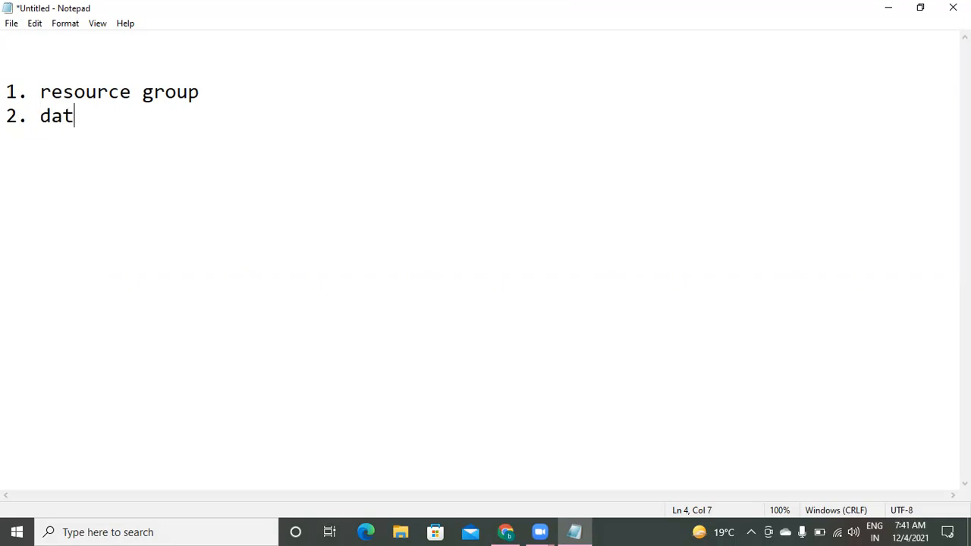
key("BackSpace")
type("e ")
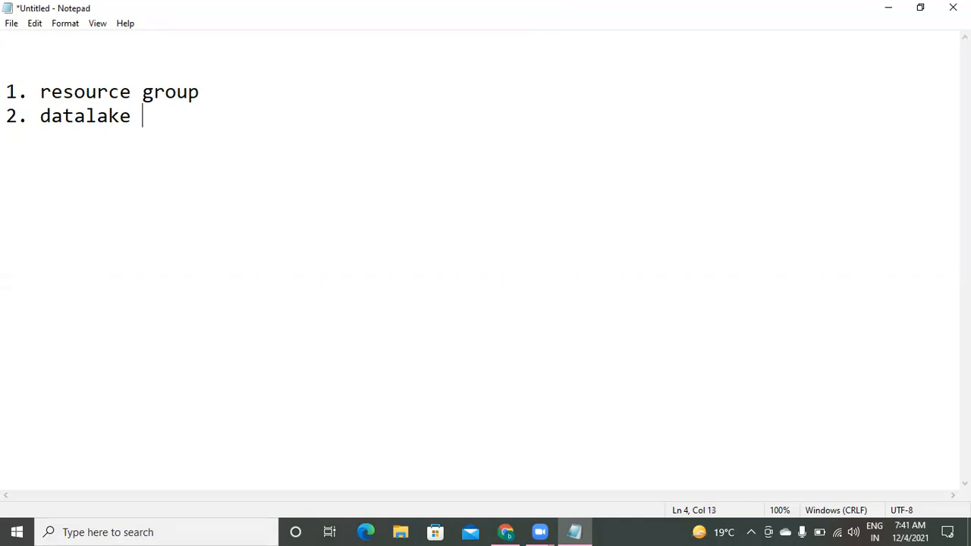
type("2")
- Add the items "3. azure sql database" and "4. adf" to the numbered list
key("Return")
type("3. sql")
key("BackSpace")
key("BackSpace")
key("BackSpace")
key("BackSpace")
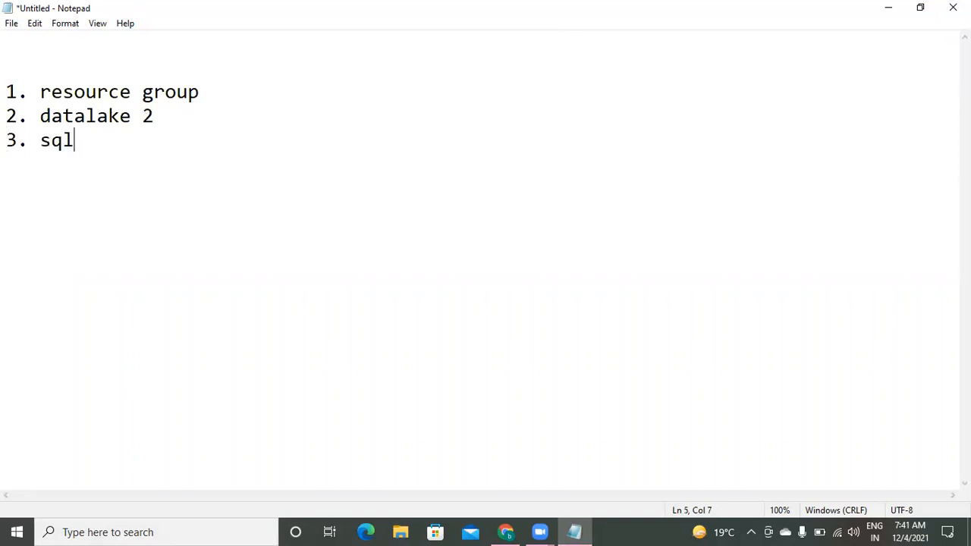
type("azure sql database")
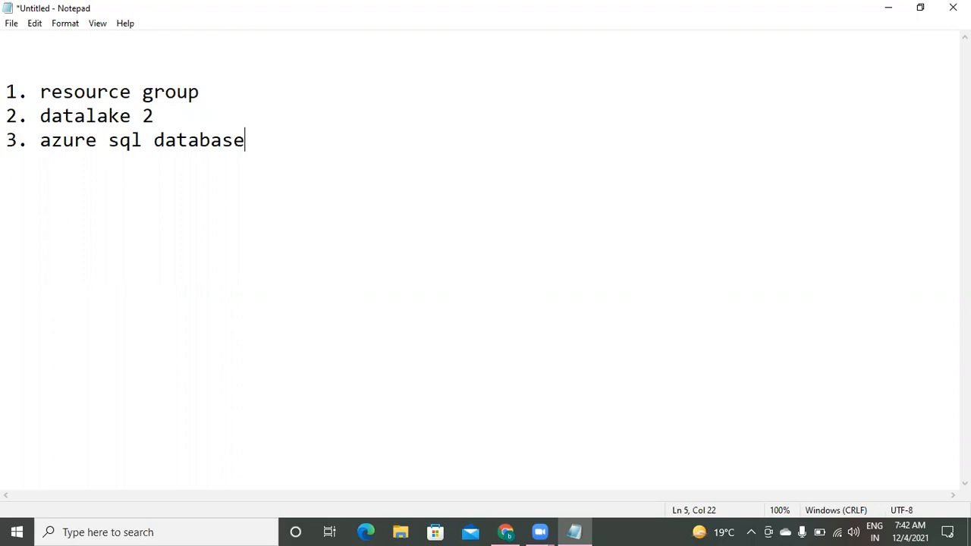
key("Return")
type("4. adf")
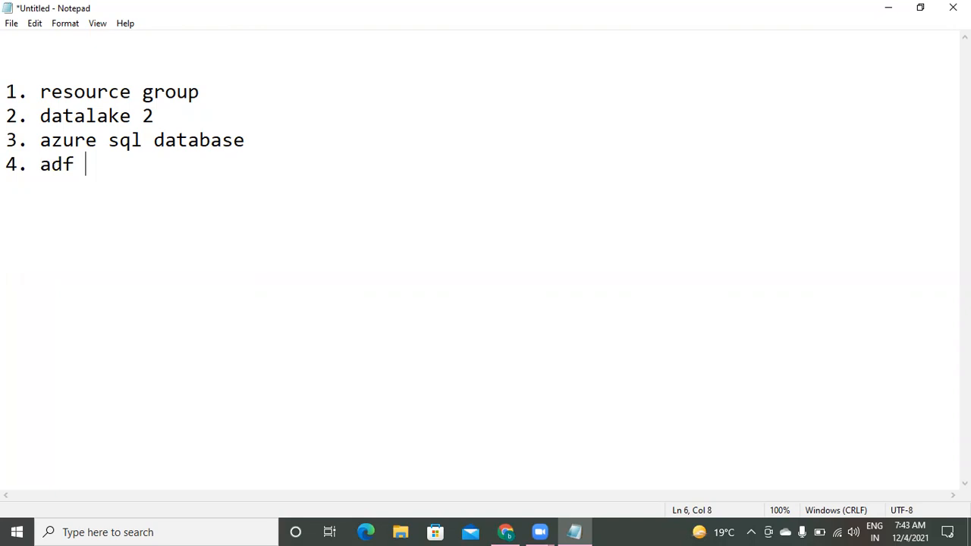
- Insert the heading "6 th session." on the blank line directly above the numbered list
key("shift+Up")
key("shift+Up")
key("shift+Up")
key("shift+Up")
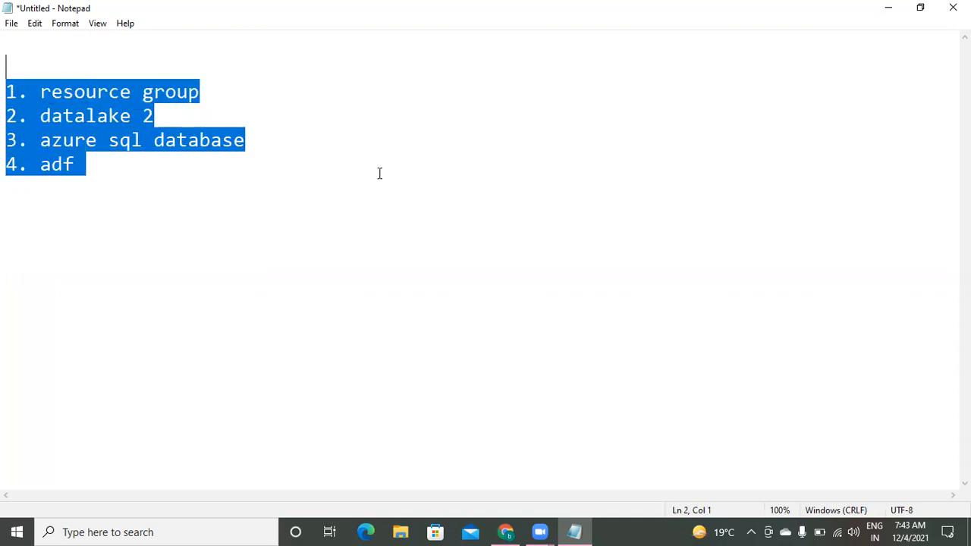
key("Up")
key("Down")
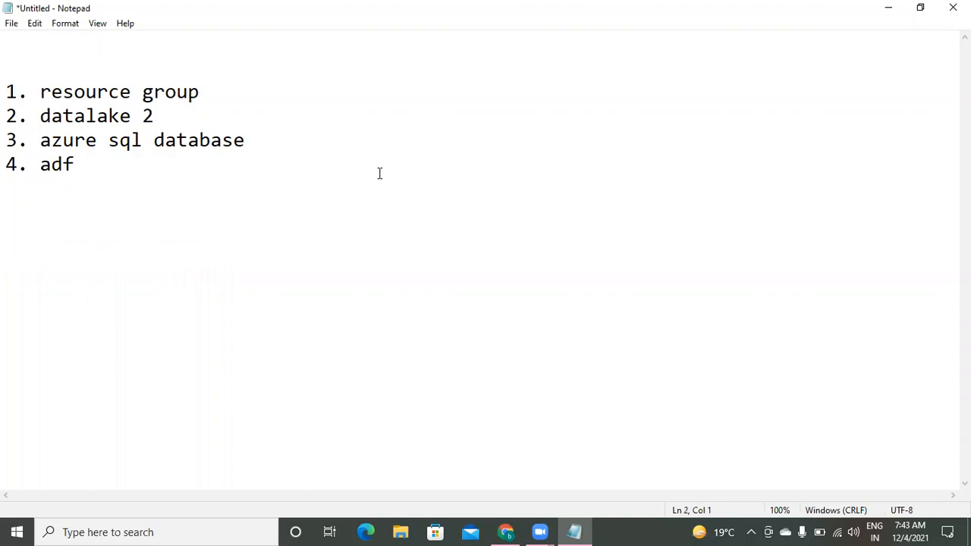
type("6 th session.")
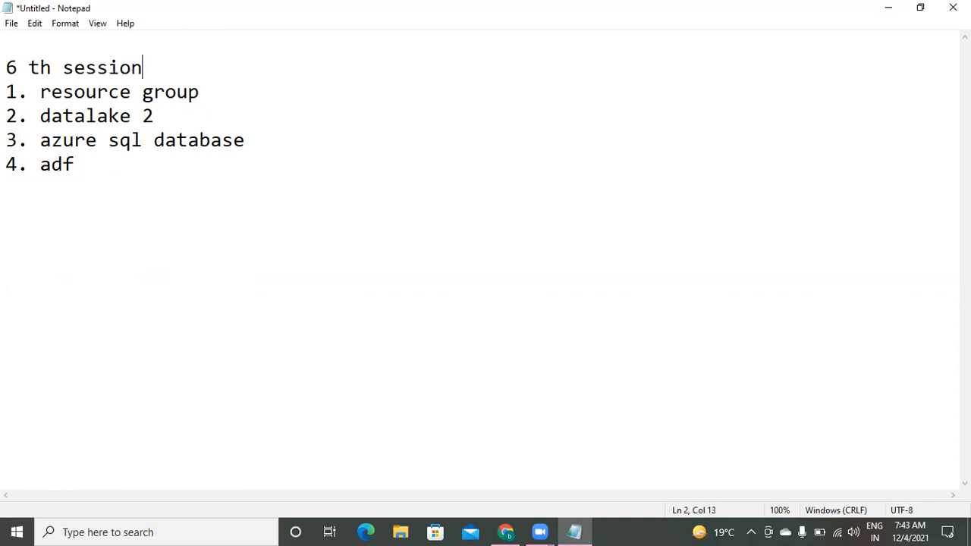
- Add the heading "7th session." below the numbered list, leaving one blank line in between
key("Down")
key("Down")
key("Down")
key("Down")
key("Down")
key("Down")
type("7th session.")
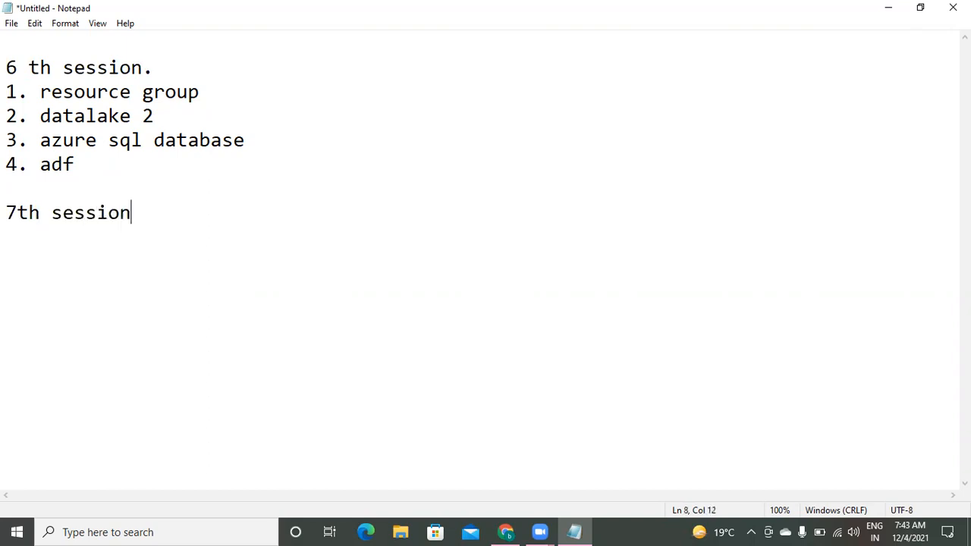
- Under the 7th session heading, leave a blank line and write "adf" and "create linked service" on separate lines
key("Return")
key("Return")
type("adf")
key("Return")
type("creae")
key("BackSpace")
key("BackSpace")
type("te li")
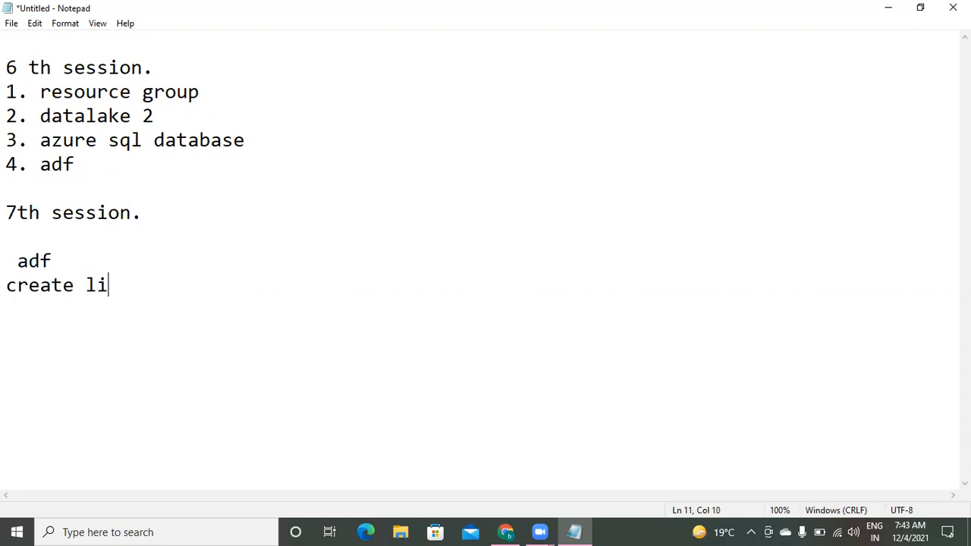
type("nked service")
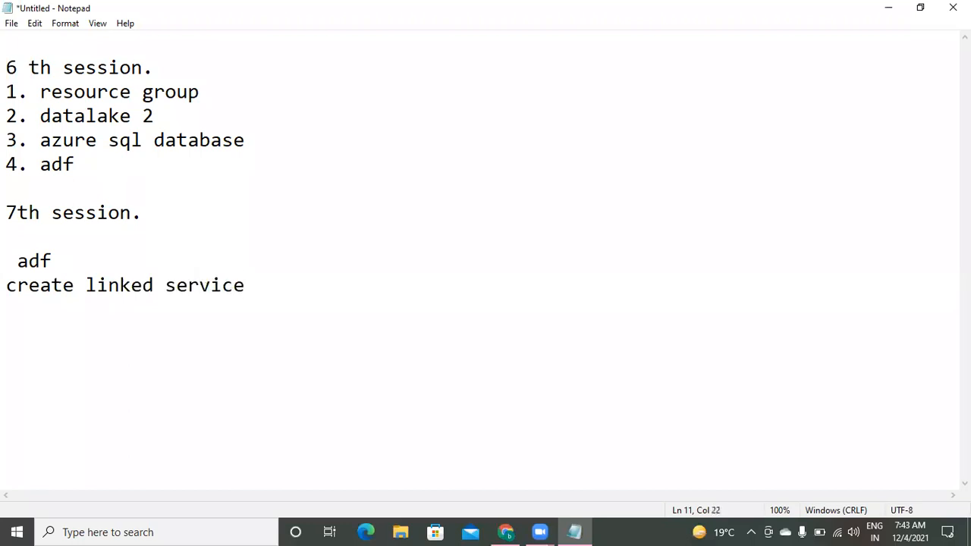
- Add the line "we will create first sample pipeline." below the linked service entry
key("Return")
type("we will create fires")
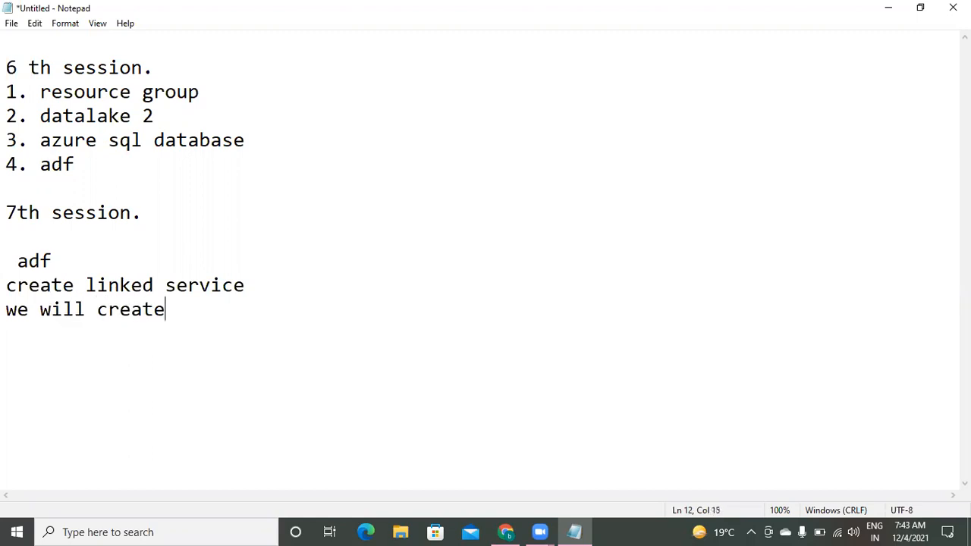
key("BackSpace")
key("BackSpace")
type("st sample piplel")
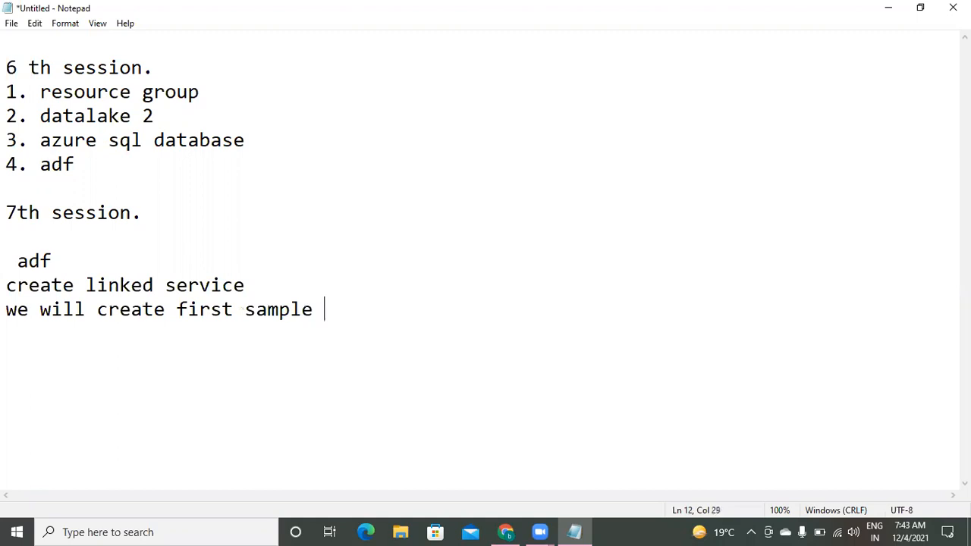
key("BackSpace")
key("BackSpace")
key("BackSpace")
type("eln")
key("BackSpace")
type("ine.")
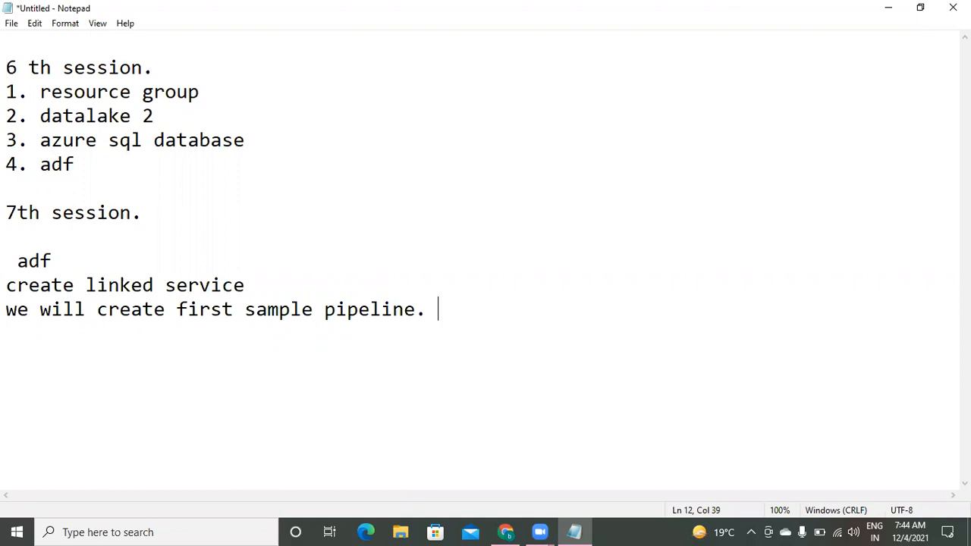
key("Up")
key("Up")
key("Up")
key("Up")
key("Up")
key("Down")
key("Down")
key("Down")
key("Down")
key("Down")
key("Up")
key("Up")
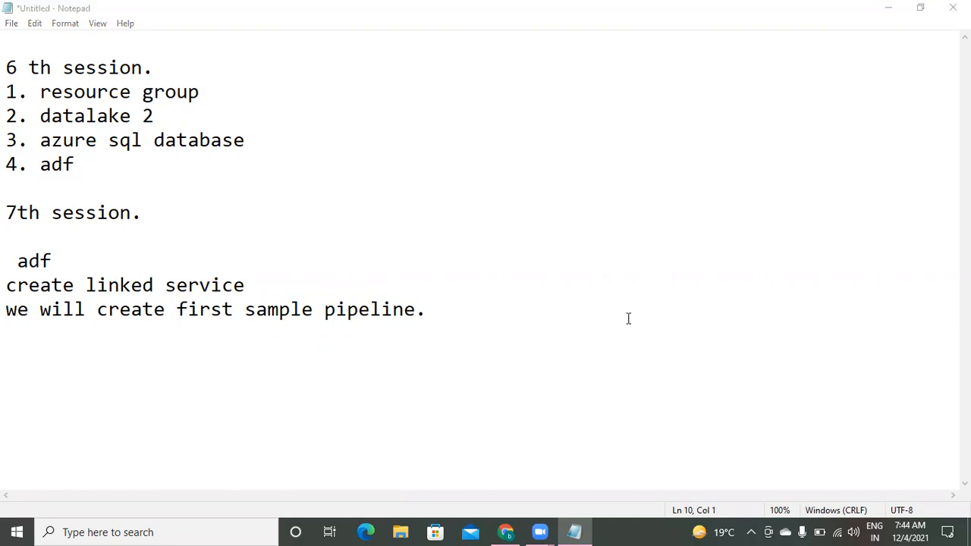
- Add a dashed separator line below the pipeline entry, leaving one blank line before it
left_click(448, 317)
key("Return")
key("Return")
type("-")
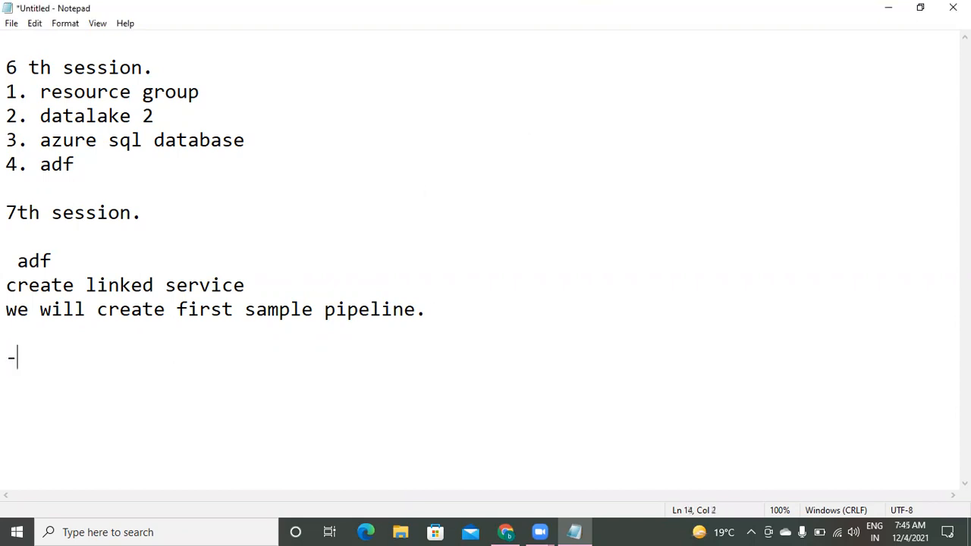
type("-----------------------------------------")
- Switch to Chrome and show the Microsoft Azure portal home page
left_click(507, 532)
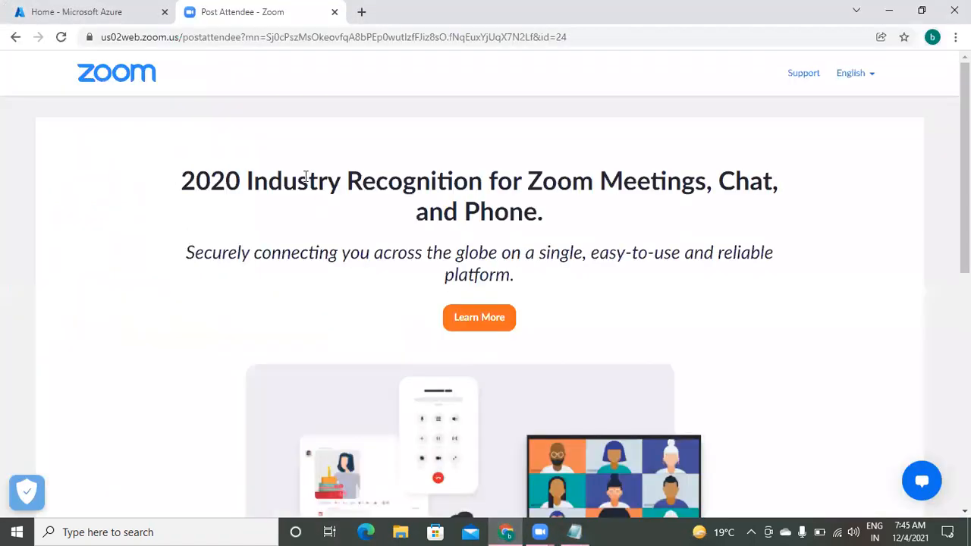
left_click(104, 18)
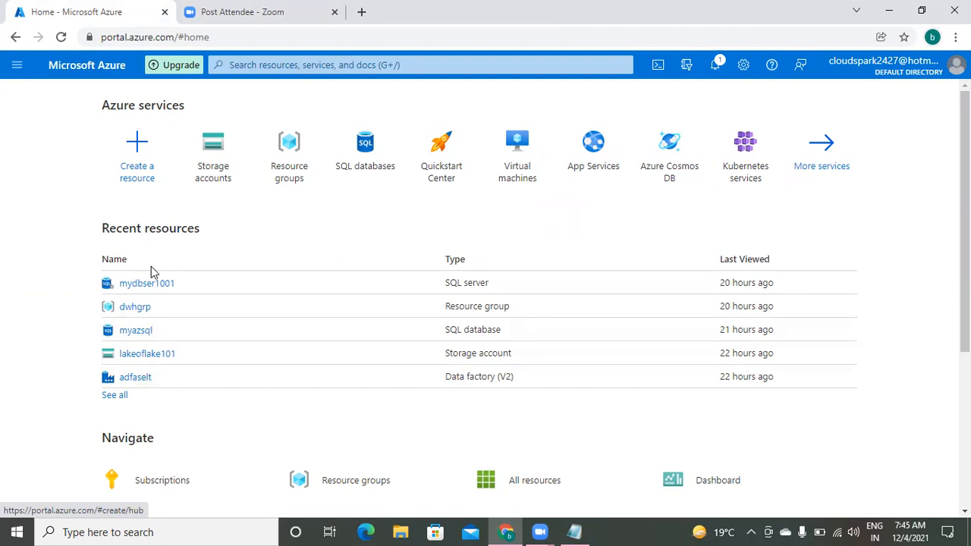
left_click(16, 66)
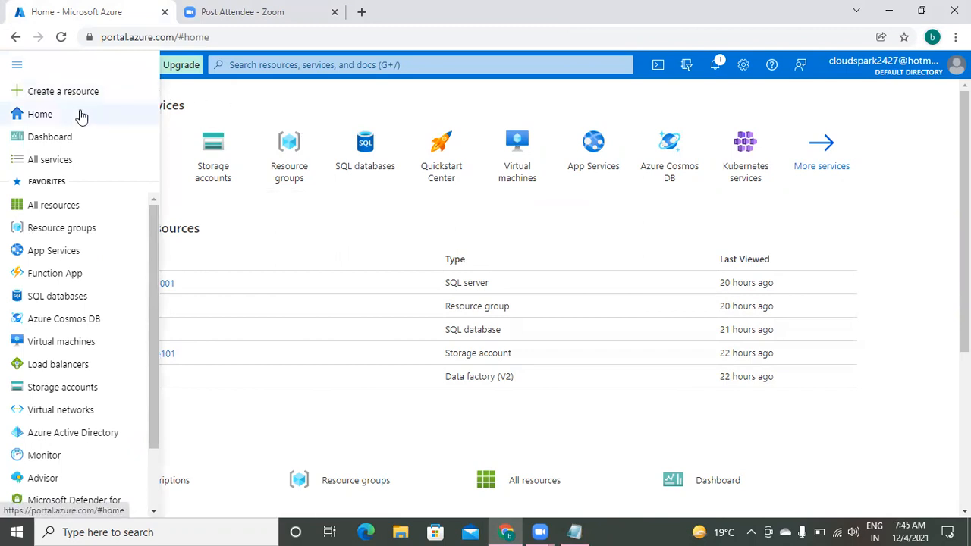
left_click(287, 108)
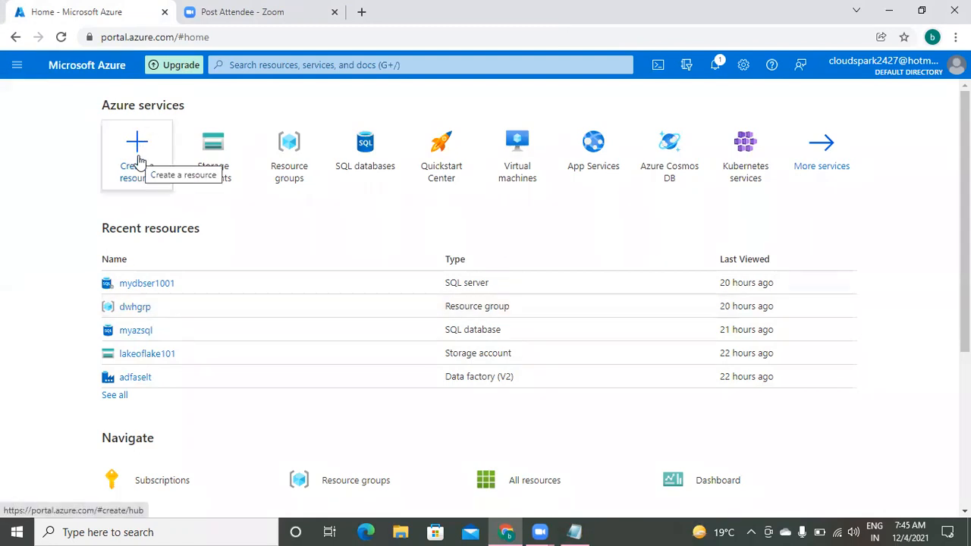
left_click(296, 64)
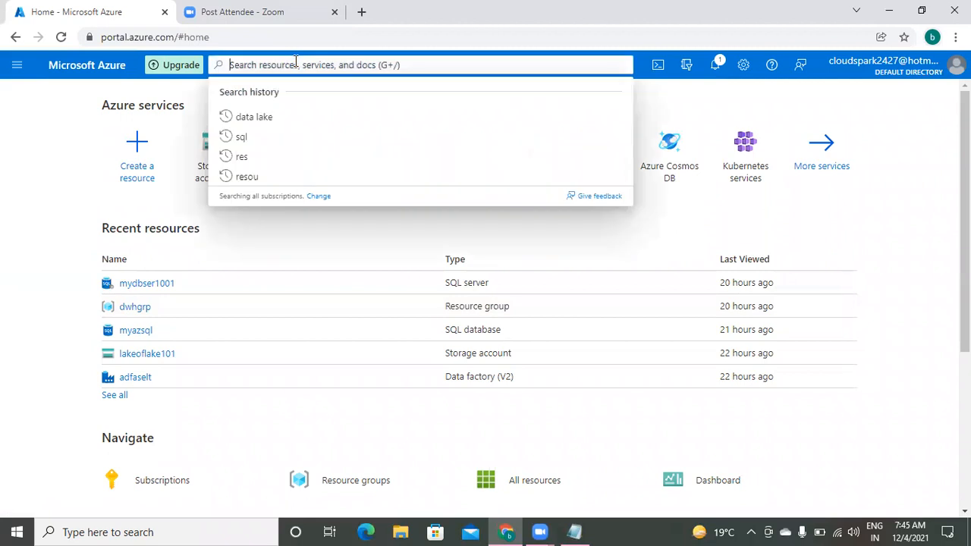
type("sto")
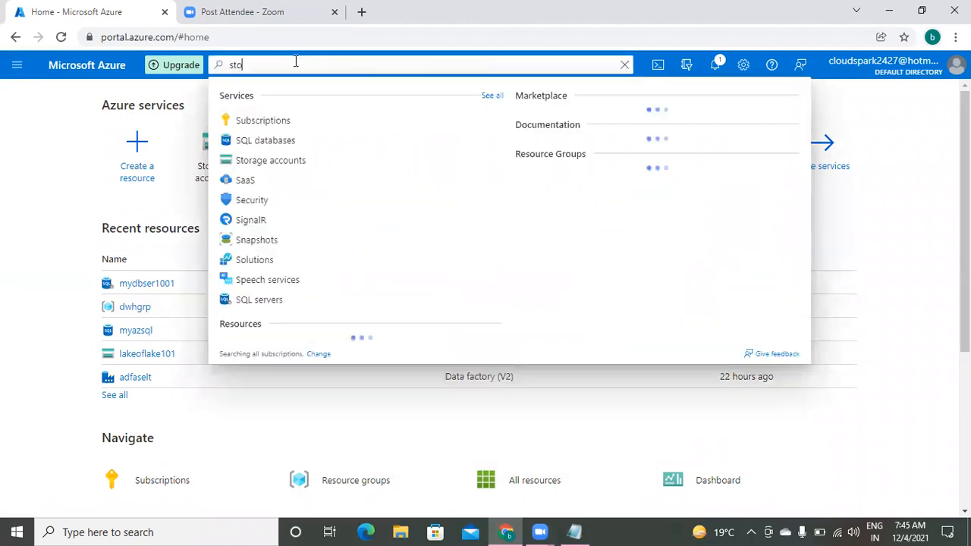
type("rage")
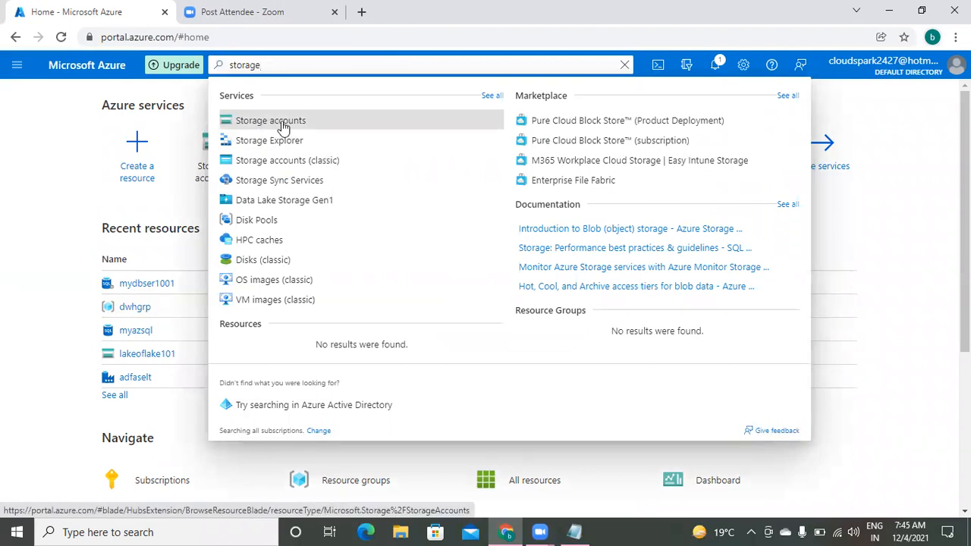
left_click(918, 255)
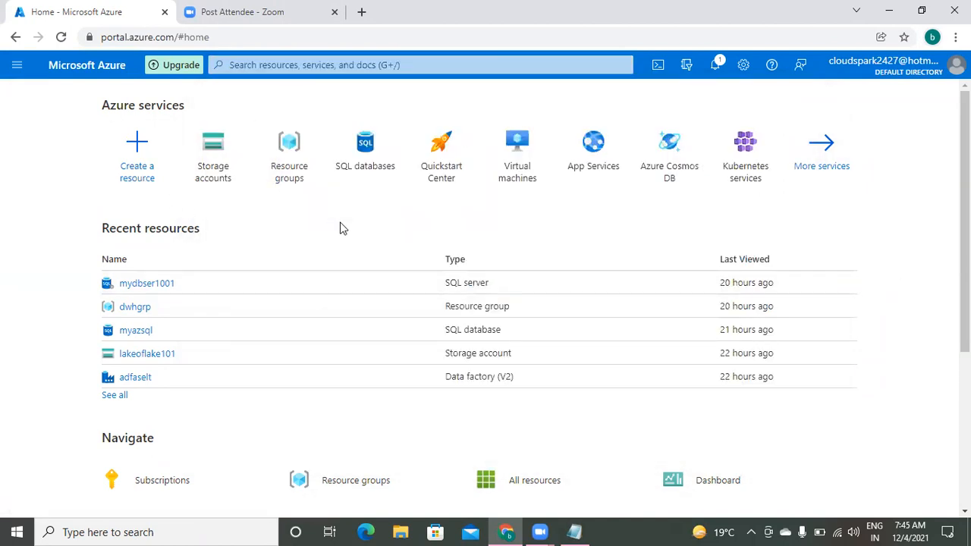
- Search the Azure portal for "storage" and open the Storage accounts service
left_click(286, 65)
type("storage")
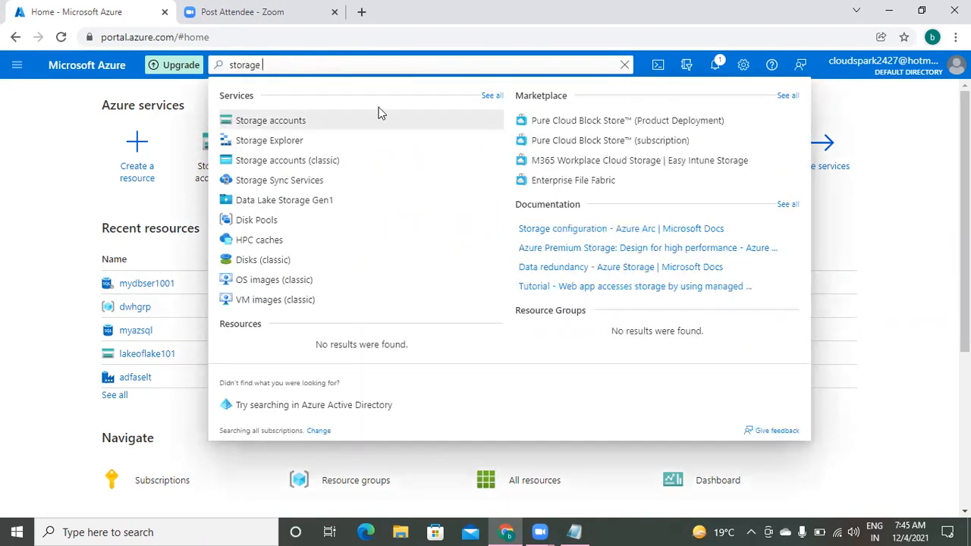
left_click(340, 123)
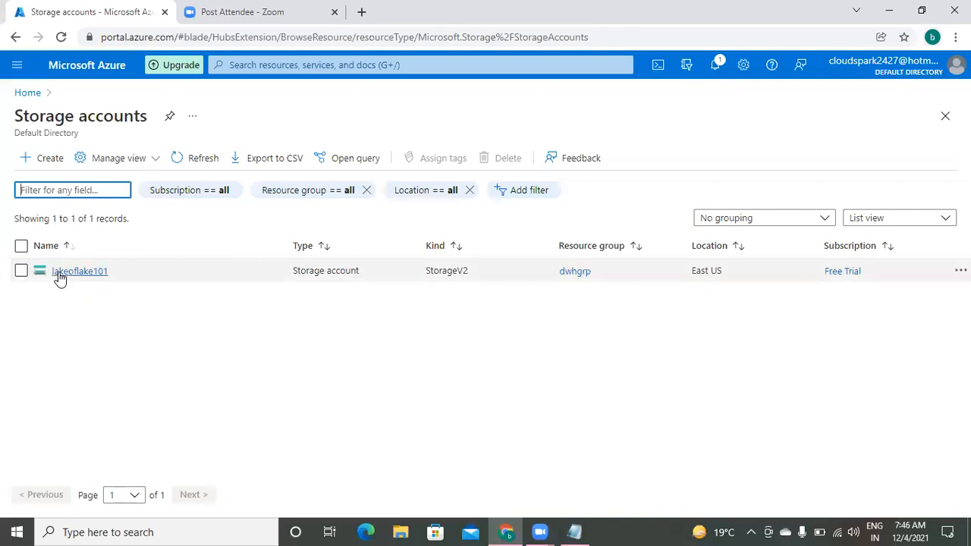
- Start creating a new storage account in the dwhgrp resource group and name it storagelake101
mouse_move(104, 281)
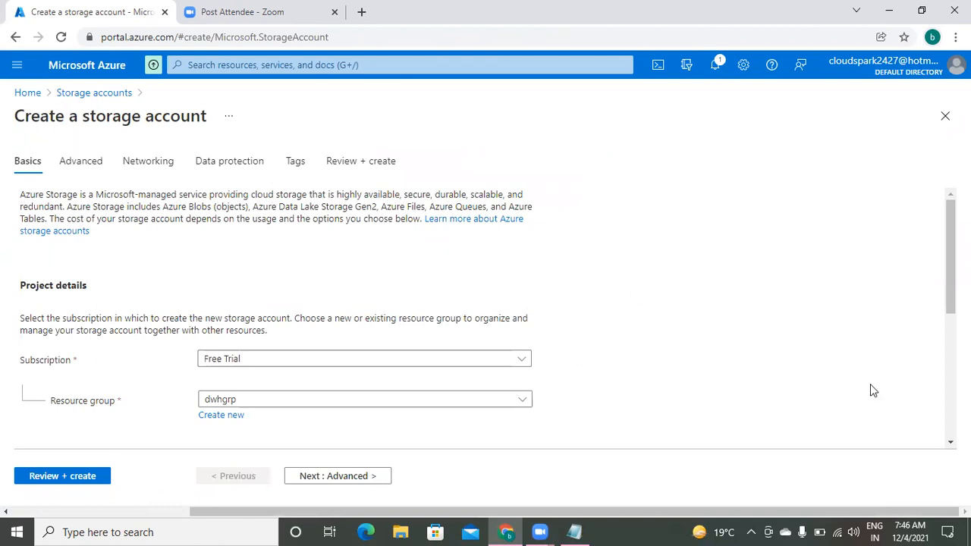
scroll(486, 304, "down", 3)
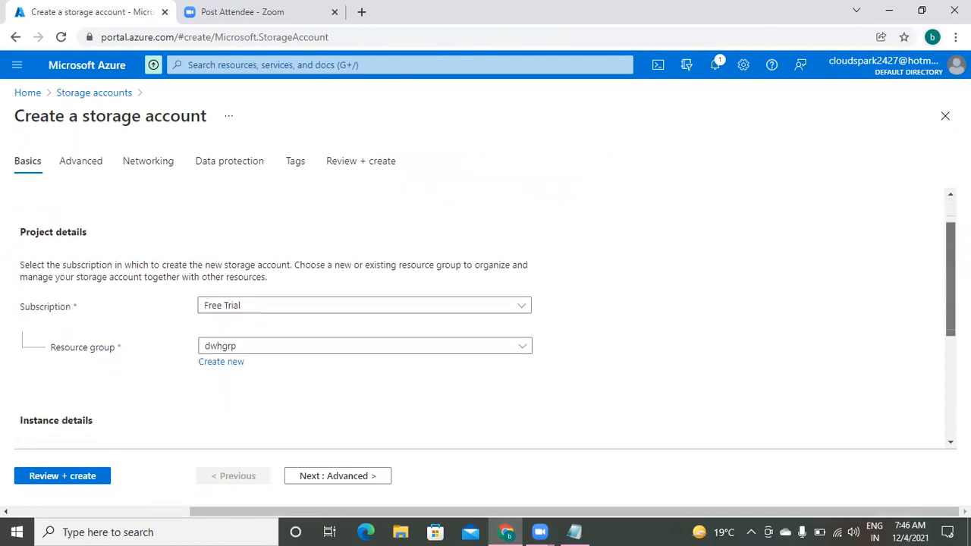
scroll(486, 317, "down", 1)
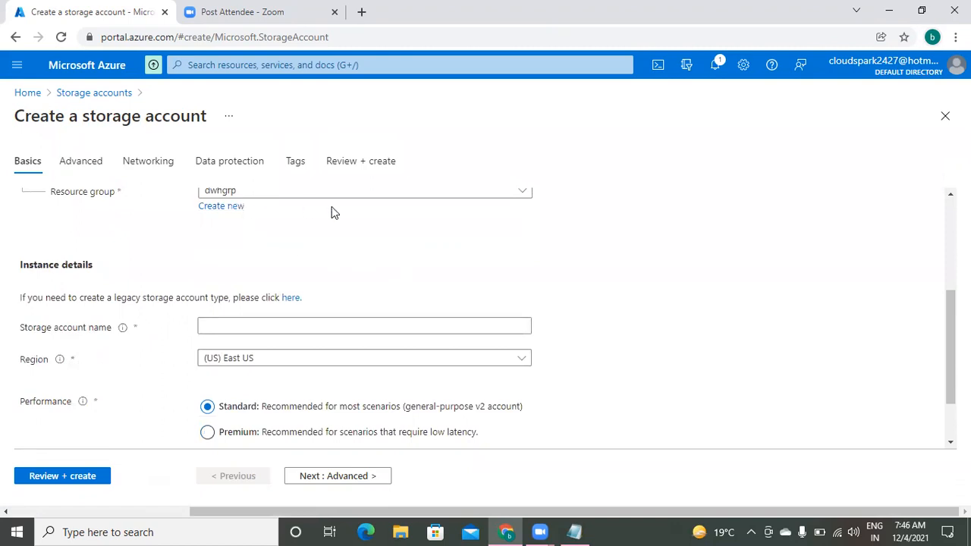
left_click(305, 325)
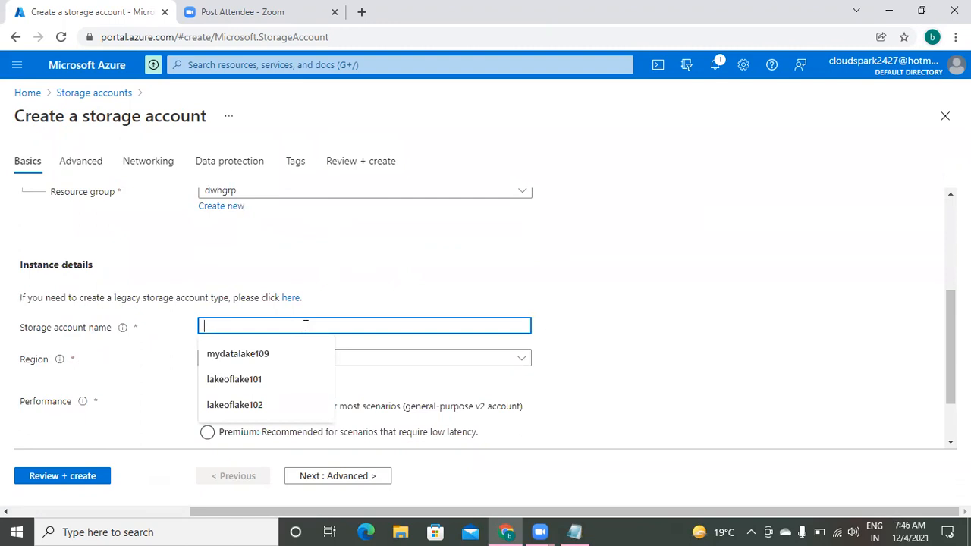
type("store")
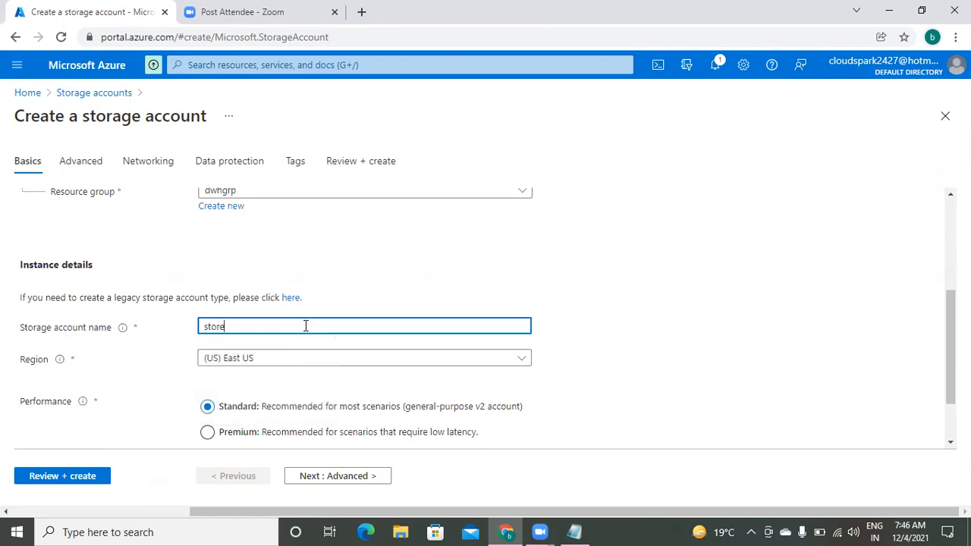
key("BackSpace")
type("age")
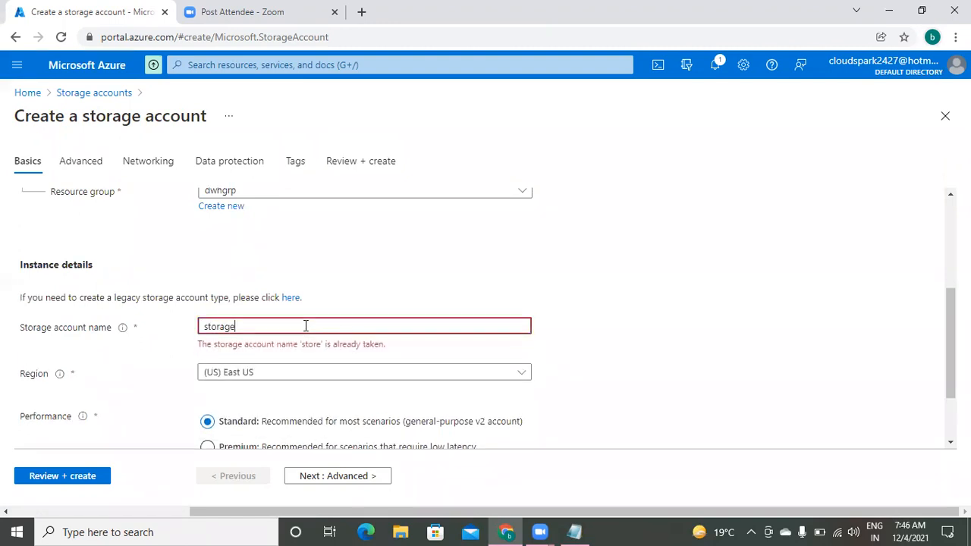
type("lake101")
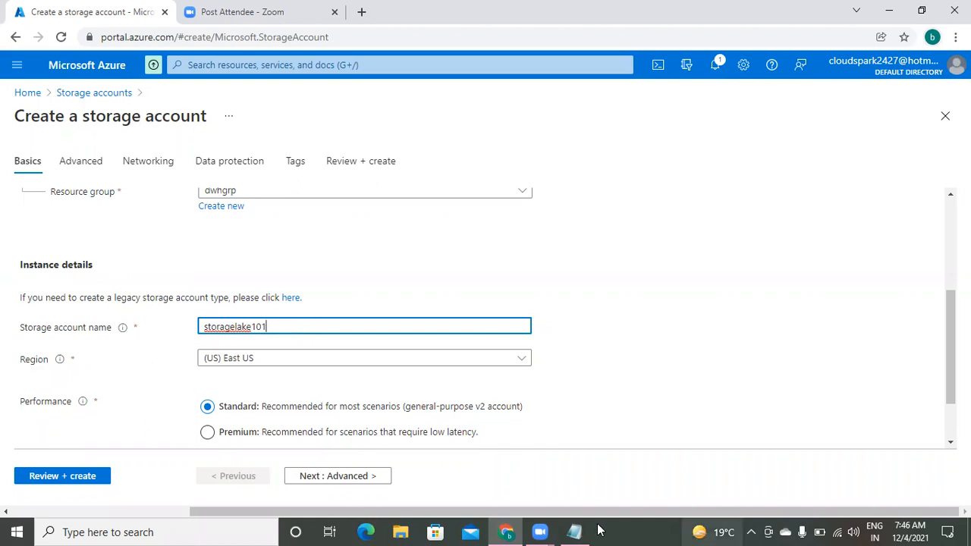
- Switch to Notepad and add the line "datalake : storagelake101" below the dashed separator, leaving one blank line before it
left_click(575, 531)
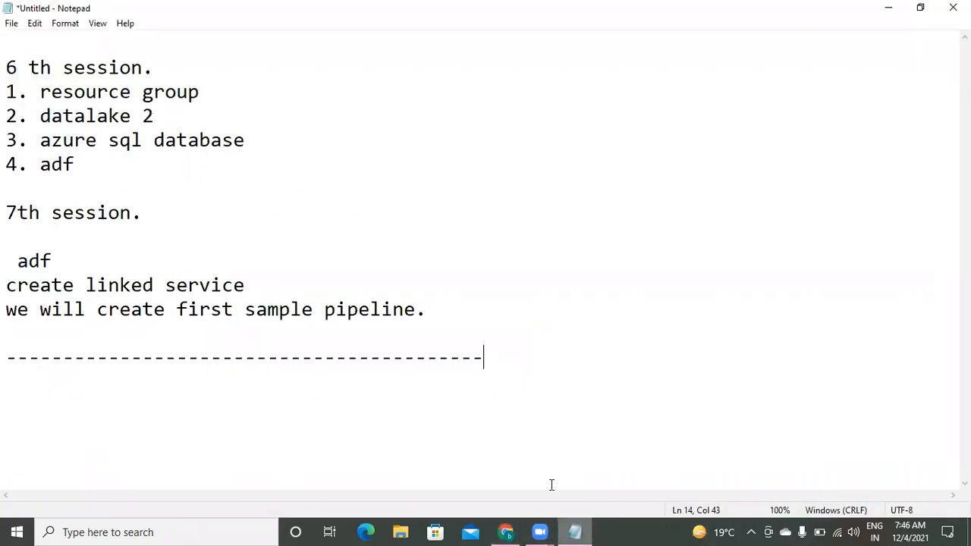
key("Return")
key("Return")
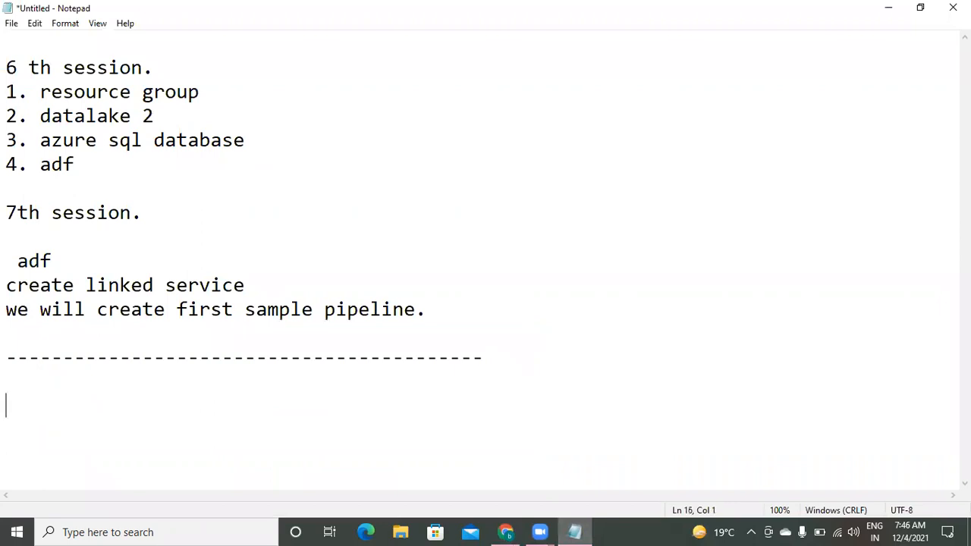
type("datal")
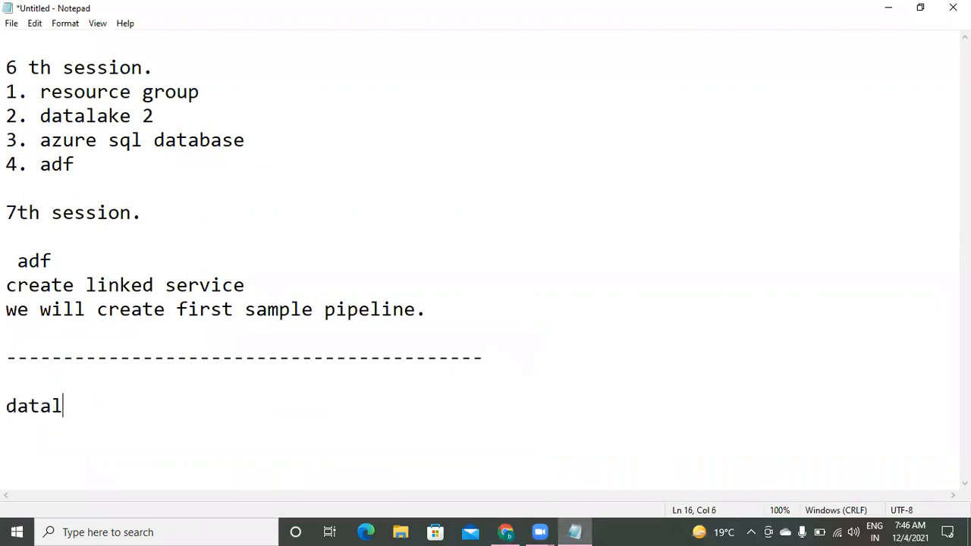
type("ake : sto")
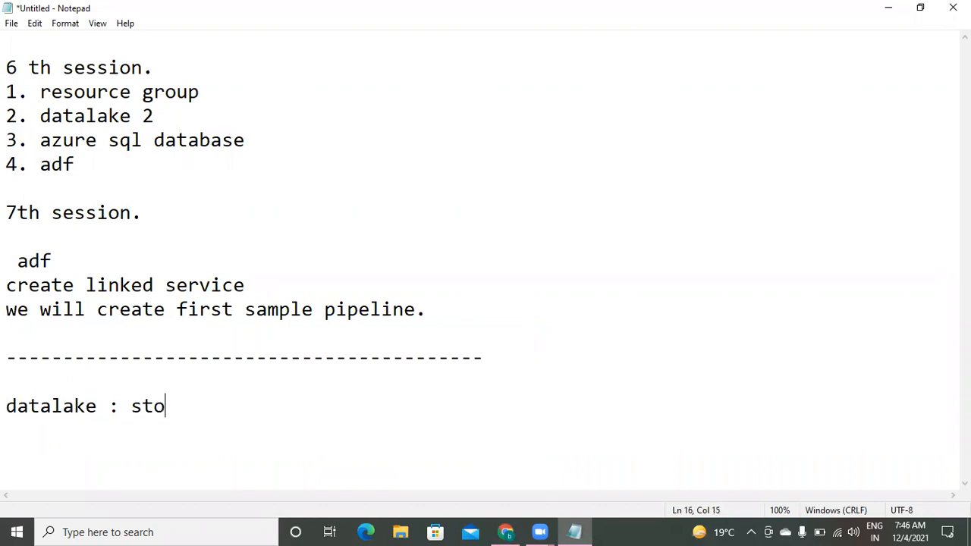
type("ragelake")
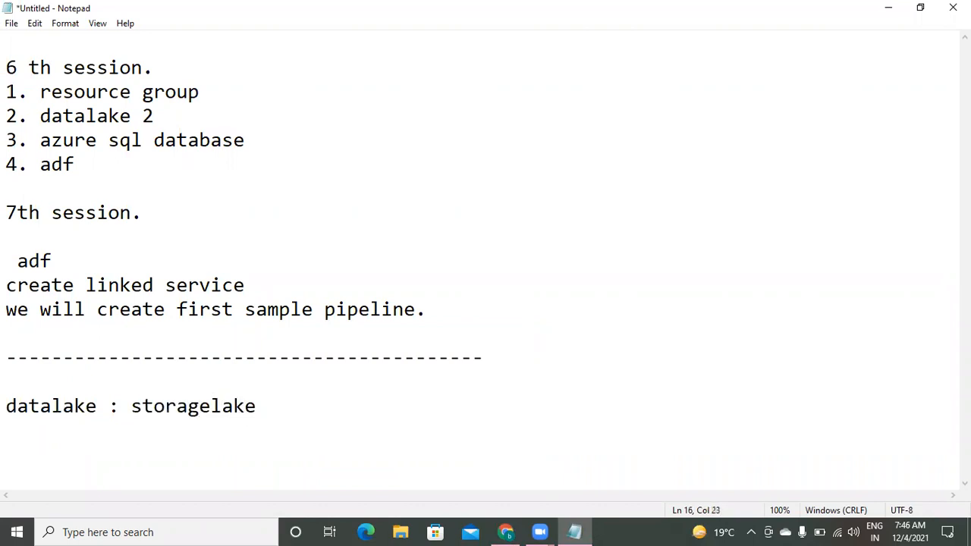
type("101")
key("Return")
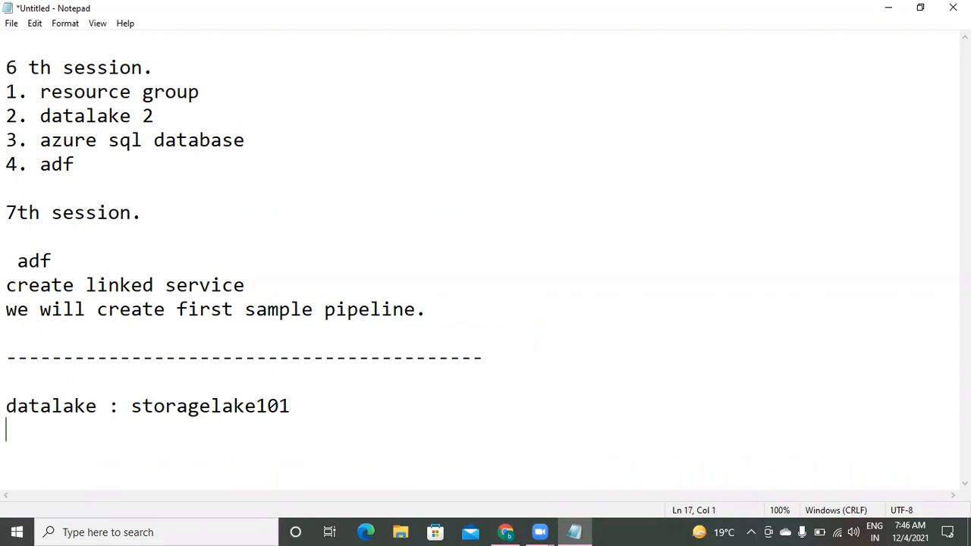
- Return to Chrome, then review and create the storage account with its default region, performance and redundancy settings
left_click(506, 532)
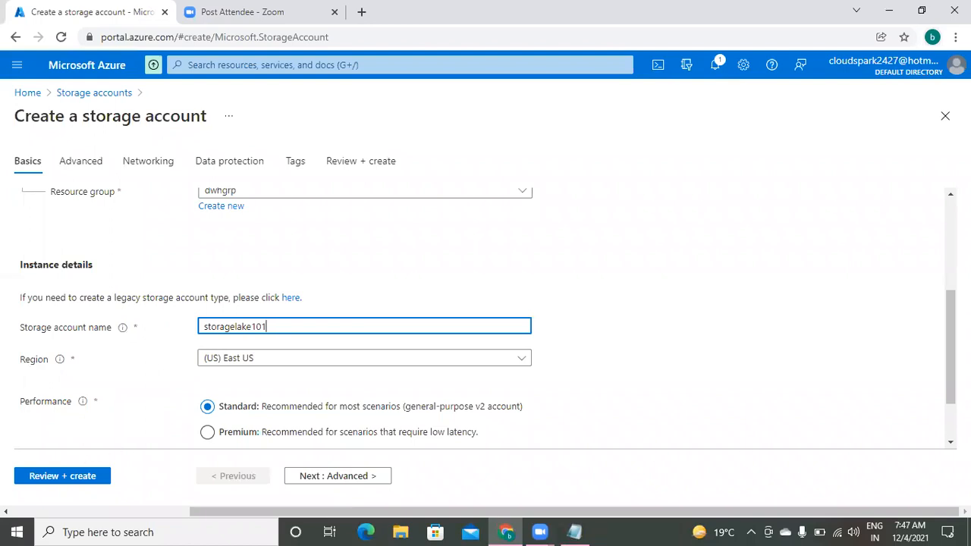
scroll(486, 319, "down", 1)
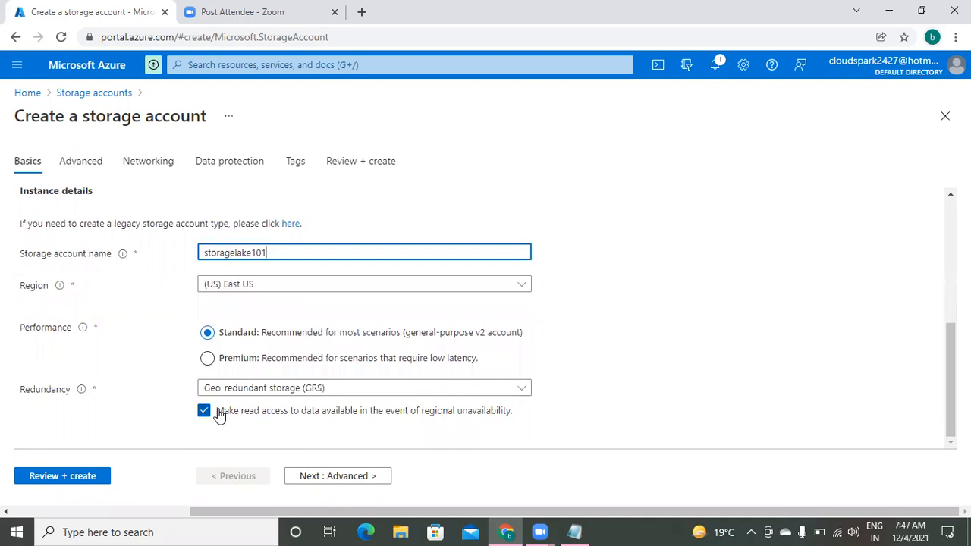
left_click(64, 476)
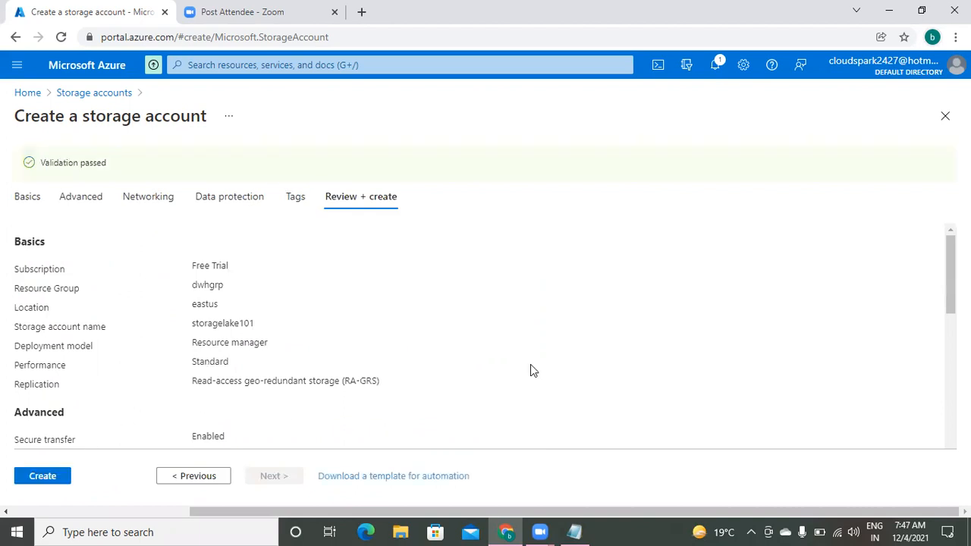
left_click(44, 478)
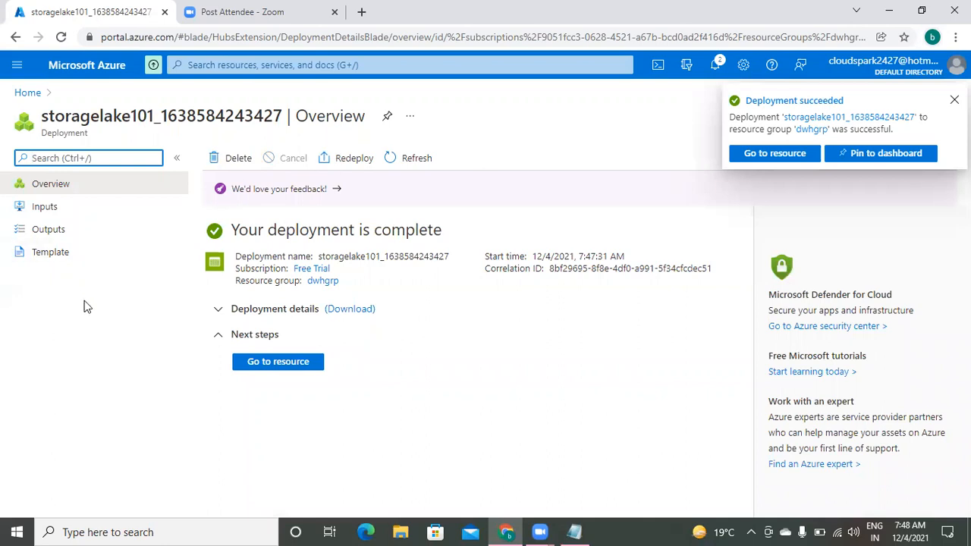
- Open the newly deployed storagelake101 resource and show its list of containers
left_click(301, 366)
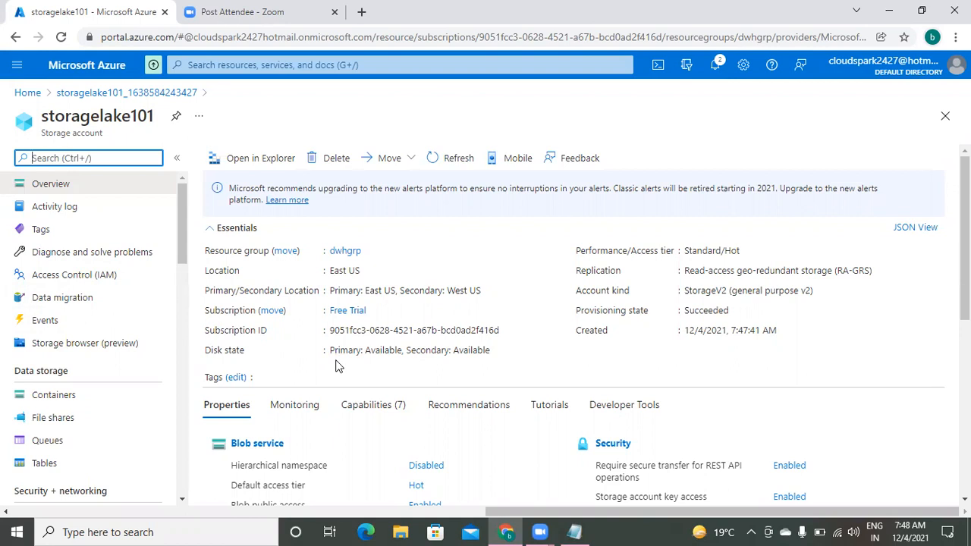
left_click(39, 398)
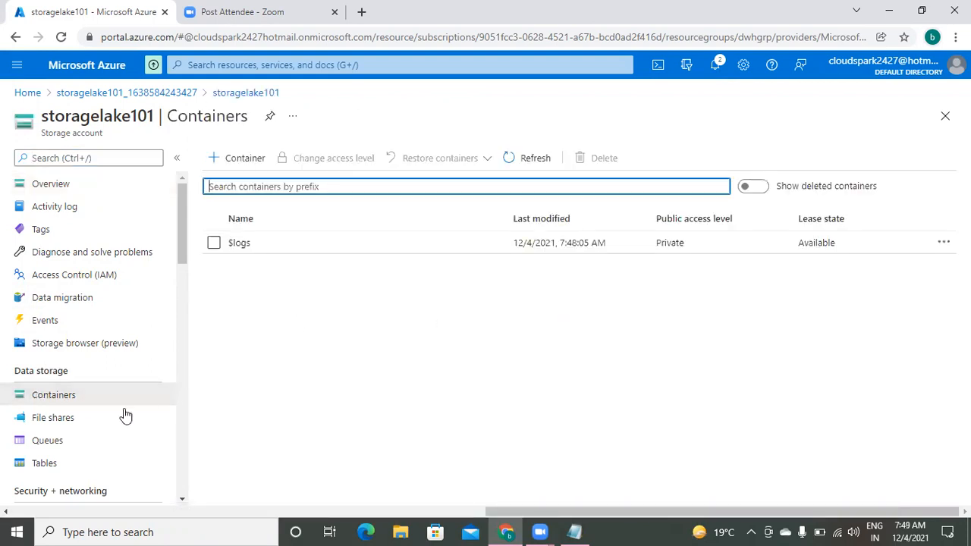
left_click(79, 399)
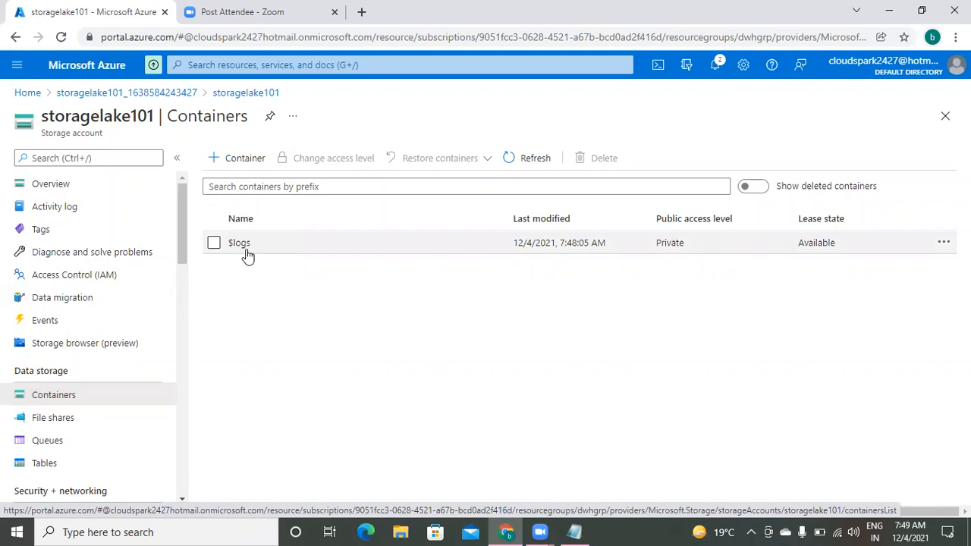
- Create a container named "source" with private access in the storage account
left_click(231, 167)
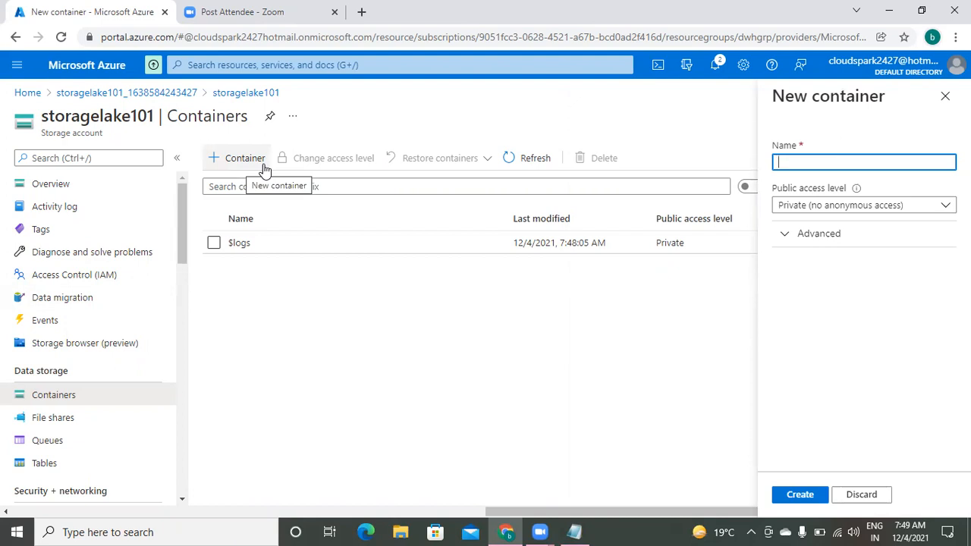
left_click(806, 161)
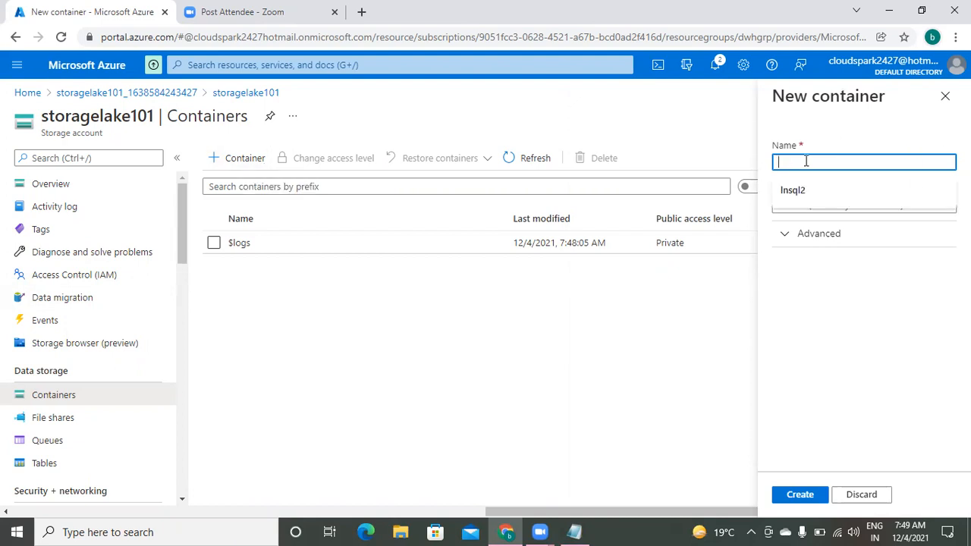
type("source")
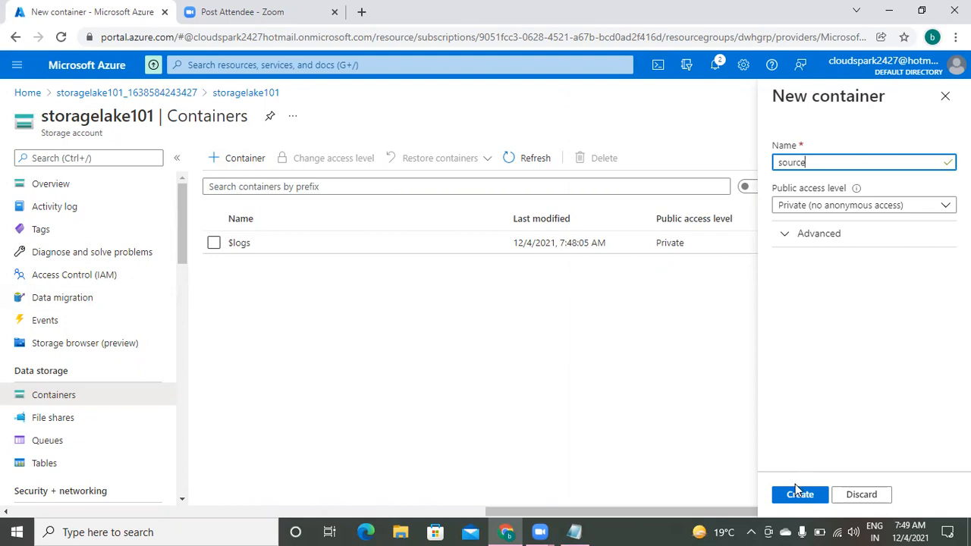
left_click(798, 495)
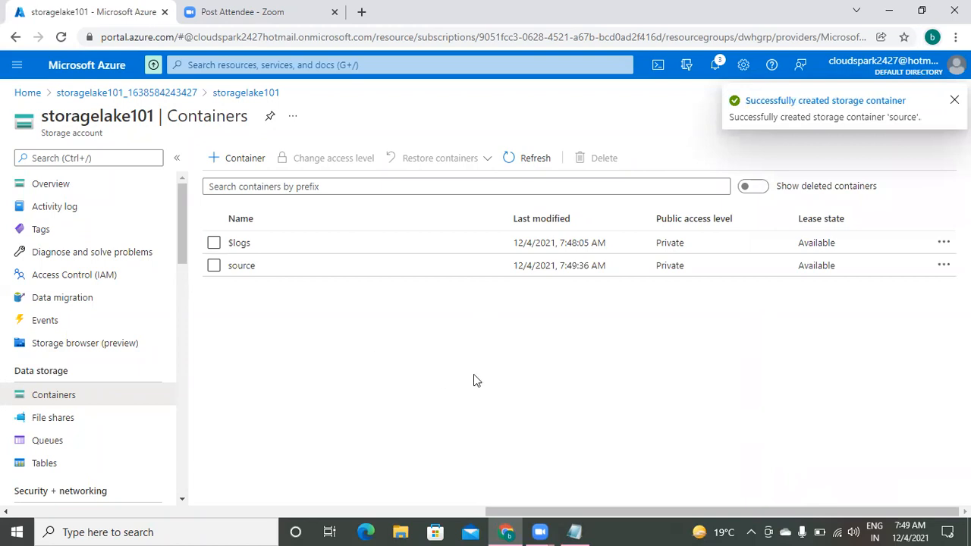
- Create a second private container named "target" in the storage account
left_click(242, 159)
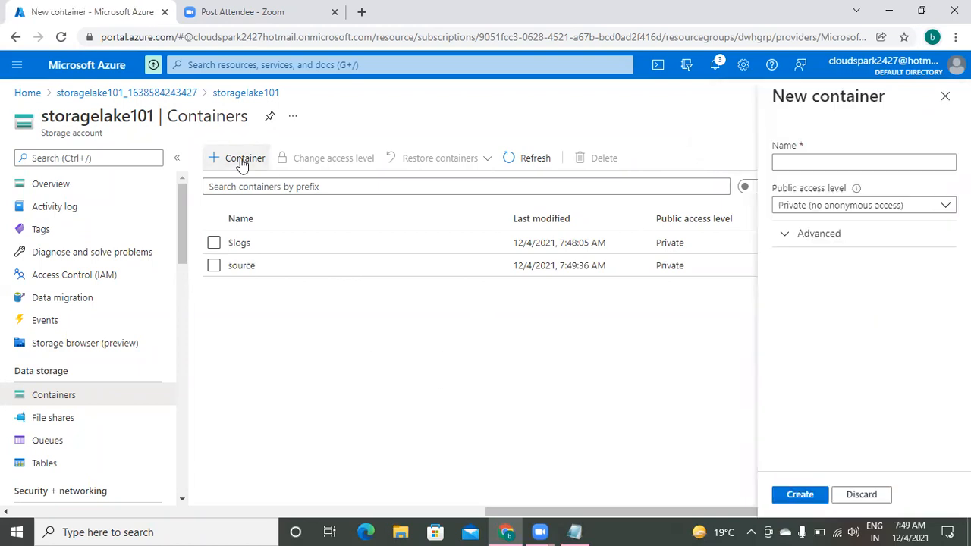
left_click(797, 159)
type("target")
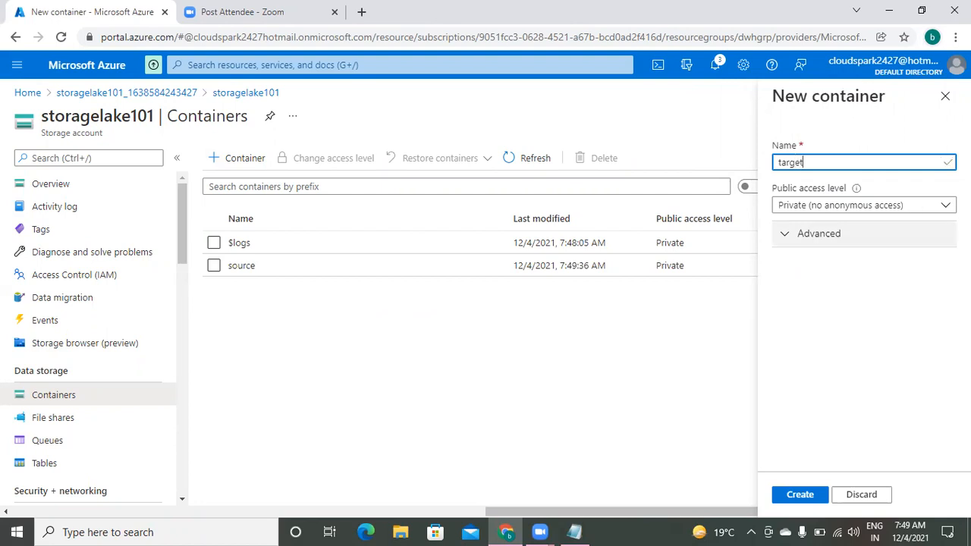
left_click(800, 495)
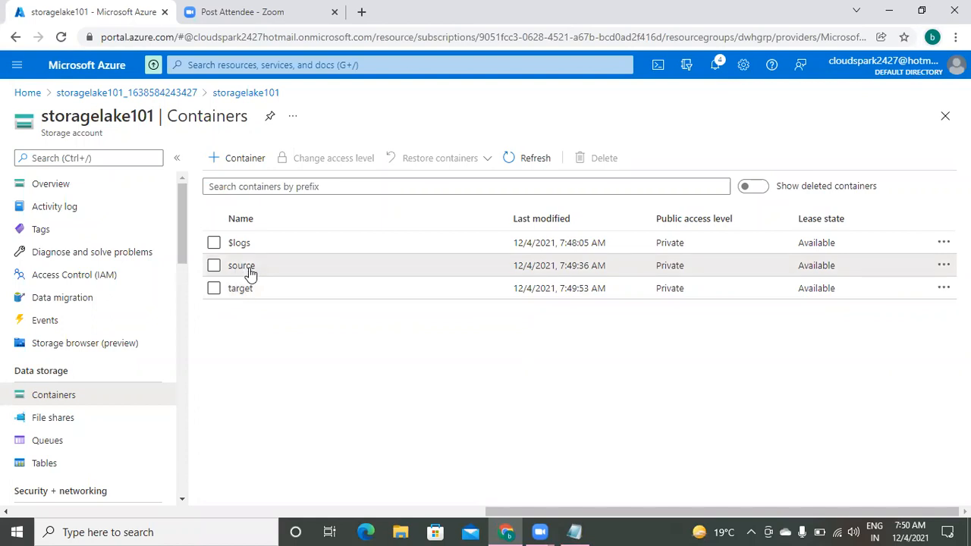
- Upload the emp.txt file from the bharat folder on the desktop into the source container
left_click(243, 265)
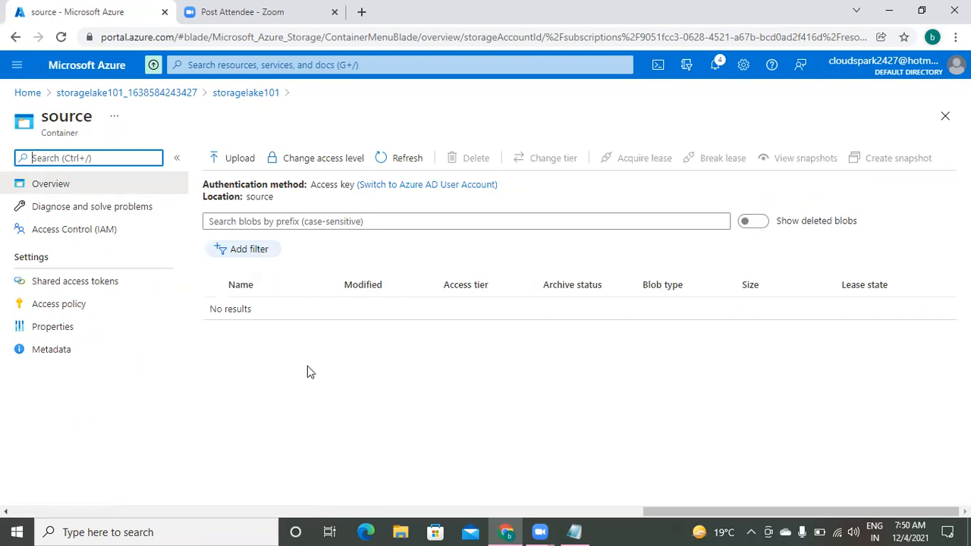
left_click(249, 164)
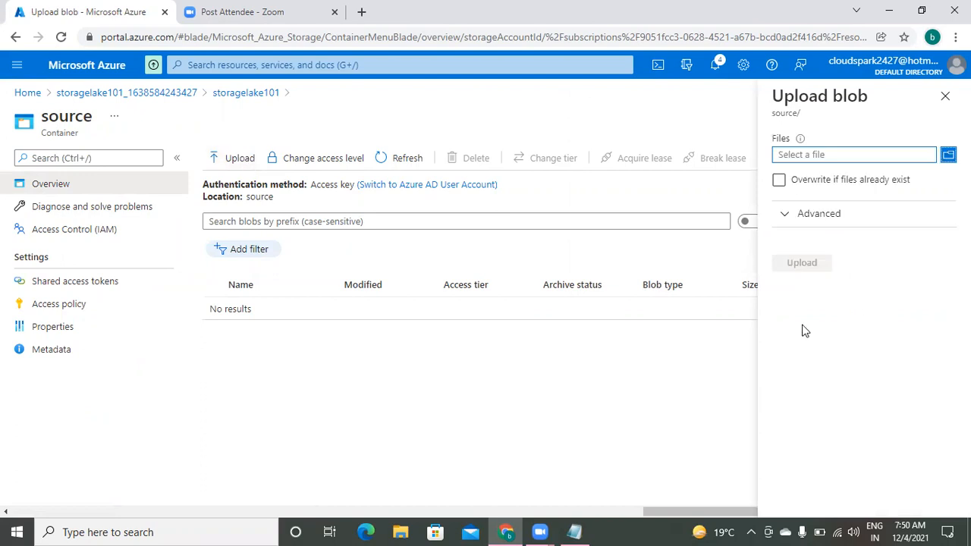
left_click(856, 156)
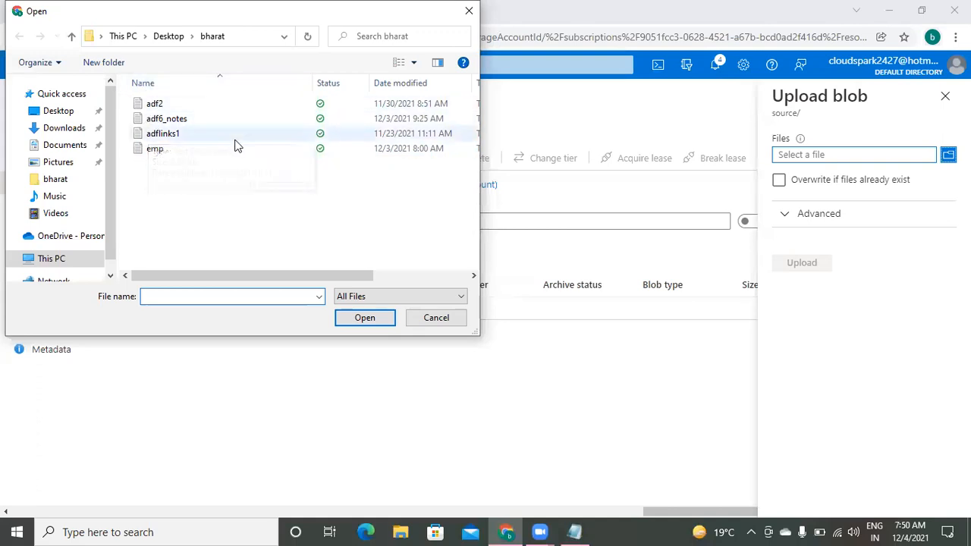
left_click(155, 152)
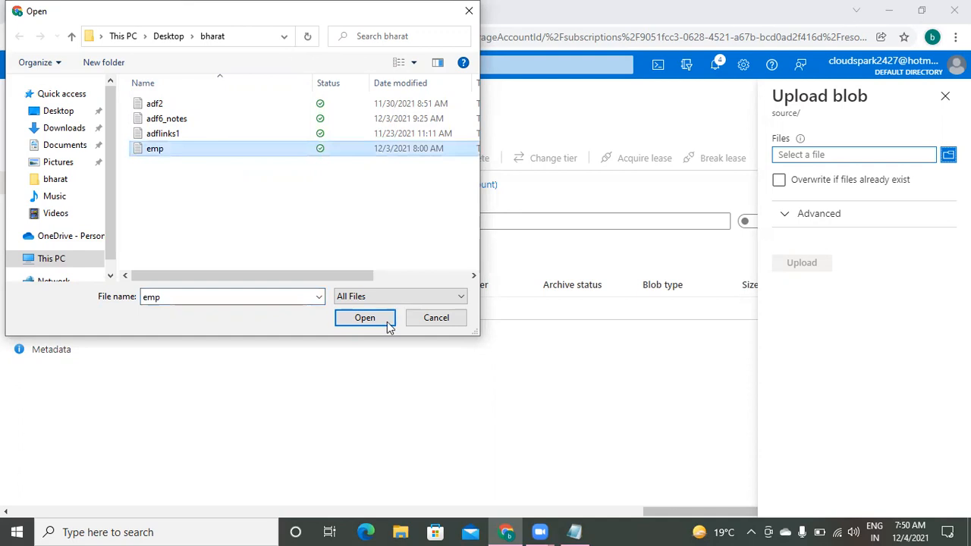
left_click(364, 318)
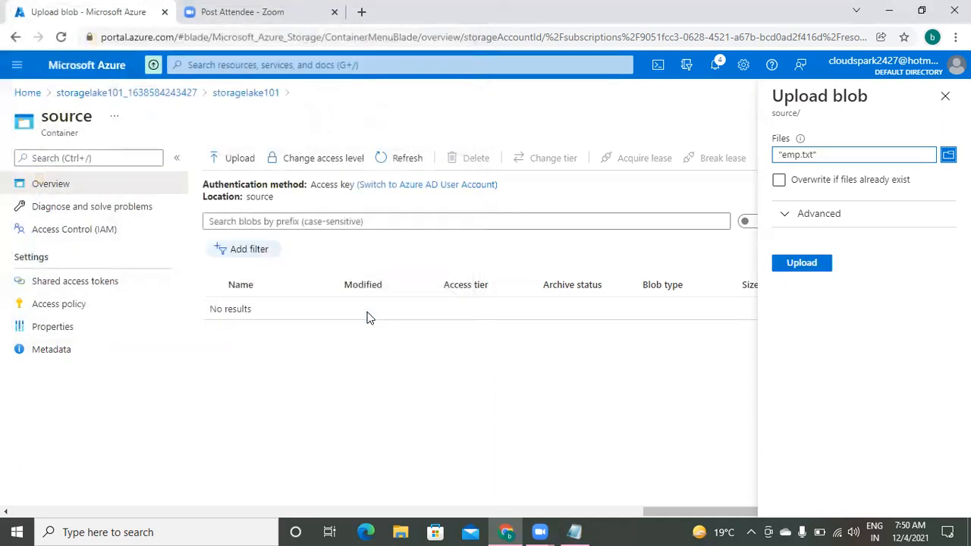
left_click(802, 263)
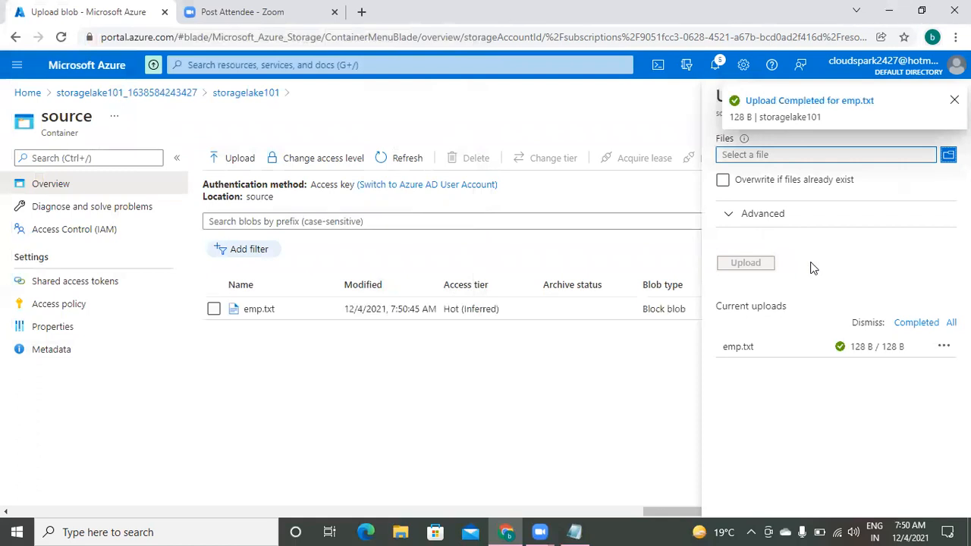
- Open the emp file from the bharat folder in Notepad, review its employee records, and close it
left_click(174, 529)
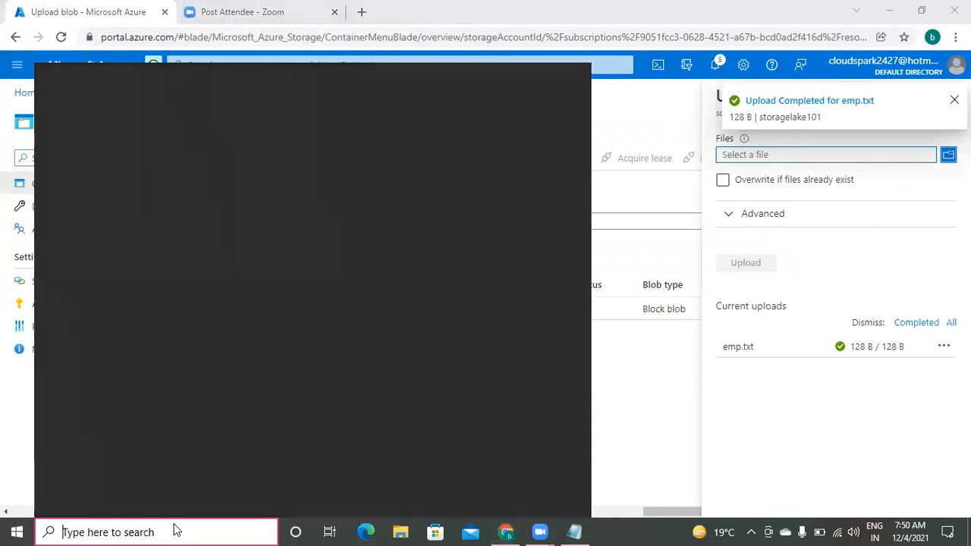
type("notepad")
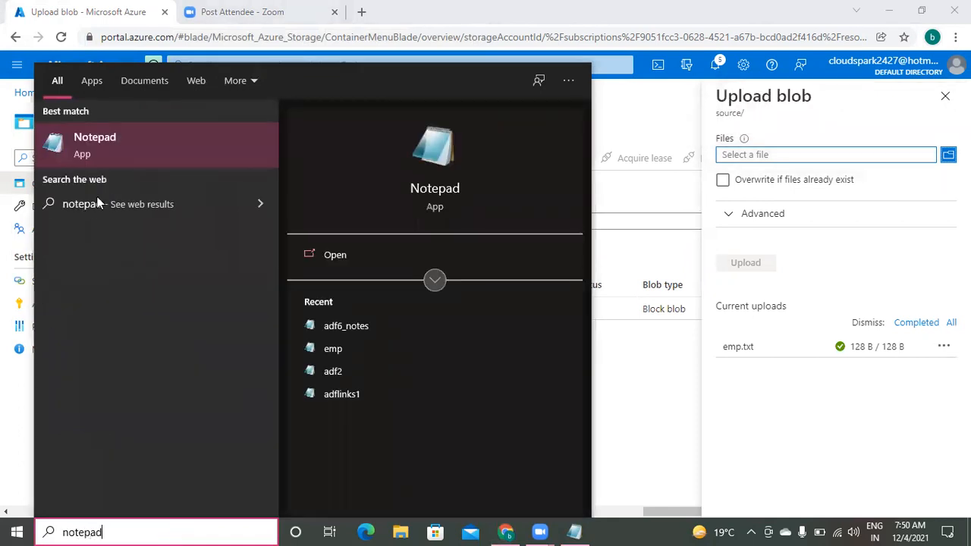
left_click(136, 160)
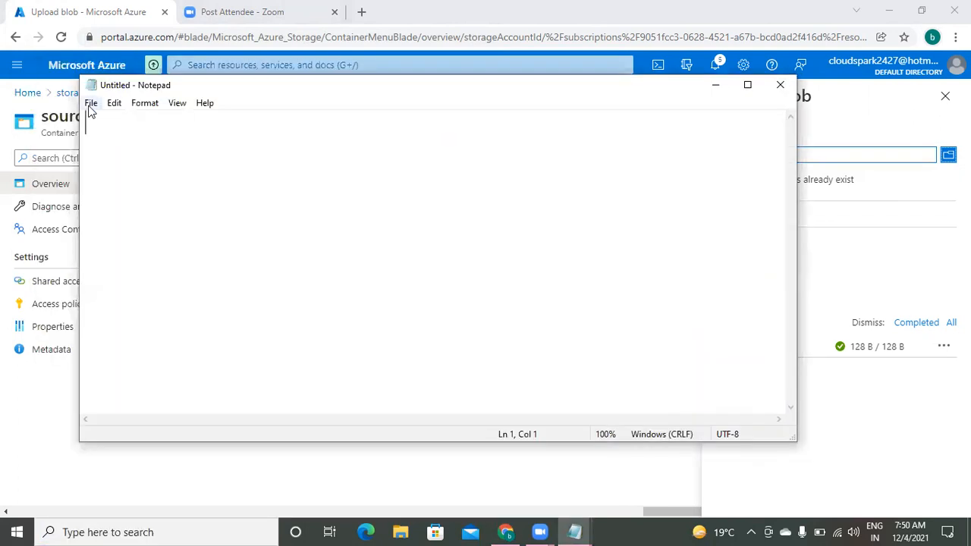
left_click(91, 103)
left_click(119, 151)
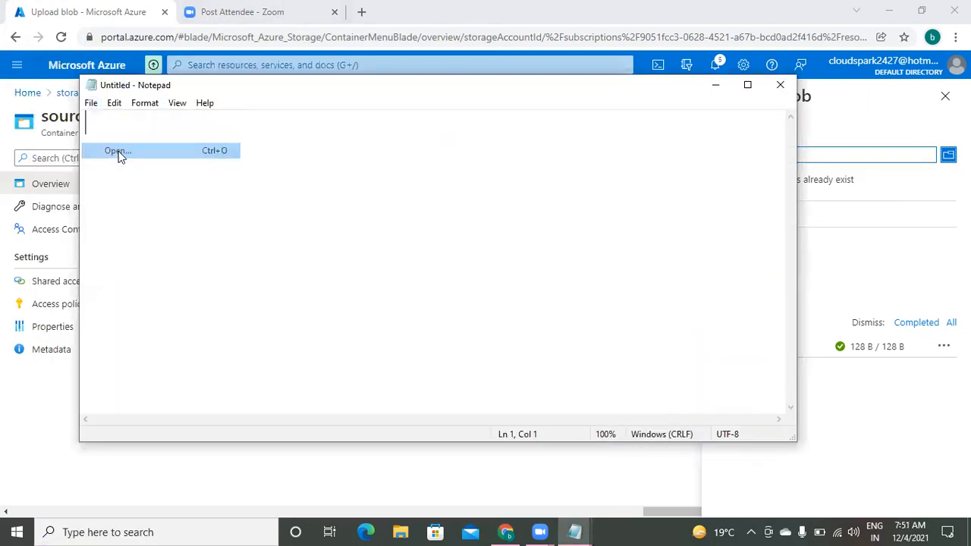
left_click(271, 261)
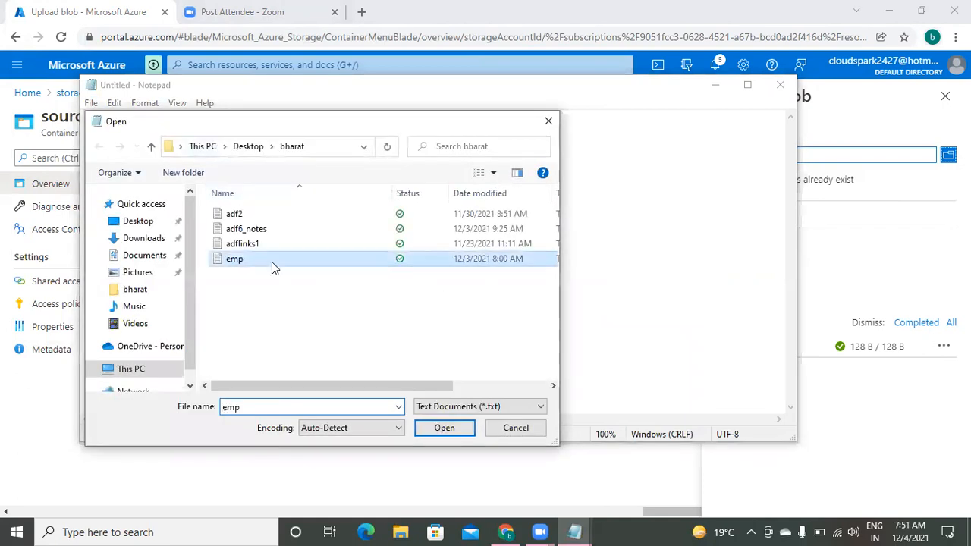
left_click(443, 429)
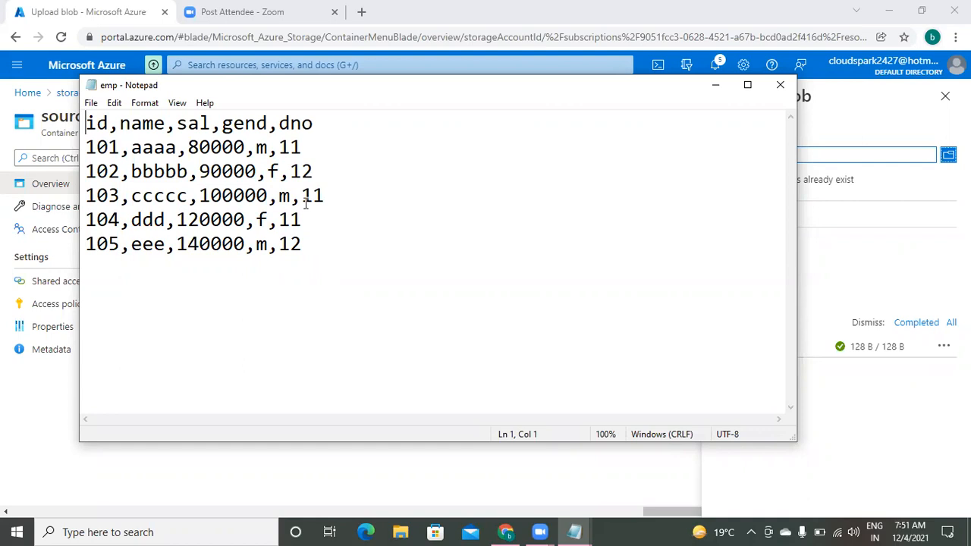
left_click(322, 248)
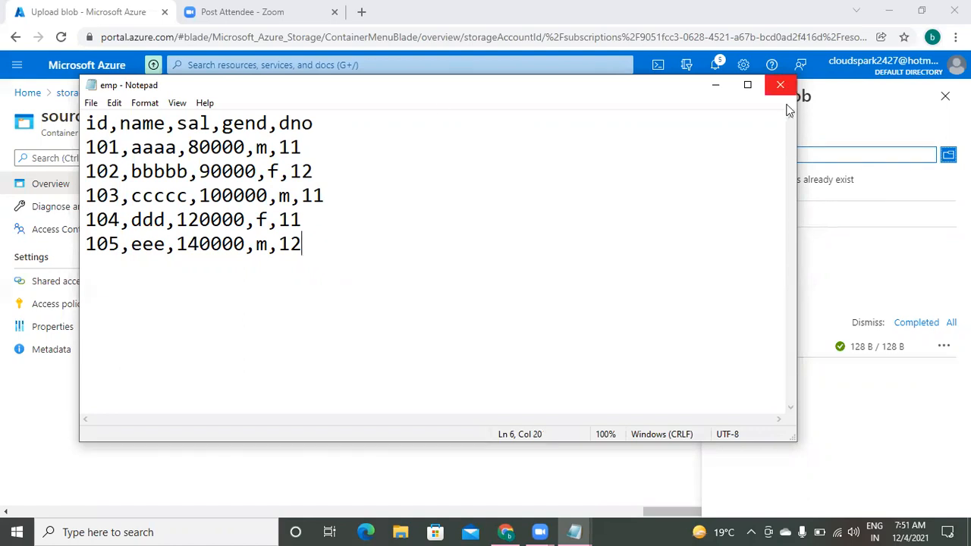
left_click(780, 85)
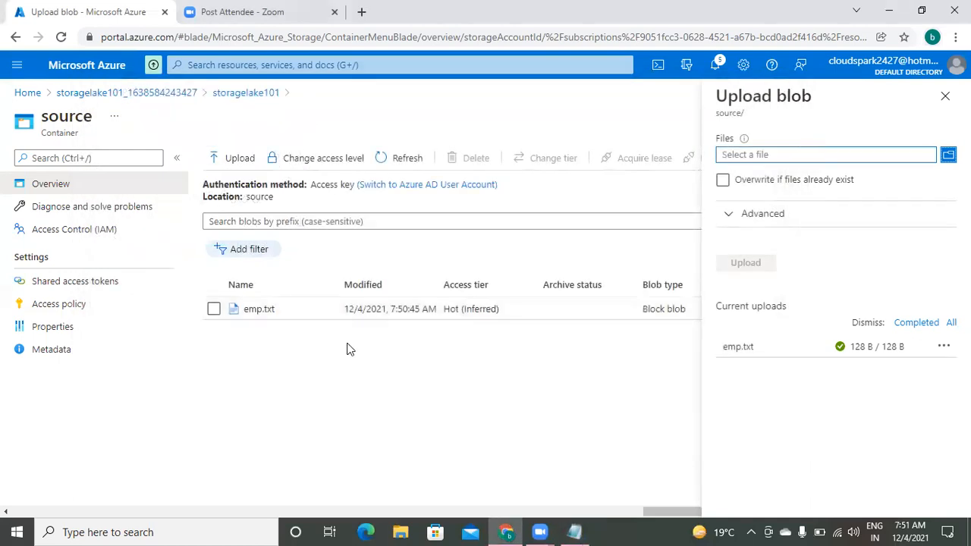
- Return from the source container to the storagelake101 list of containers
left_click(239, 95)
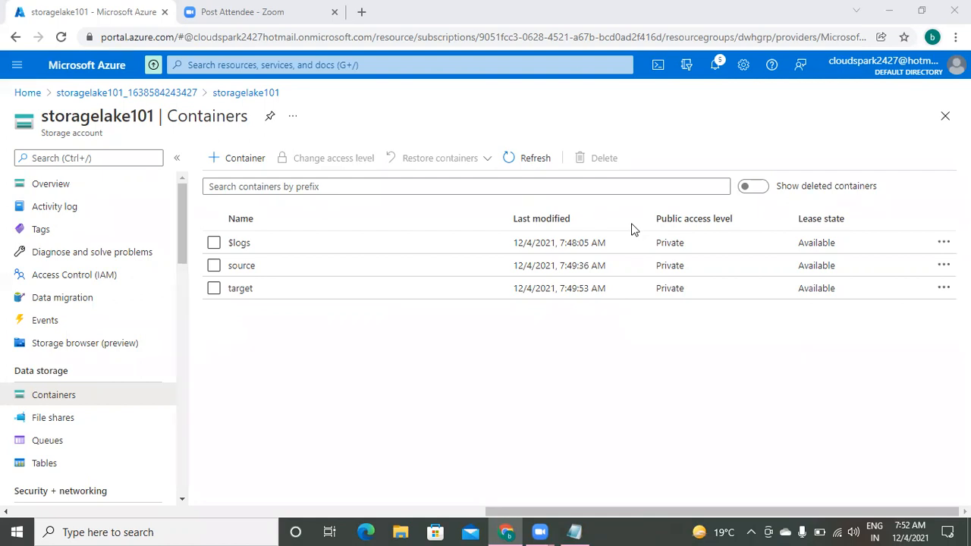
left_click(466, 347)
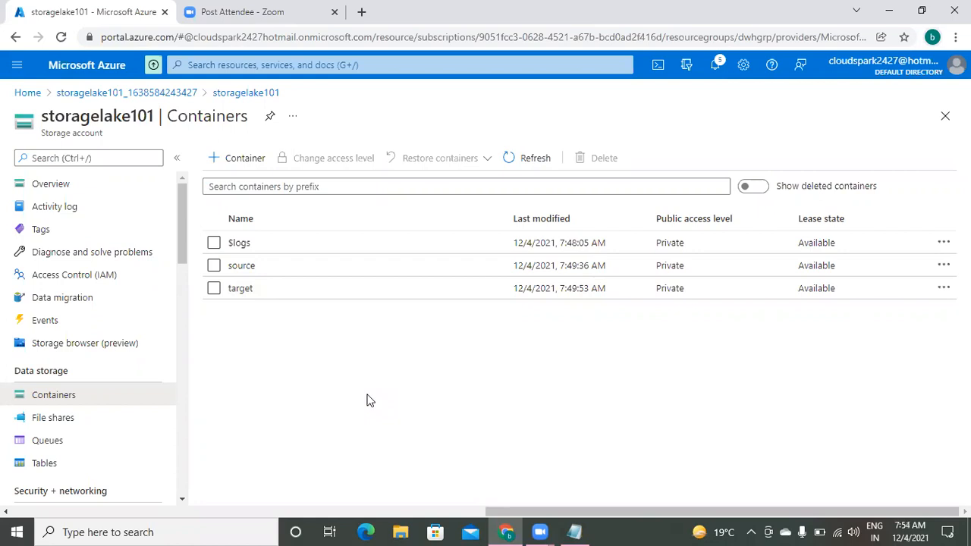
- Switch to the Notepad session notes and add "two containers: 1. source 2. target" under the datalake line
left_click(574, 532)
left_click(305, 406)
key("Return")
type("w")
key("BackSpace")
type("two conta")
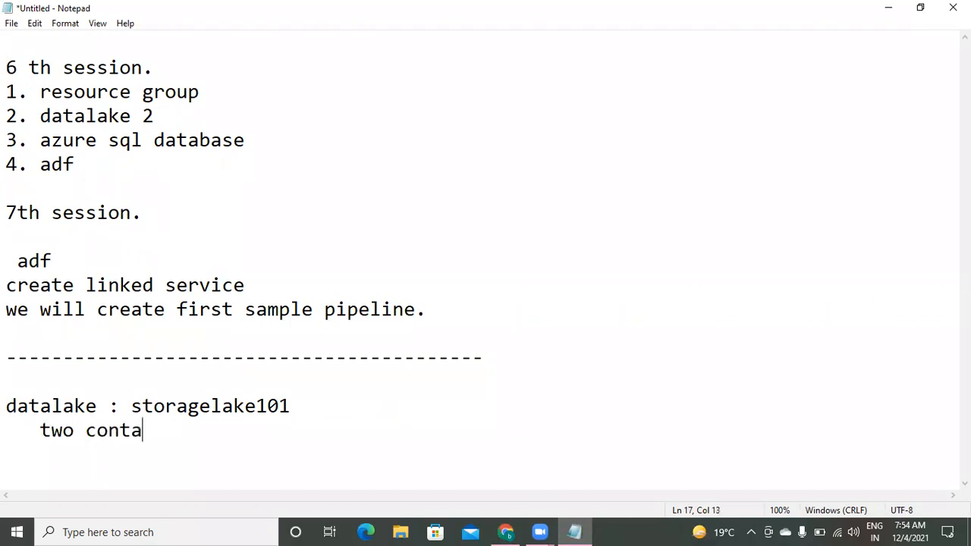
type("iners.")
key("BackSpace")
key("BackSpace")
type(": 1. ")
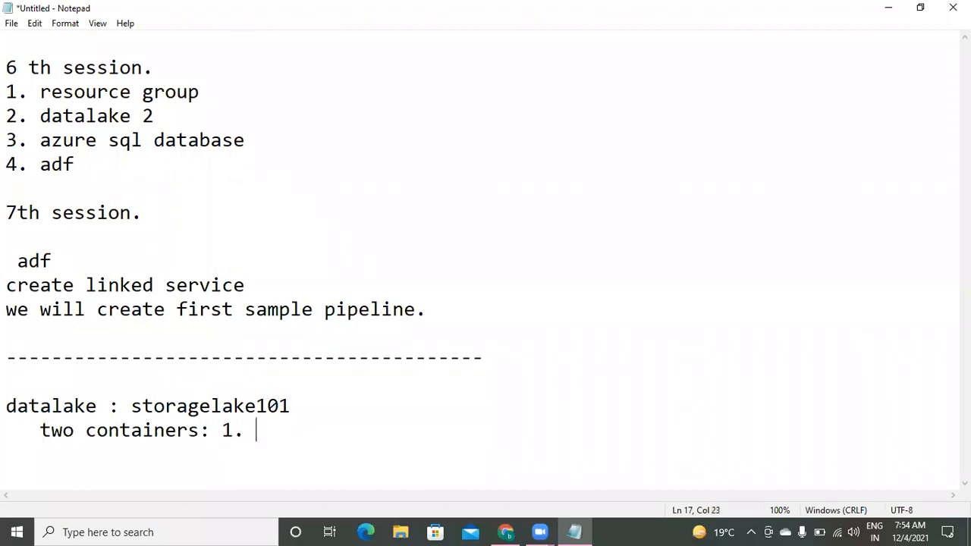
type("sorc")
key("BackSpace")
key("BackSpace")
type("urce ")
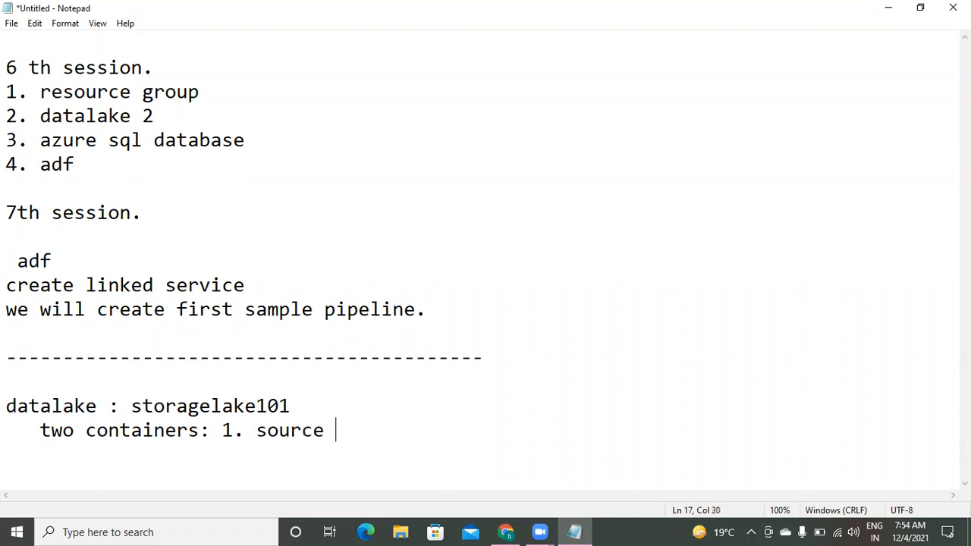
type("2. target")
key("Return")
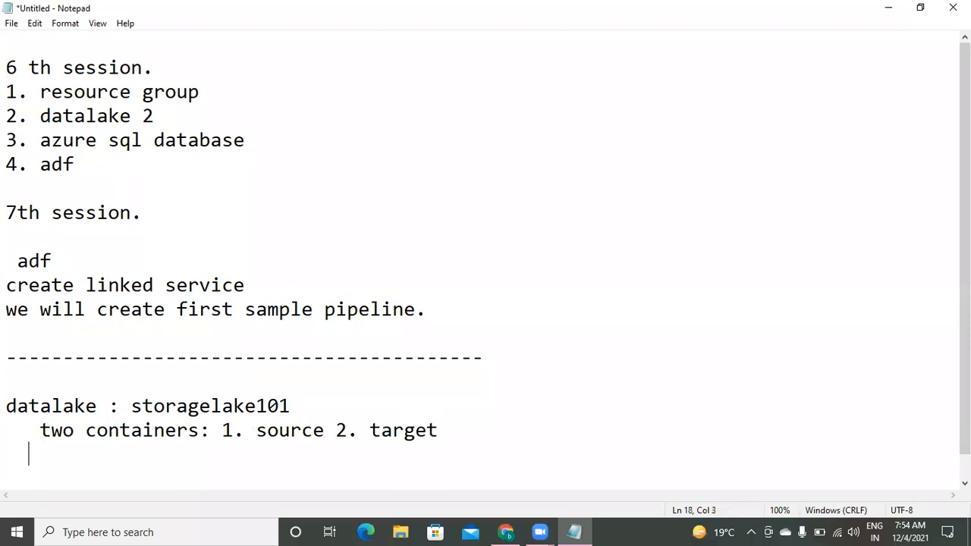
- Add the note "1. source container has a file." followed by a dashed separator line
type("1. souce")
key("BackSpace")
key("BackSpace")
key("BackSpace")
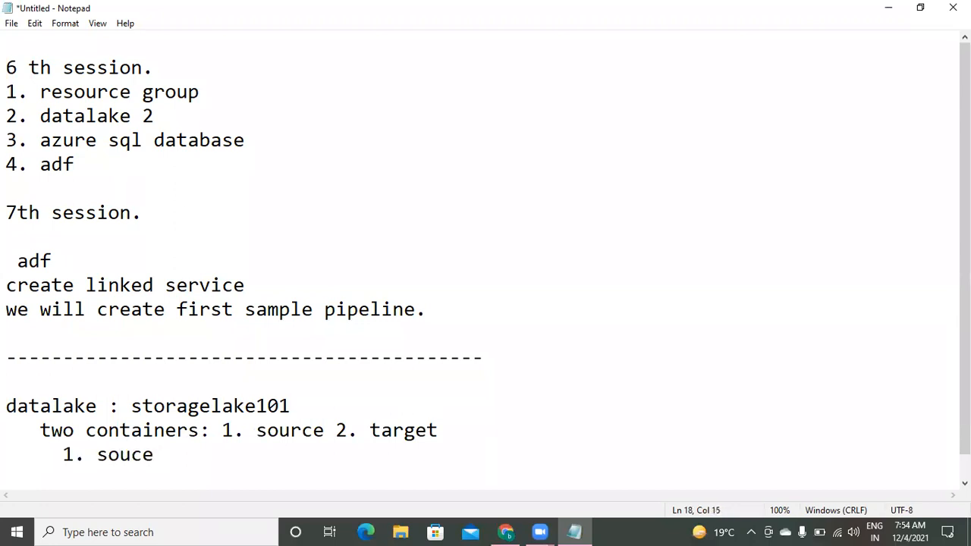
type("rce container has a file.")
key("Return")
type("--------------------------------------------")
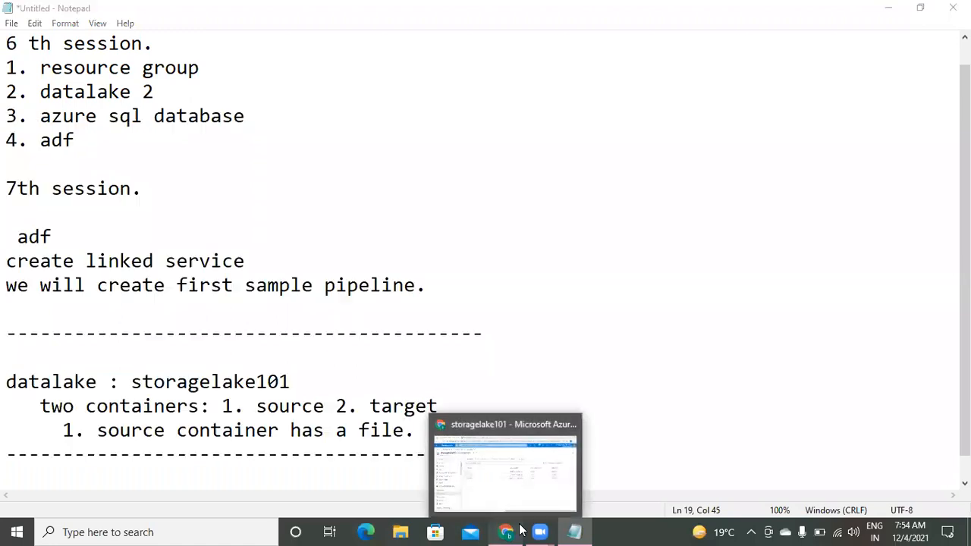
- In the Azure portal, open the adfaselt data factory from the dwhgrp resource group and launch Azure Data Factory Studio
left_click(521, 529)
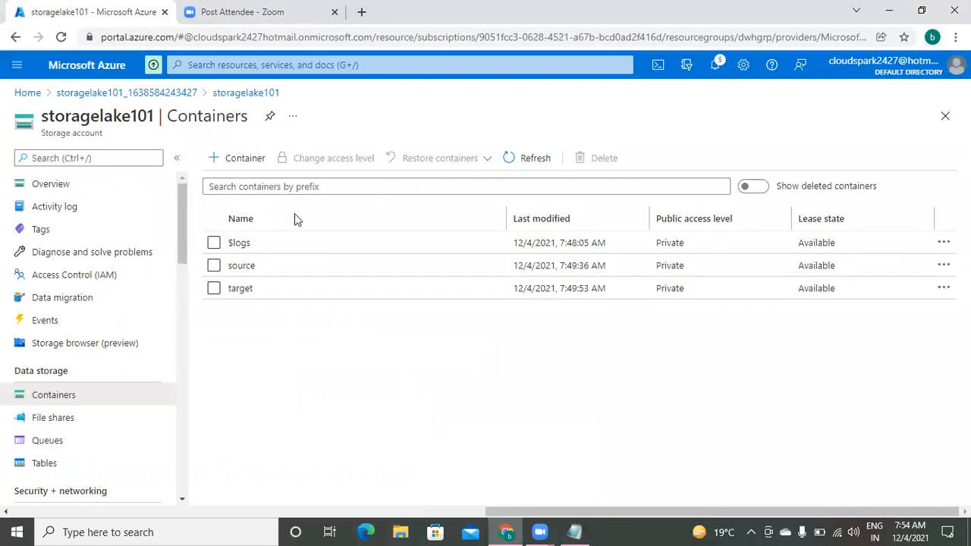
left_click(28, 94)
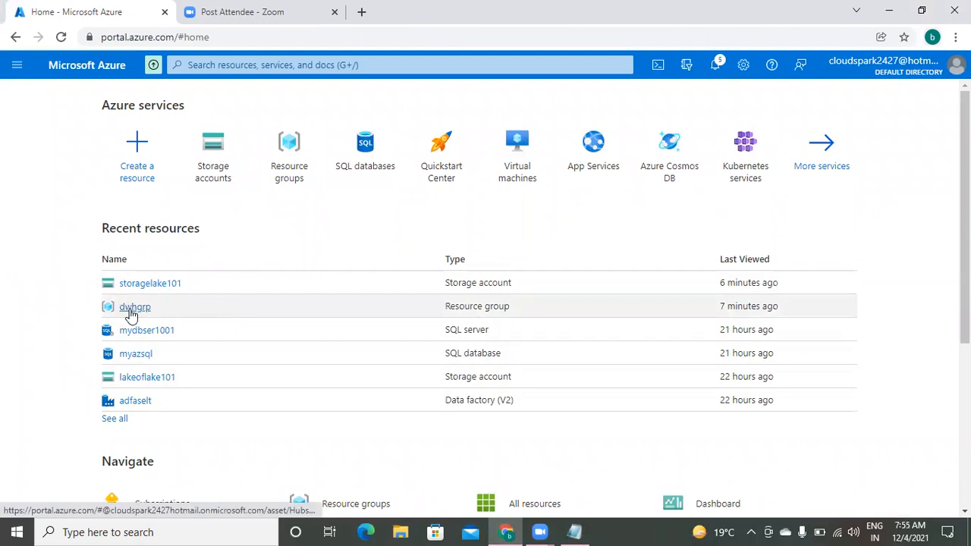
mouse_move(130, 315)
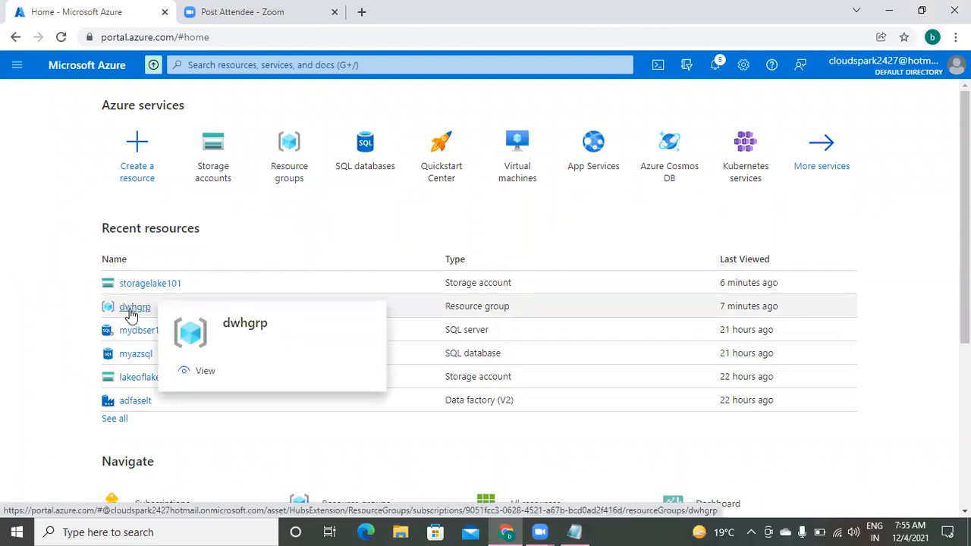
left_click(131, 311)
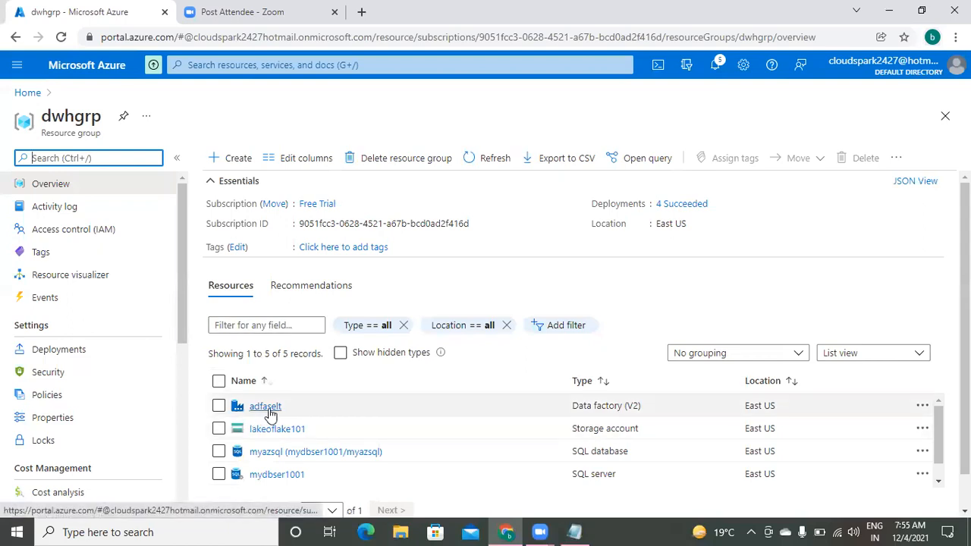
mouse_move(267, 412)
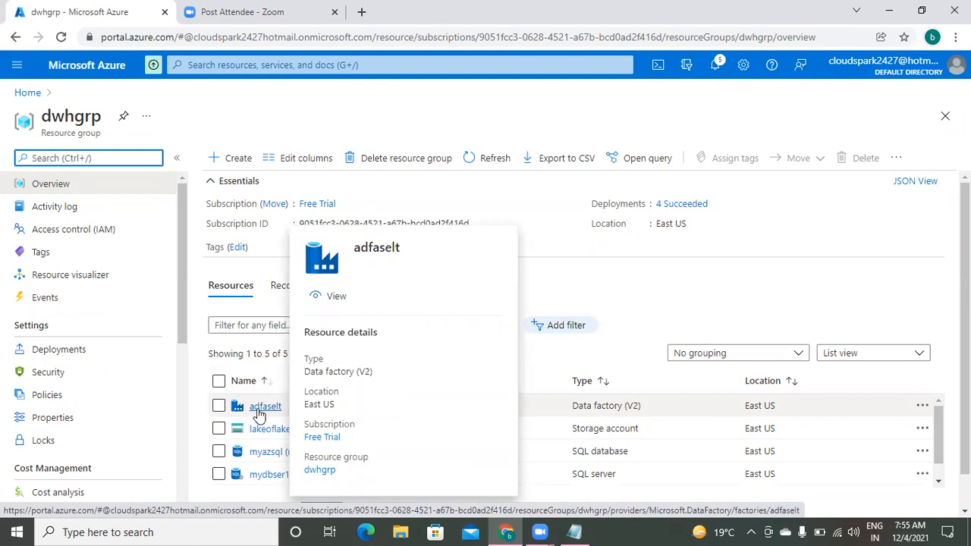
left_click(261, 413)
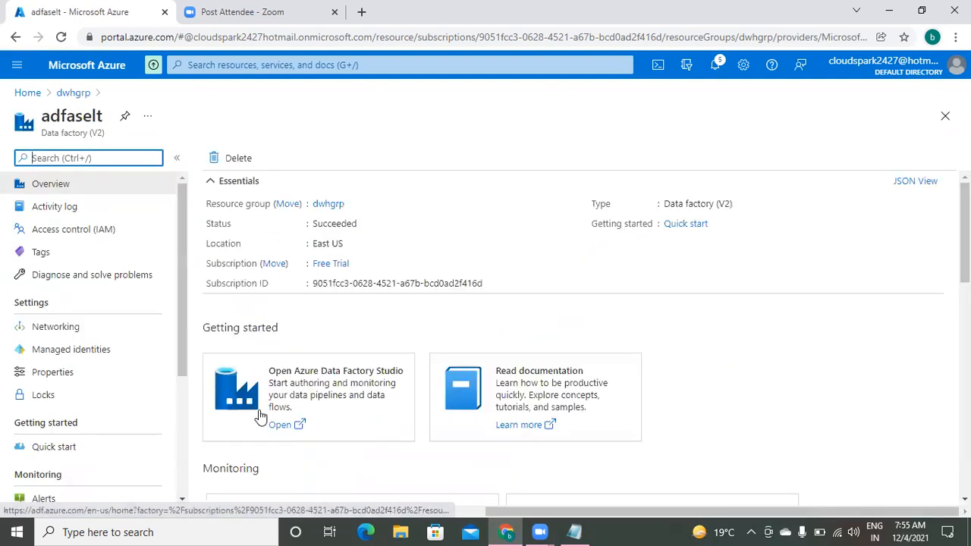
left_click(322, 390)
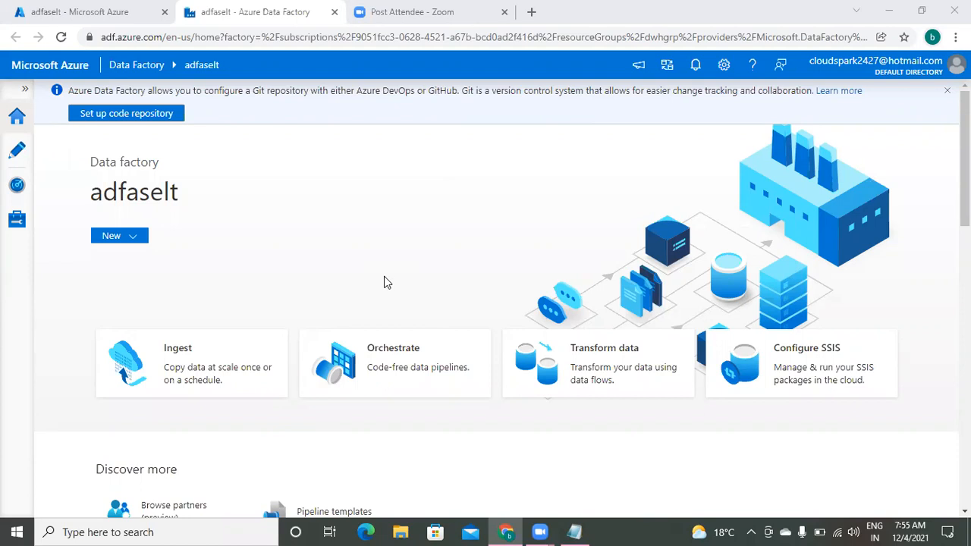
- In the Notepad notes, add "task : copy file from source container to target container." below the last separator
left_click(575, 532)
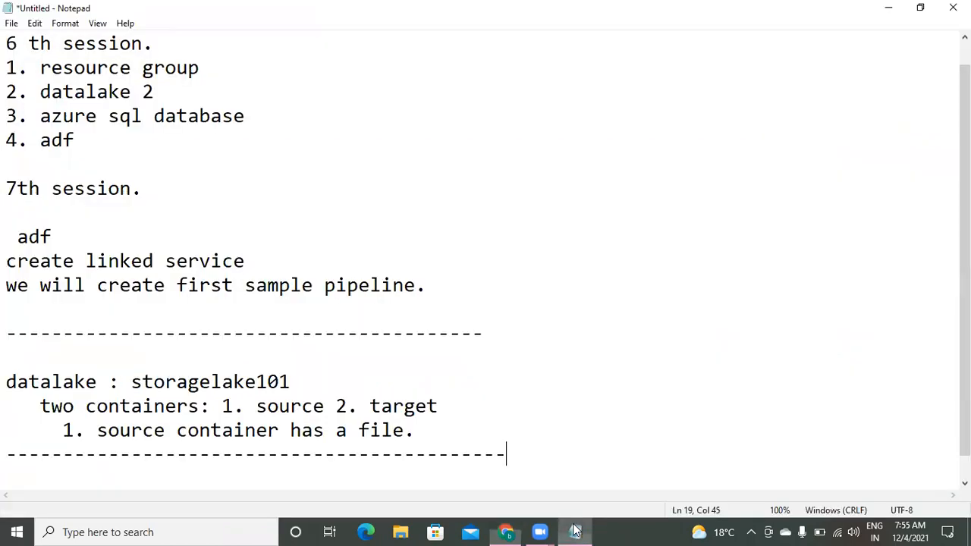
left_click(491, 429)
left_click(535, 452)
key("Return")
type("task : copy file from  source container to ta")
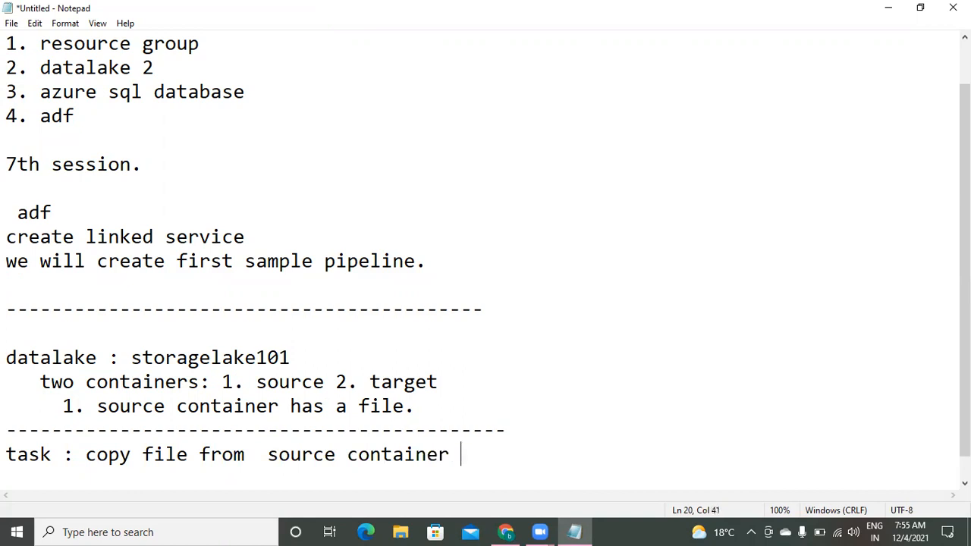
type("rg")
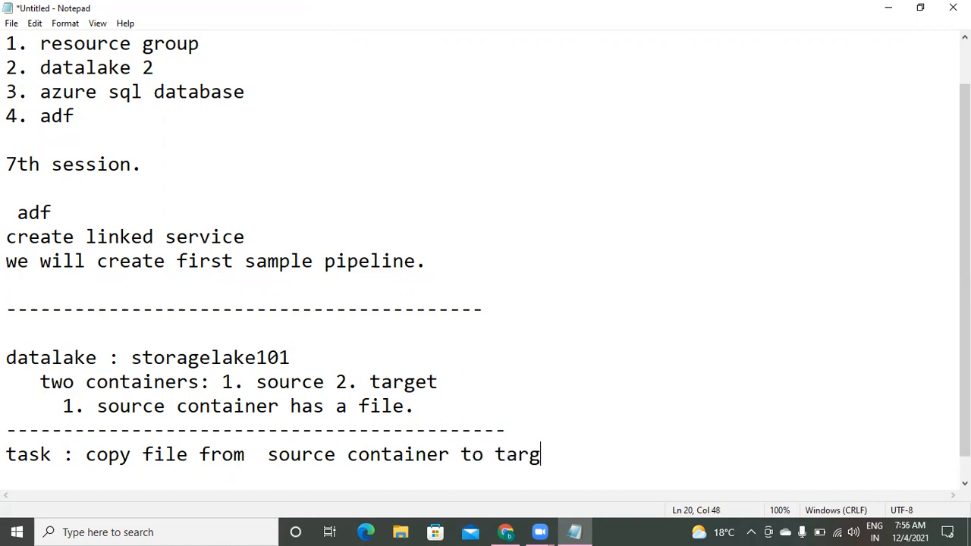
type("et container.")
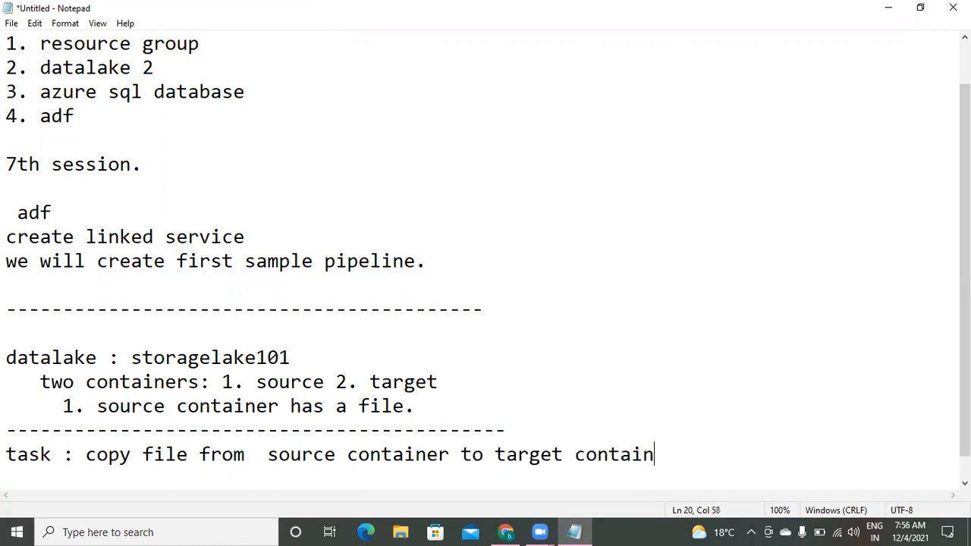
- Add blank lines below the task and start a "step1:" heading two lines beneath it
key("Return")
key("Return")
key("Return")
key("Return")
key("Return")
key("Return")
key("Return")
key("Return")
key("Return")
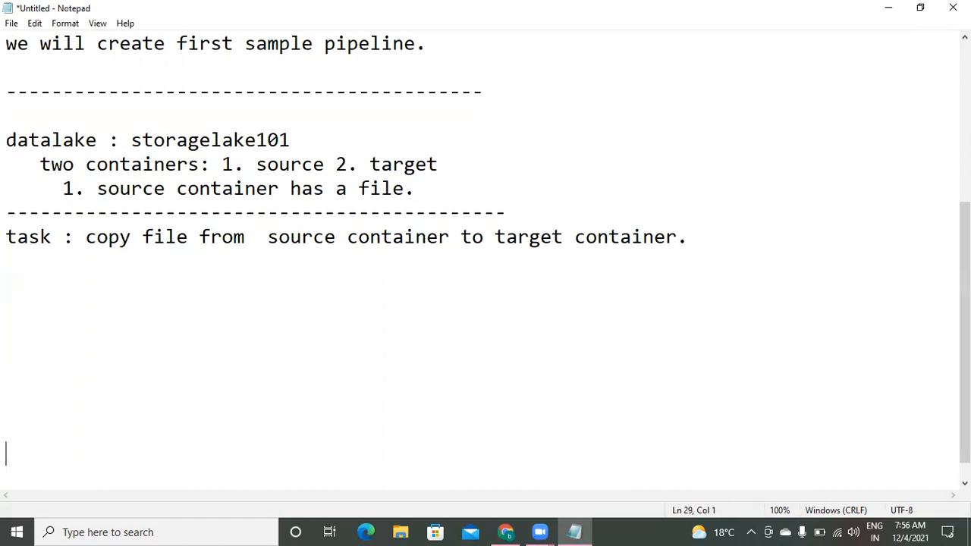
left_click(535, 452)
key("Up")
key("Up")
key("Up")
key("Up")
key("Up")
key("Up")
type("step1:")
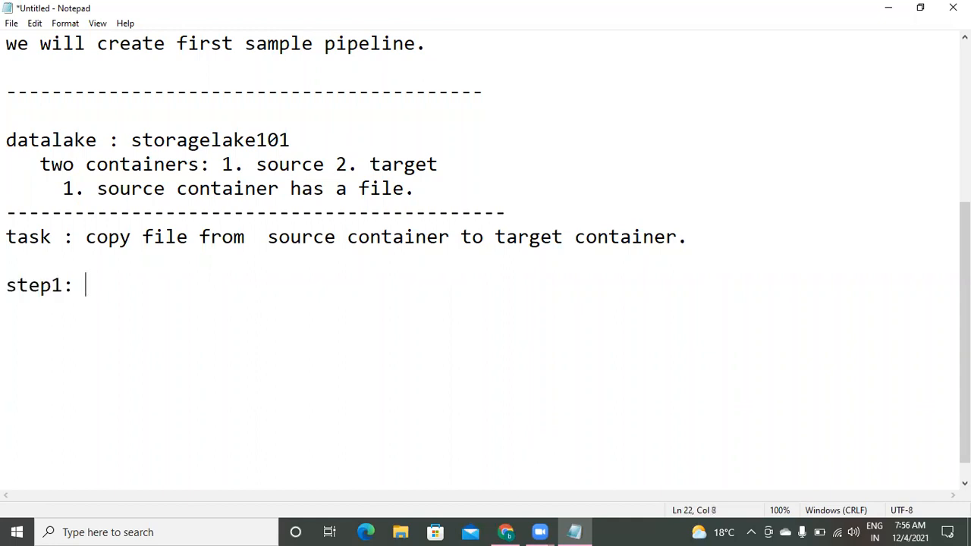
- Under step1, write the indented line "create linked service for storage account : storagelake101"
key("Return")
type("creae")
key("BackSpace")
type("te  linked")
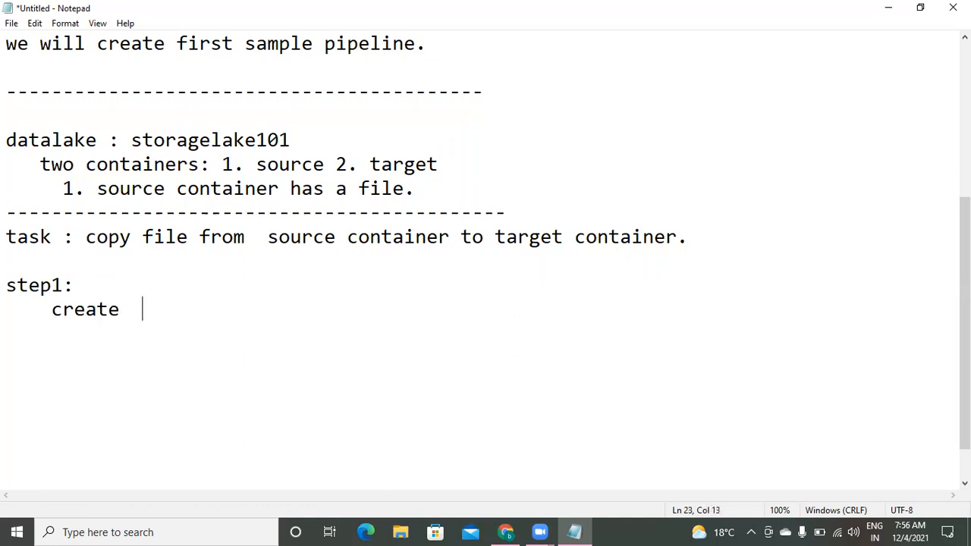
type(" se")
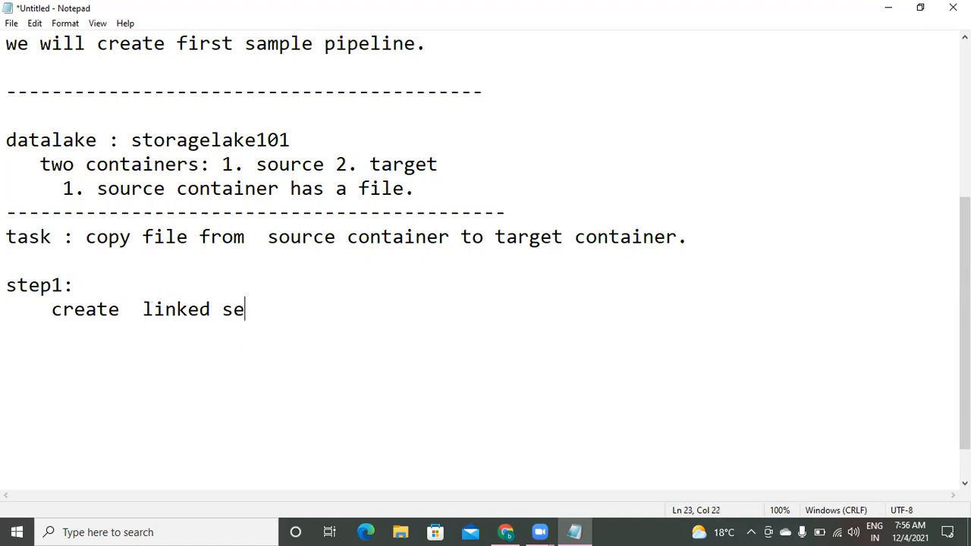
type("rvice fo")
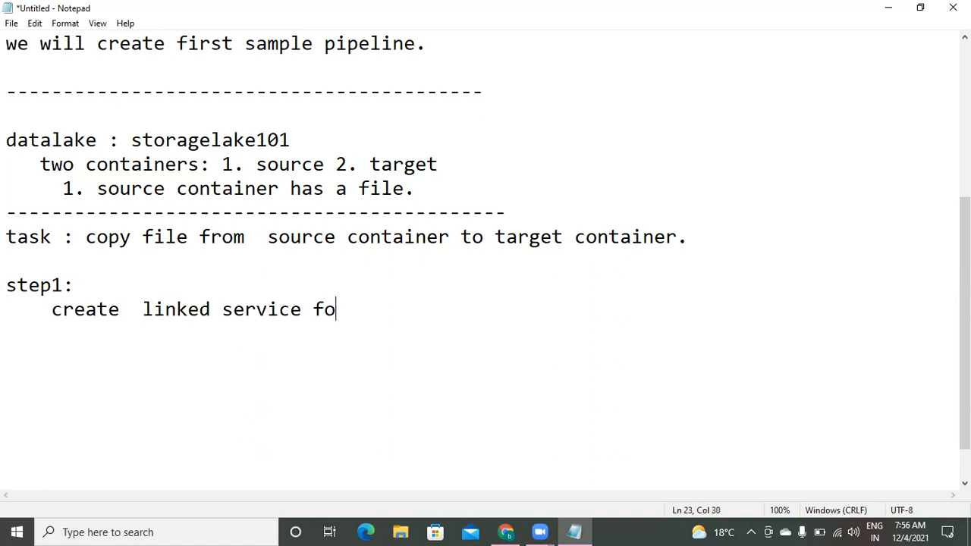
type("r    storage aco")
key("BackSpace")
type("count")
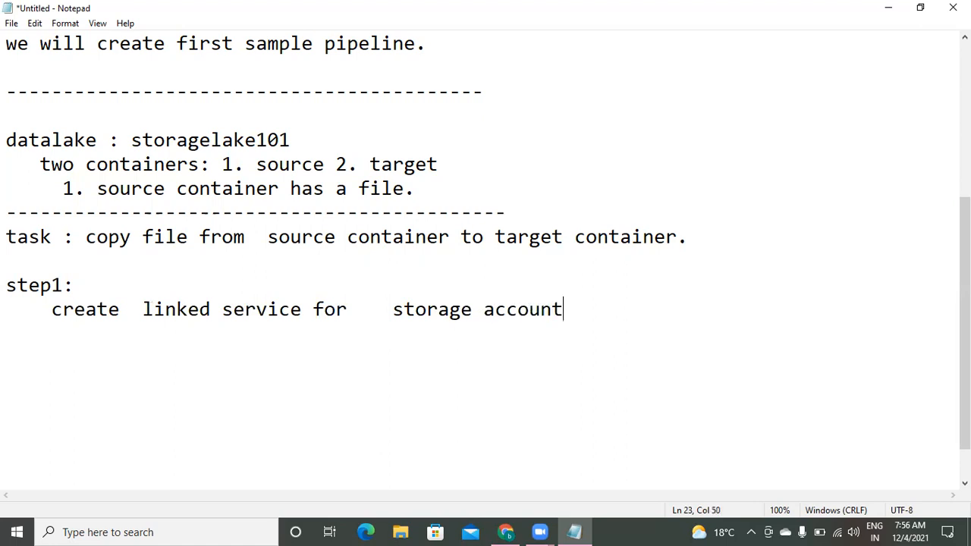
type(" :  storage")
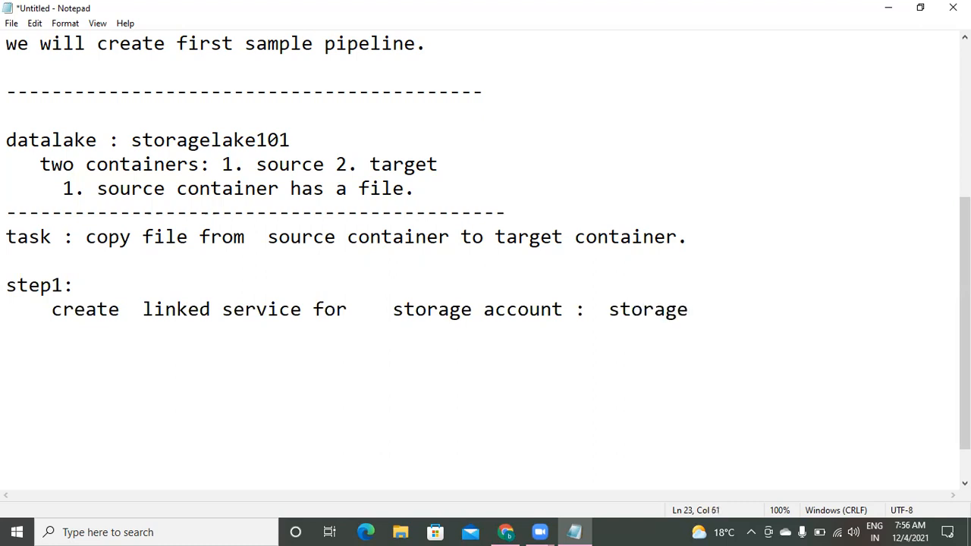
type("lake101")
key("Return")
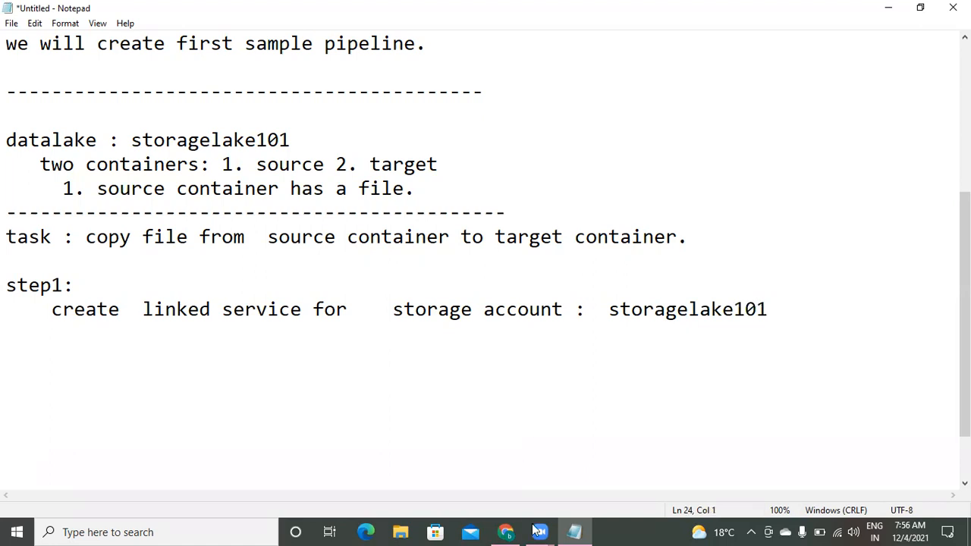
- In Azure Data Factory Studio, start a new linked service of type Azure Data Lake Storage Gen2, searching the data stores for "data lake"
left_click(505, 478)
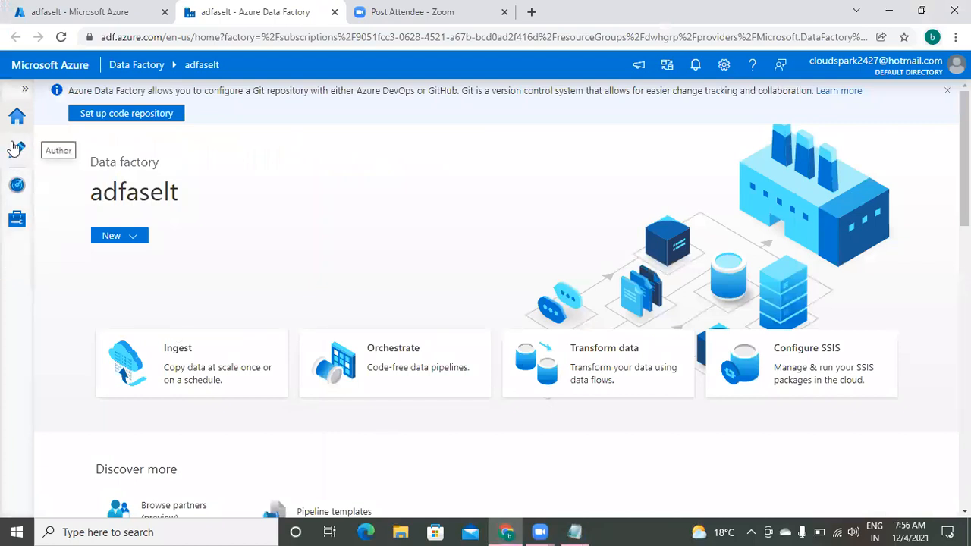
left_click(17, 223)
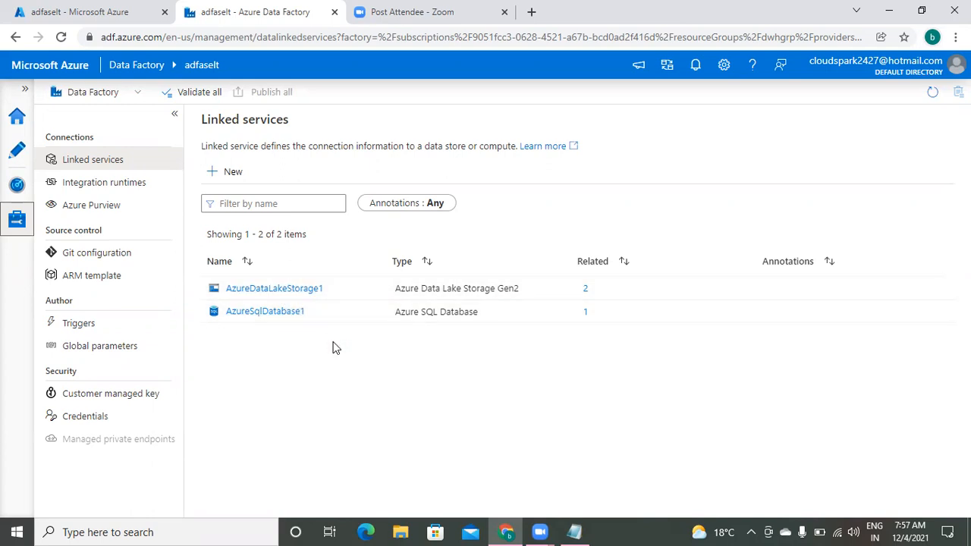
left_click(230, 176)
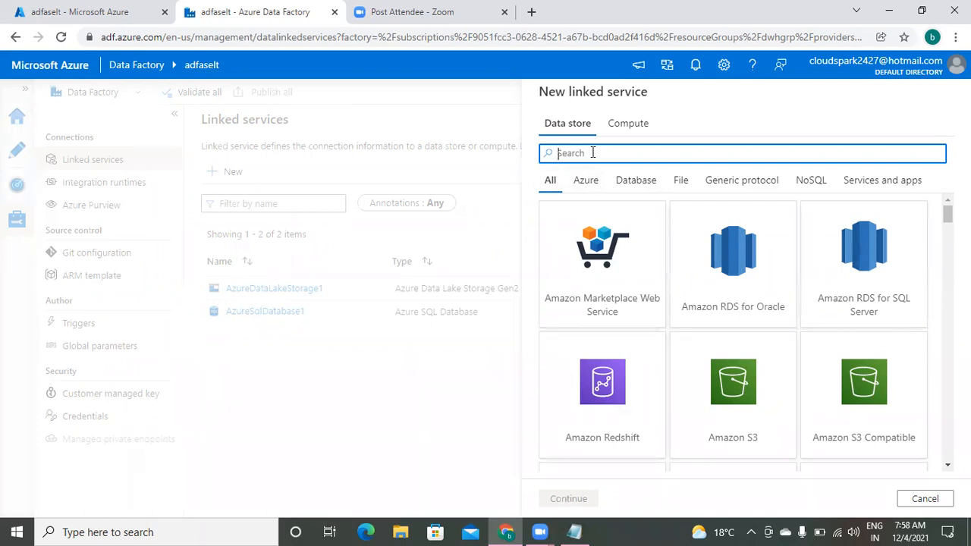
type("data lake")
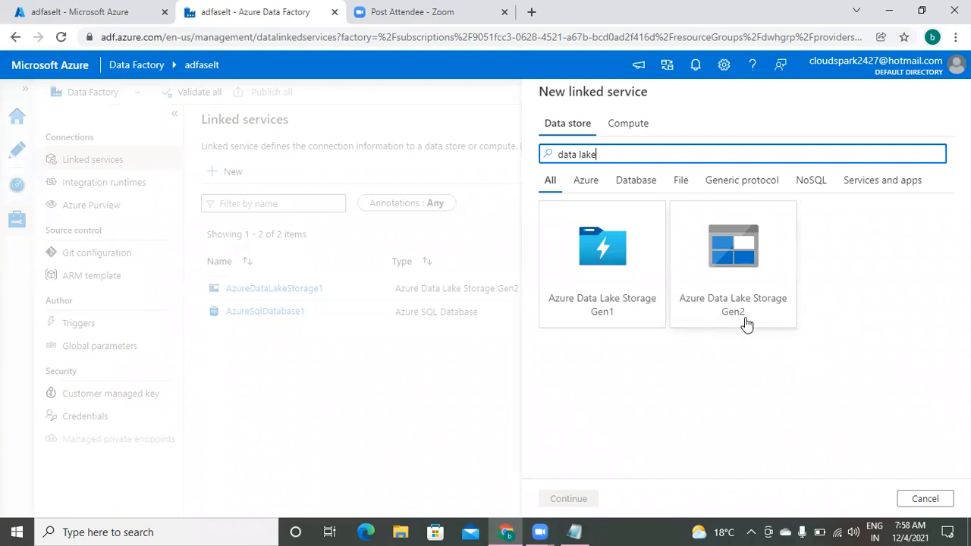
left_click(741, 294)
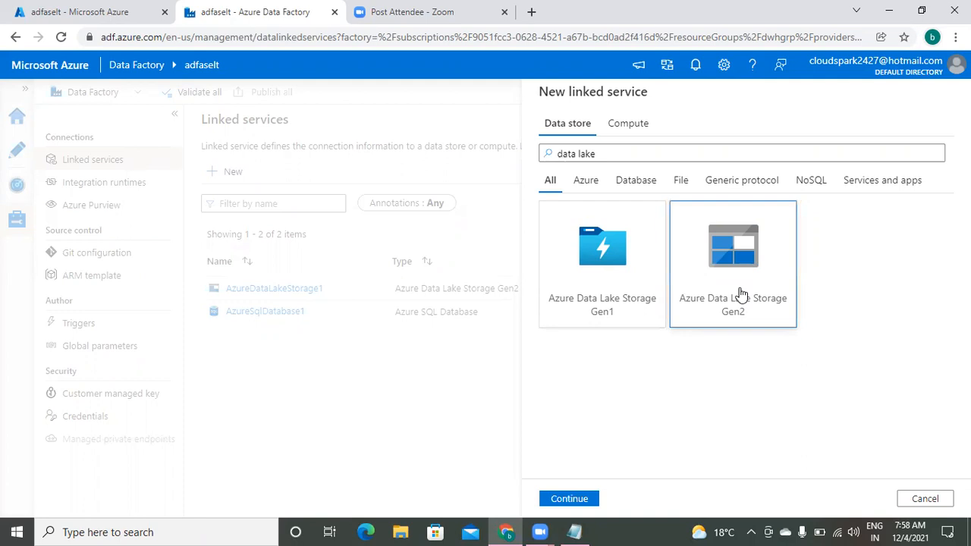
left_click(567, 501)
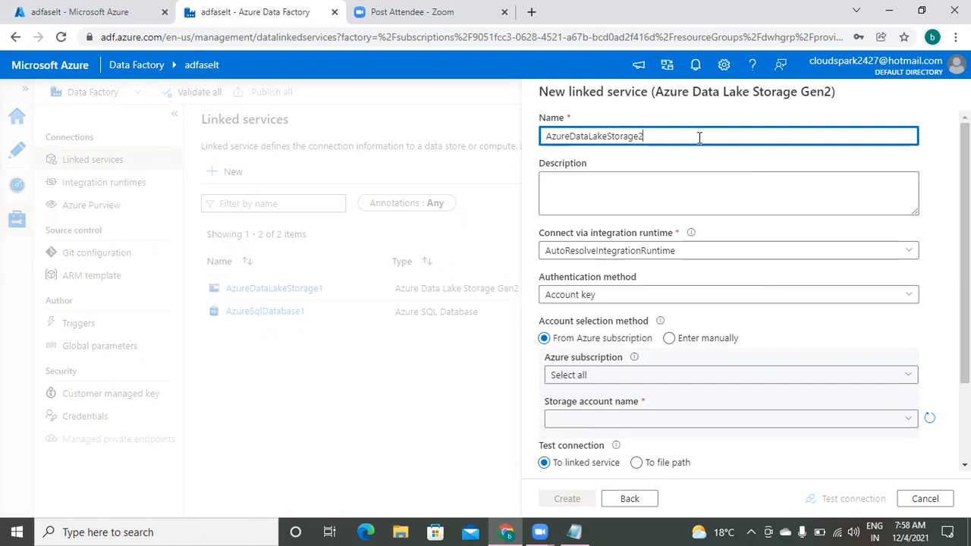
- Replace the default name of the new linked service with ls_storagelake101
key("BackSpace")
key("BackSpace")
key("BackSpace")
key("BackSpace")
key("BackSpace")
key("BackSpace")
key("BackSpace")
key("BackSpace")
key("BackSpace")
key("BackSpace")
key("BackSpace")
key("BackSpace")
key("BackSpace")
key("BackSpace")
key("BackSpace")
key("BackSpace")
key("BackSpace")
key("BackSpace")
key("BackSpace")
key("BackSpace")
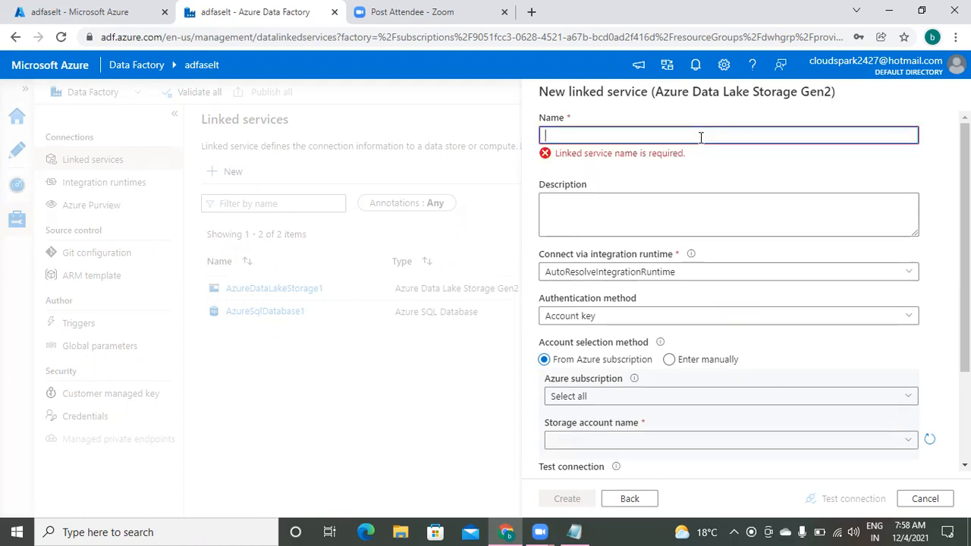
type("ls")
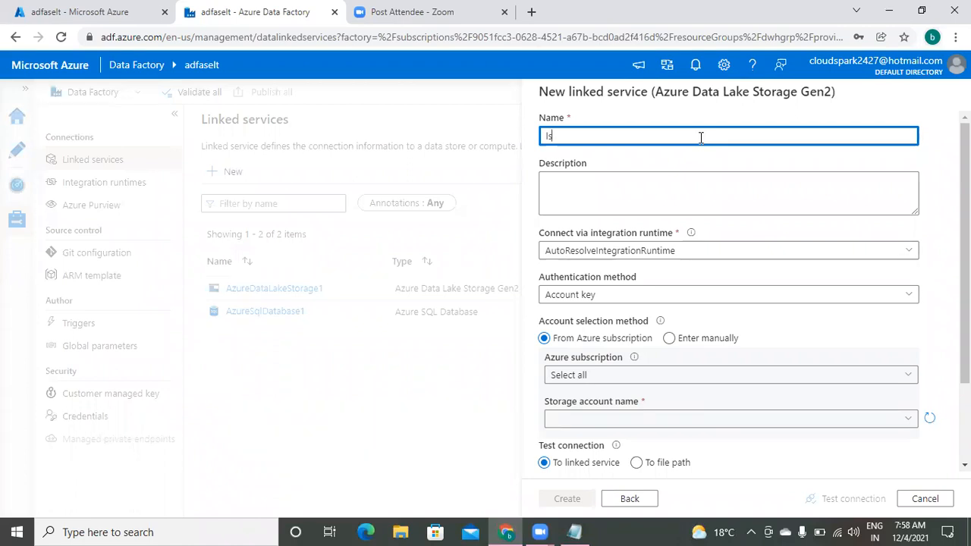
type("_")
type("storagelake101")
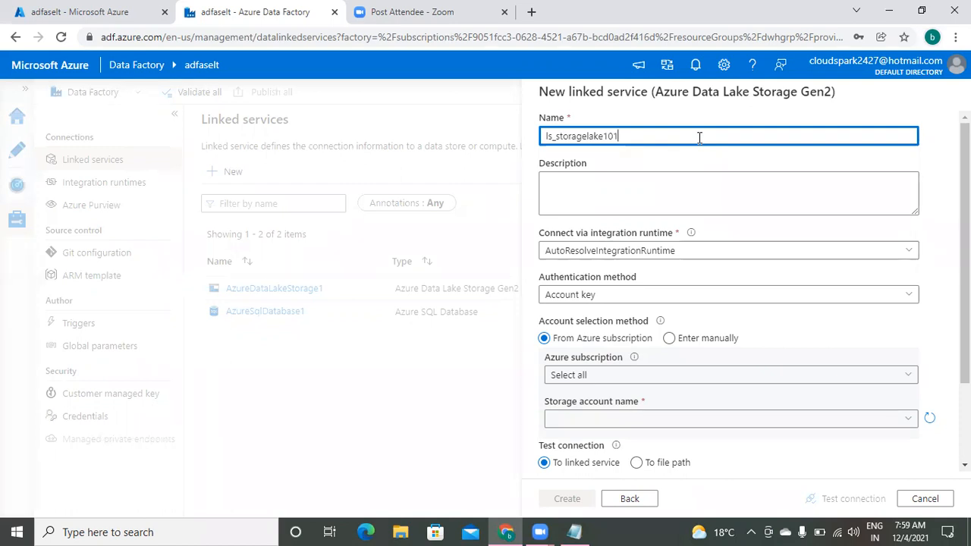
- Leave the description empty and choose Account key as the linked service's authentication method
left_click(615, 182)
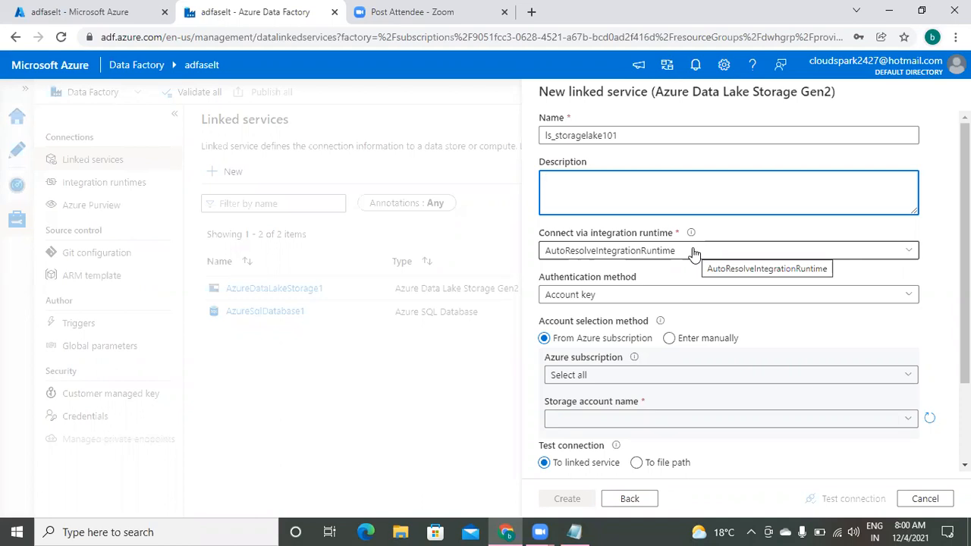
left_click(617, 302)
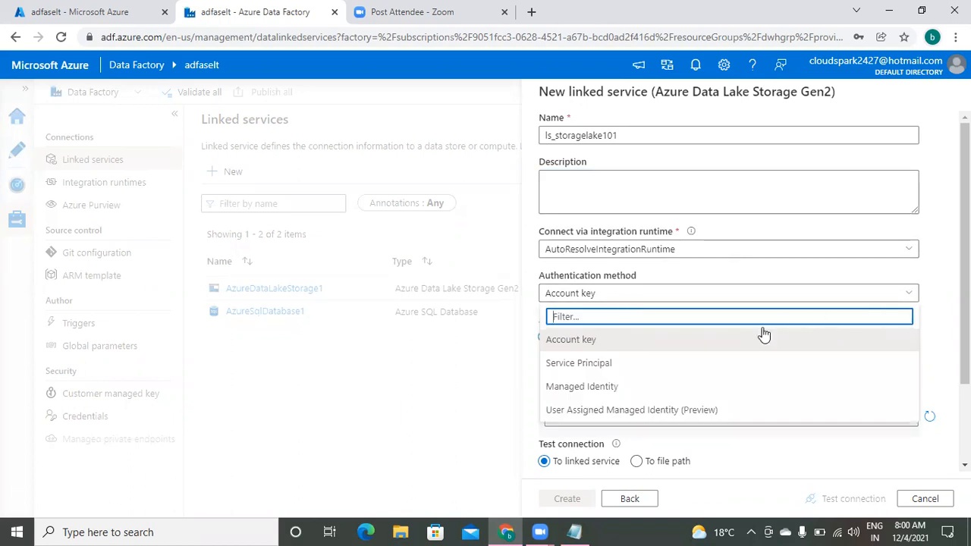
left_click(688, 347)
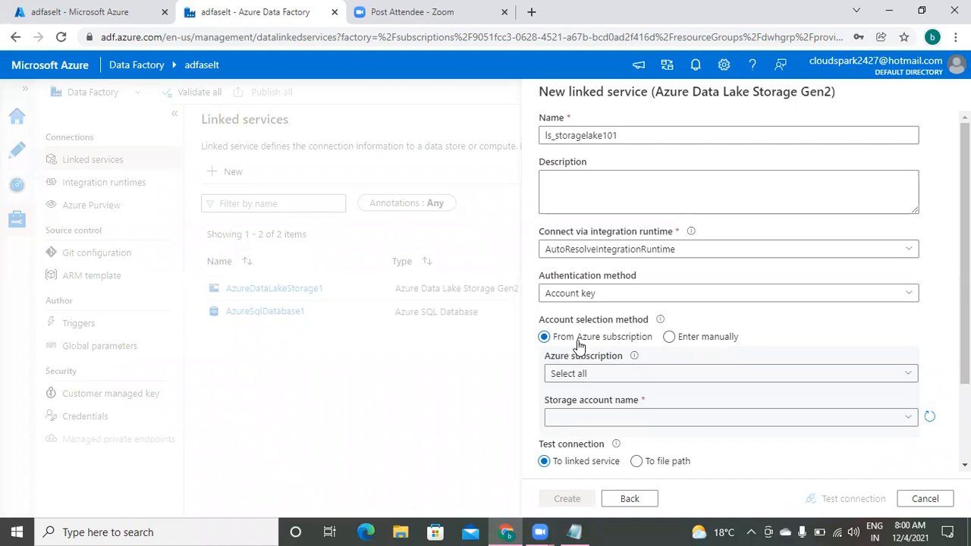
- Select the Free Trial subscription and the storagelake101 storage account, and create the linked service
left_click(619, 374)
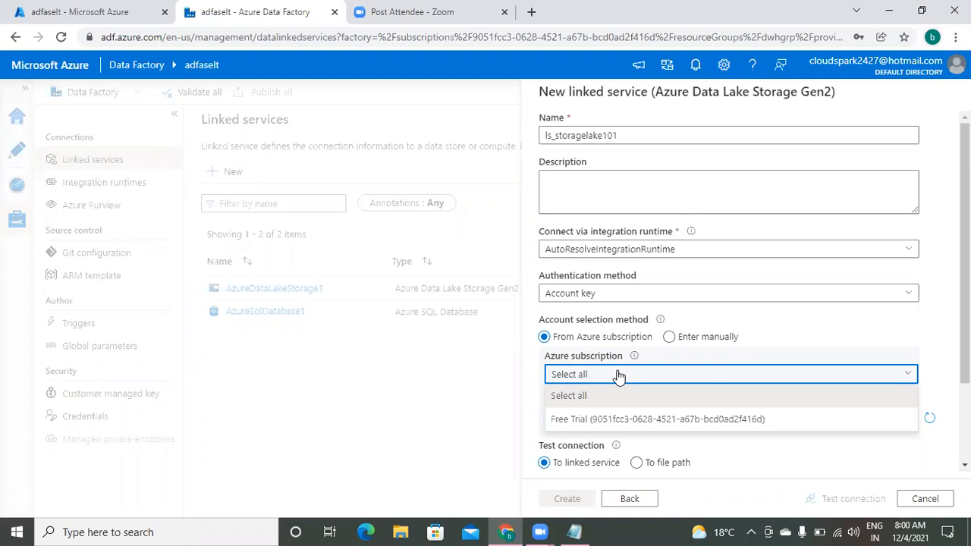
left_click(643, 420)
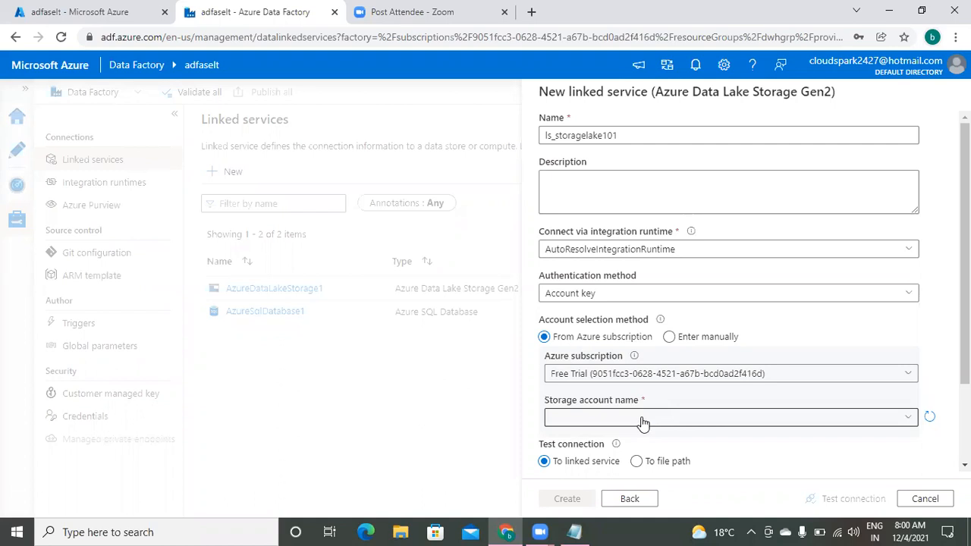
left_click(909, 422)
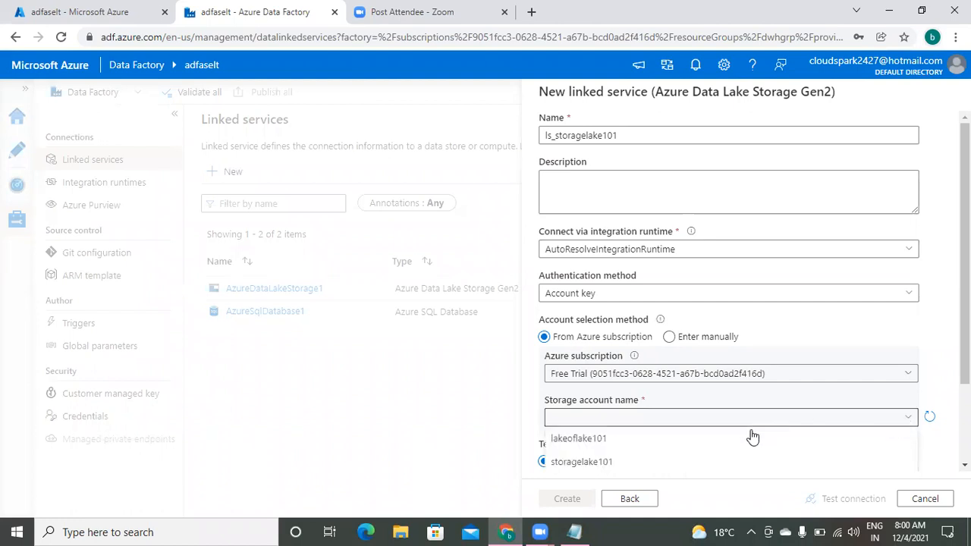
left_click(606, 464)
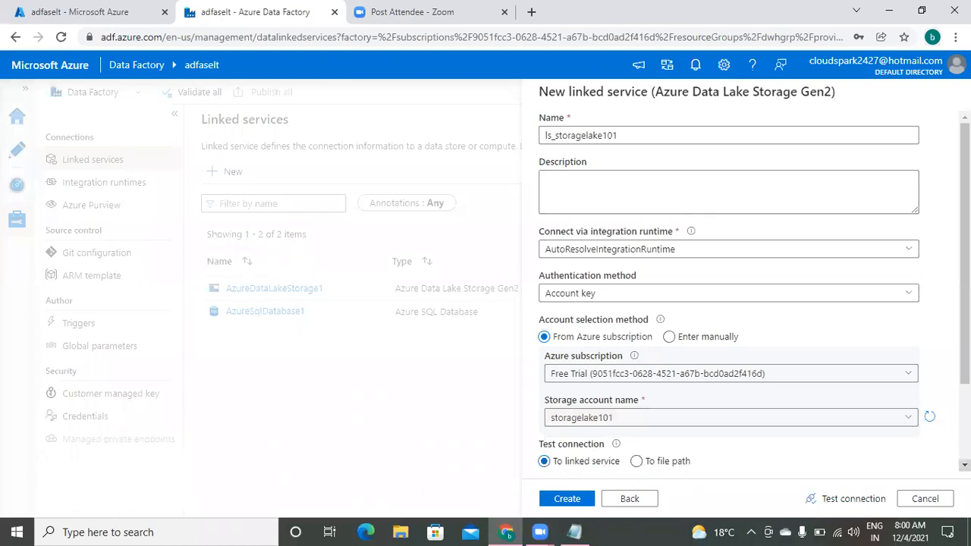
scroll(729, 303, "down", 2)
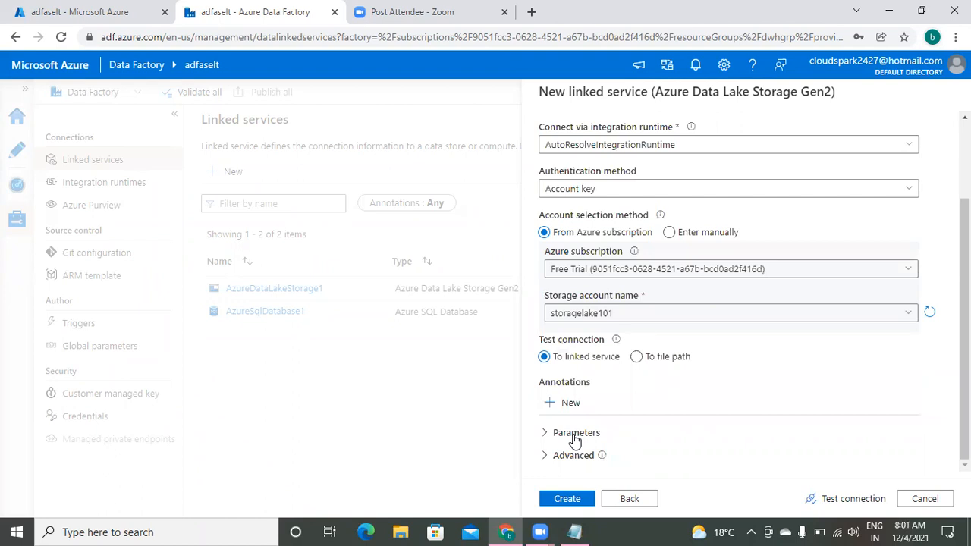
left_click(574, 500)
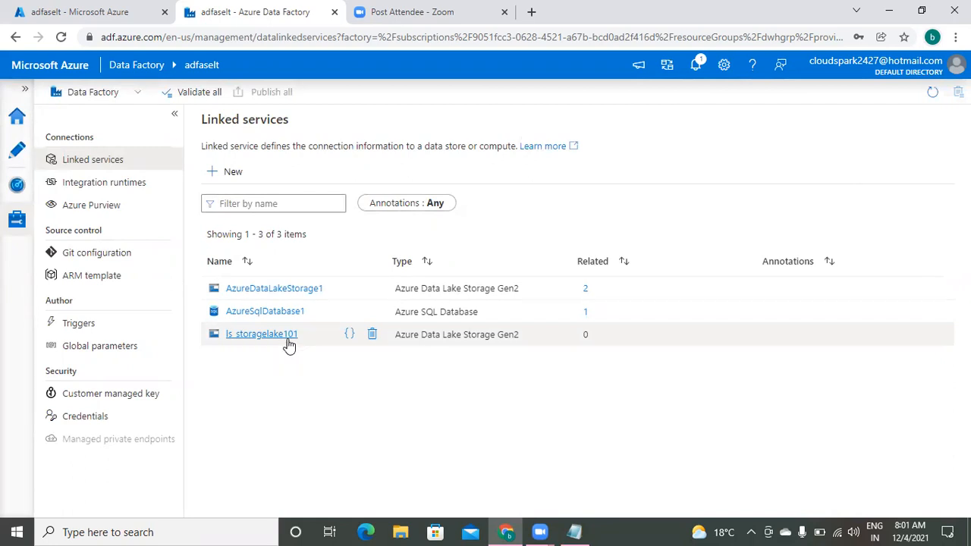
- In the Notepad notes, add the indented line "name : ls_storagelake101" under step1, followed by blank lines
left_click(574, 532)
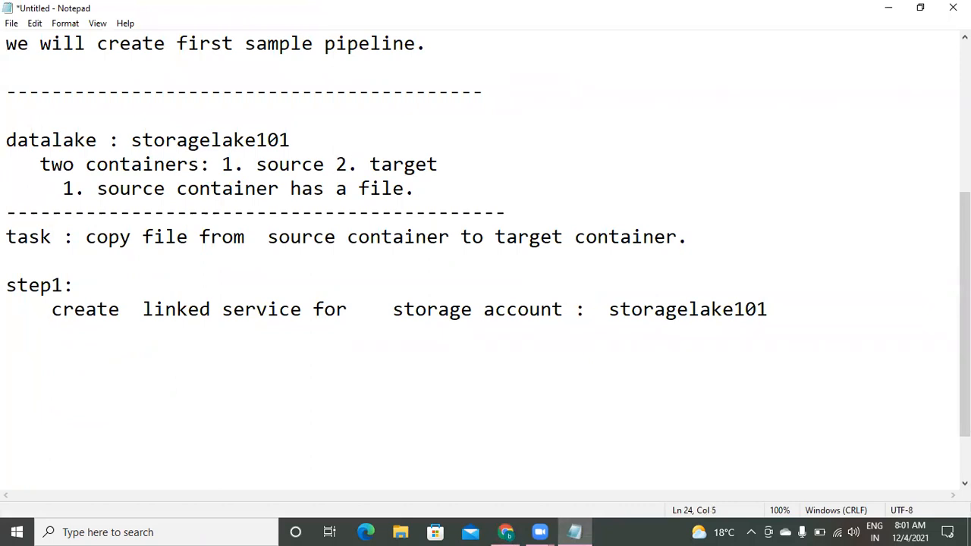
type("name : ls_stor")
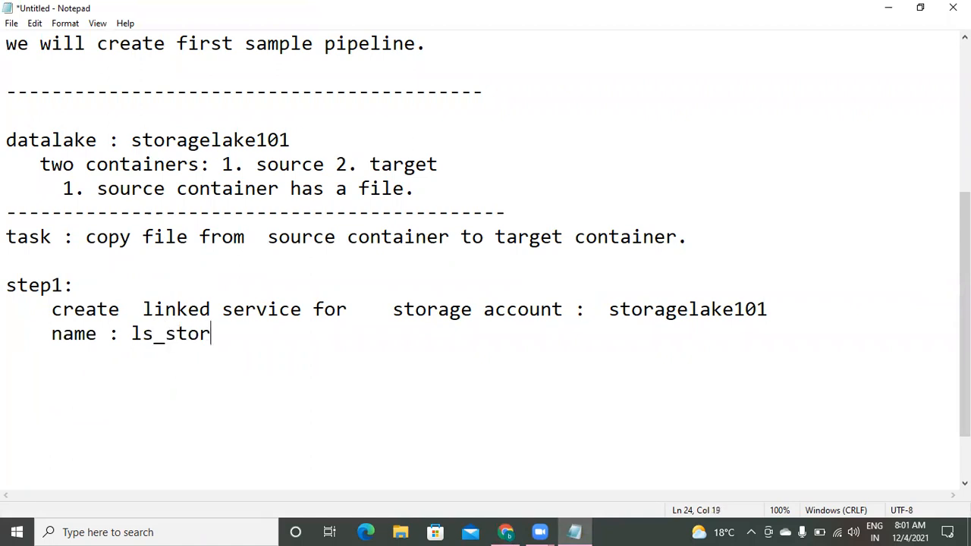
type("agelak")
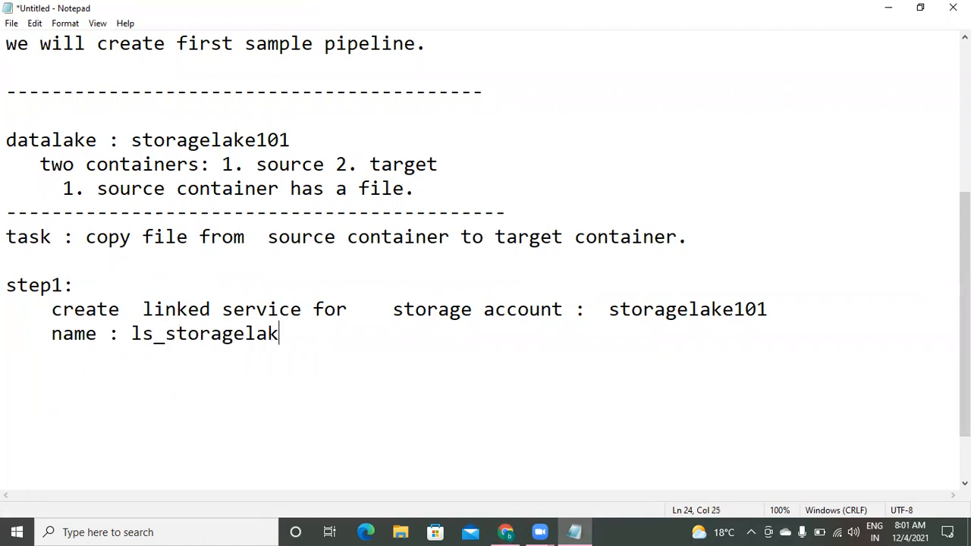
type("e101")
key("Return")
key("Return")
key("Return")
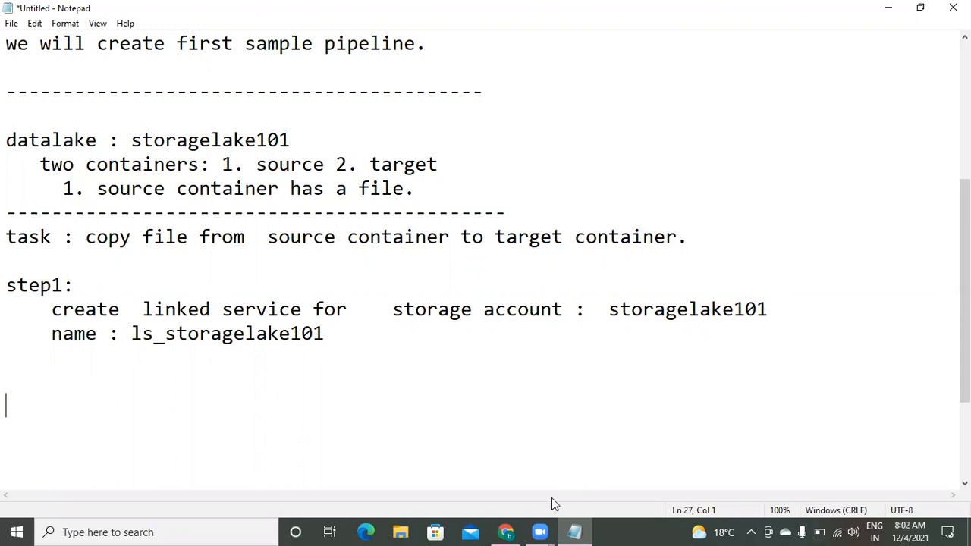
- Back in Data Factory, open the ls_storagelake101 linked service, test its connection and close it without saving
mouse_move(515, 529)
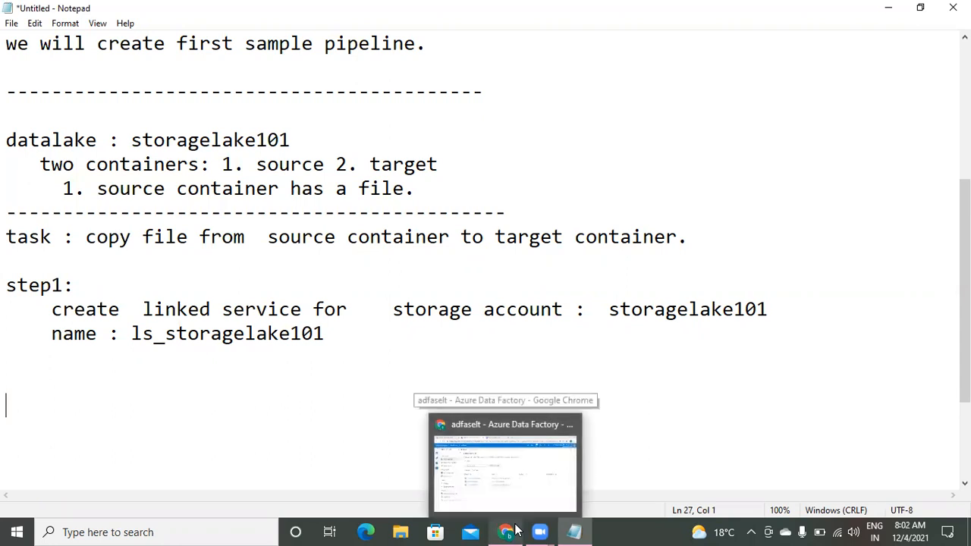
left_click(474, 482)
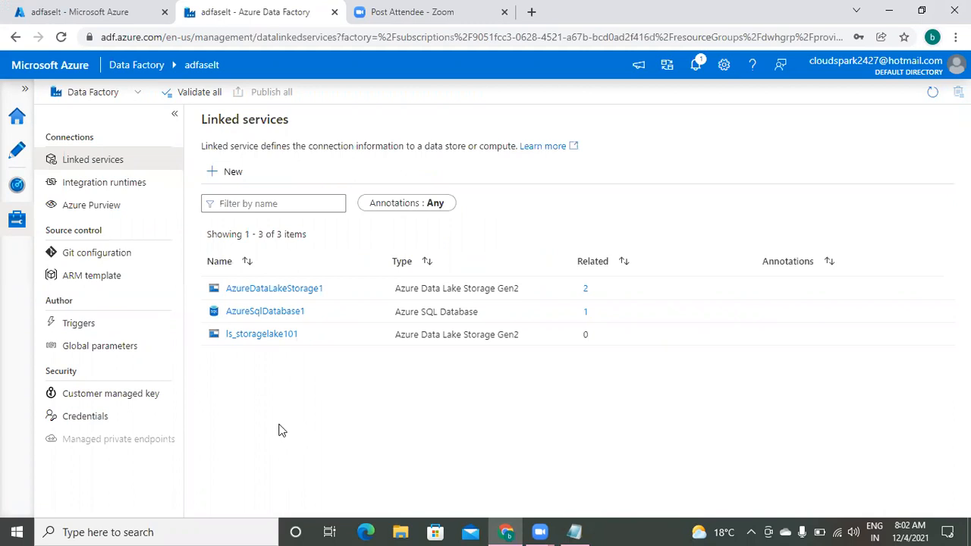
left_click(266, 335)
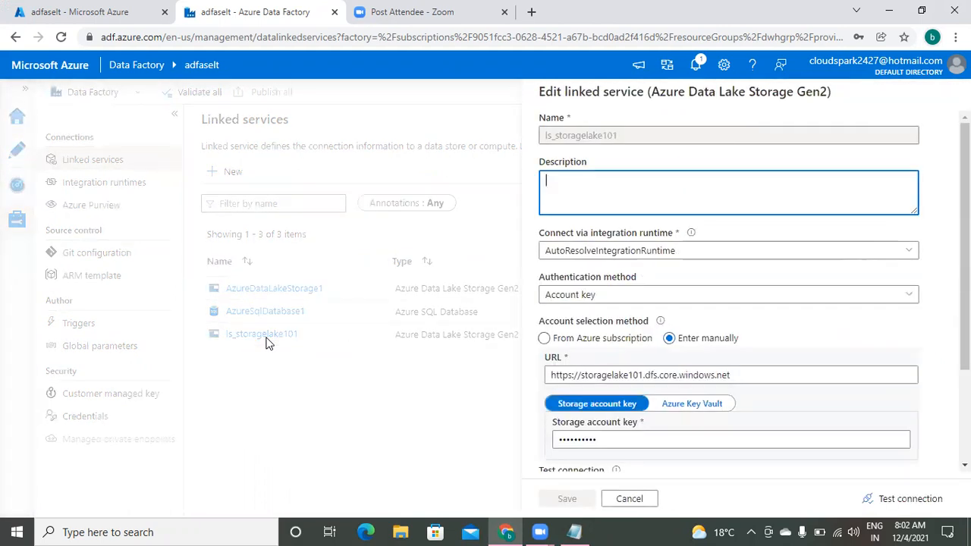
left_click(907, 501)
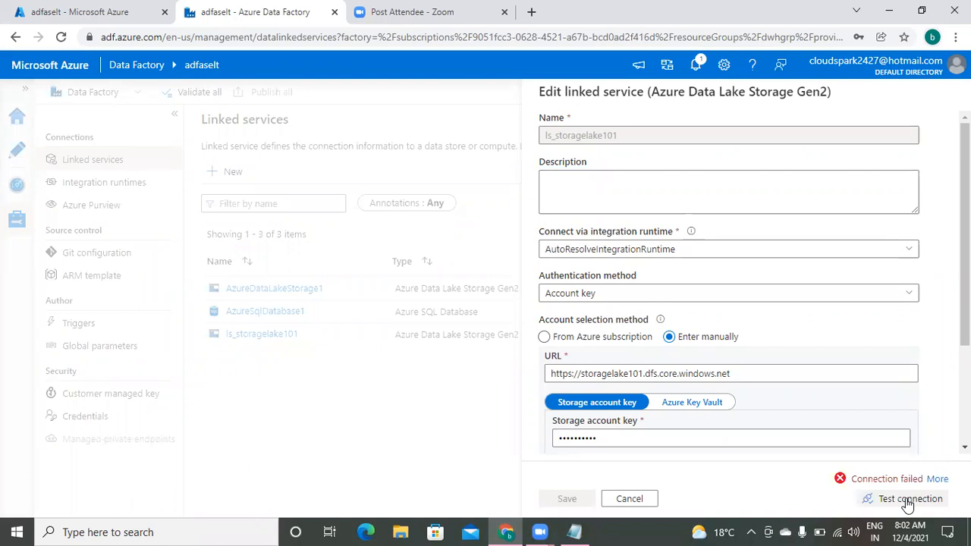
left_click(629, 498)
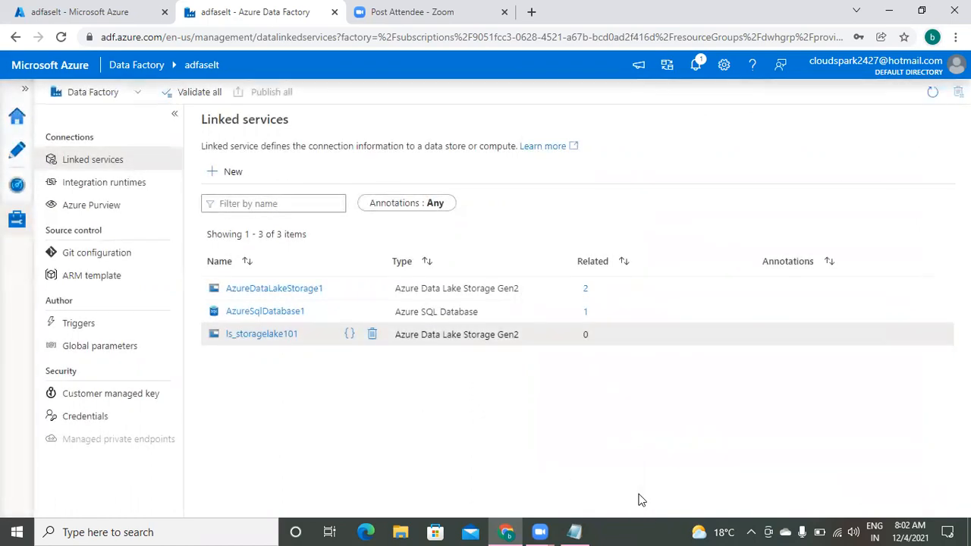
- Reopen ls_storagelake101, test the connection again and examine the full error details
left_click(254, 339)
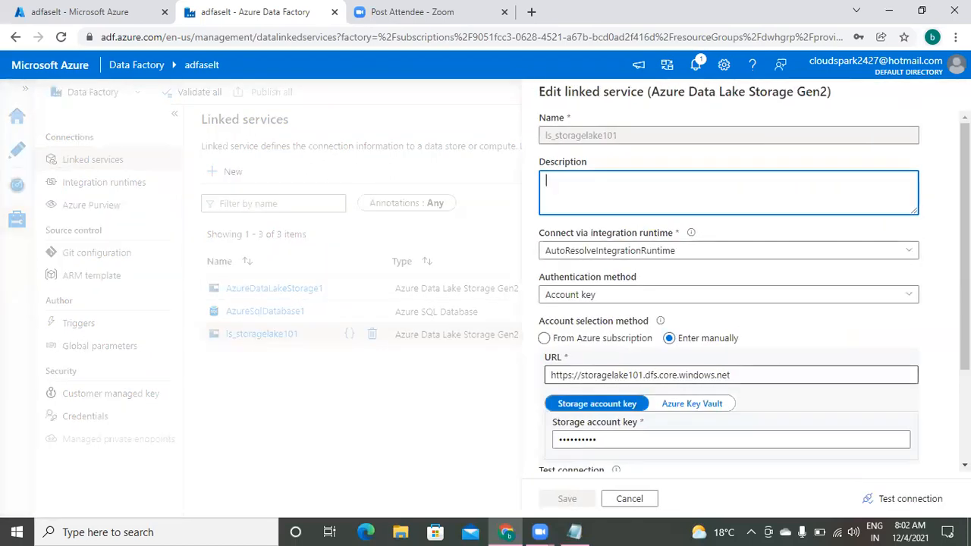
left_click(910, 499)
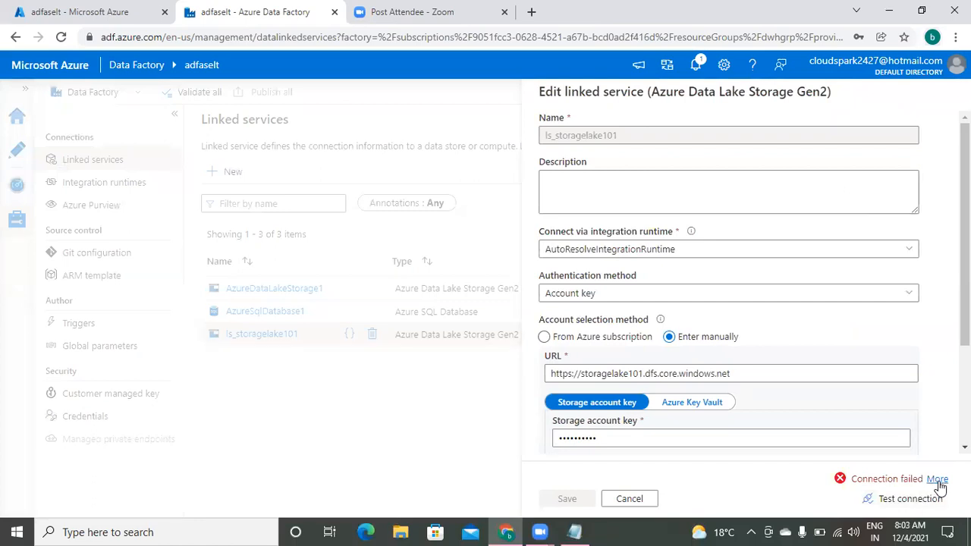
left_click(939, 483)
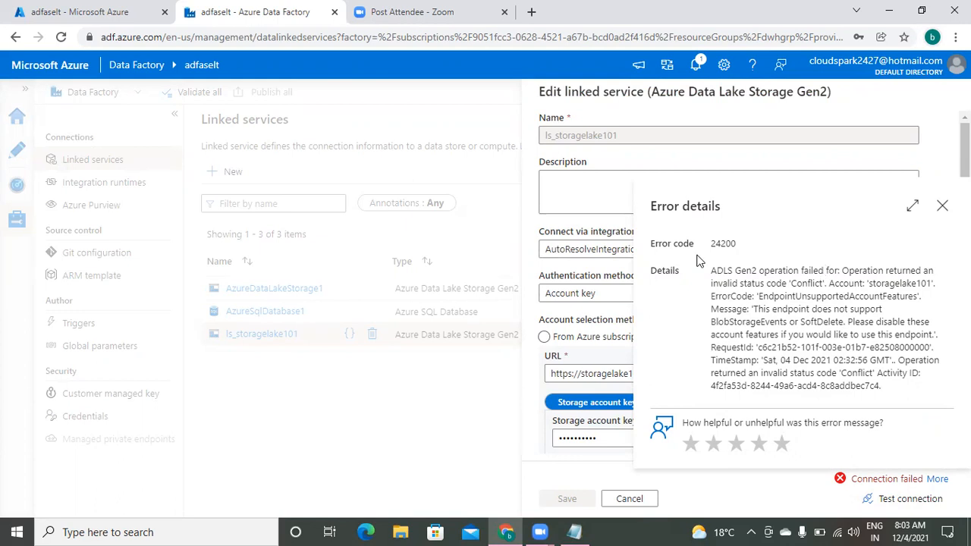
left_click_drag(709, 271, 937, 399)
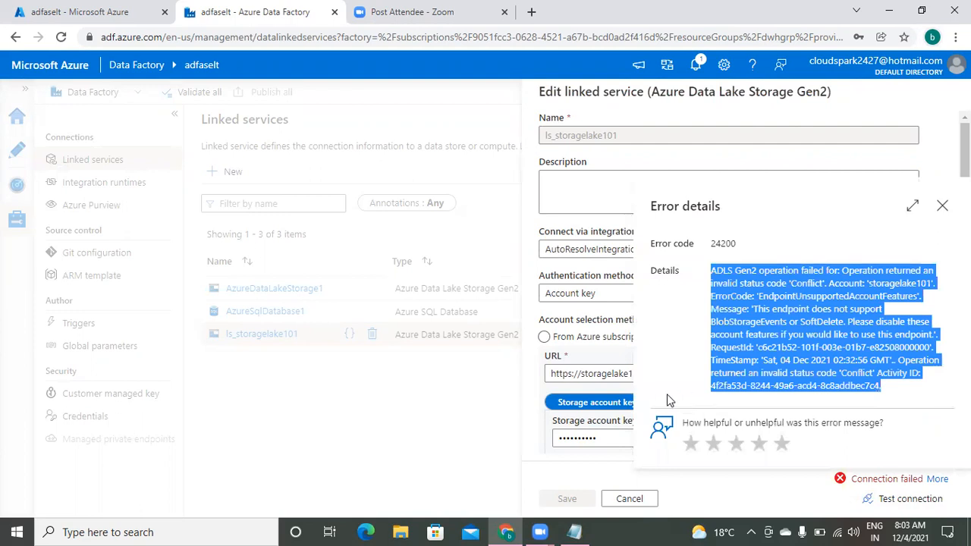
- In the Notepad notes, add "step2." below the linked service name, with the indented line "test the connnection." followed by a blank line
left_click(575, 531)
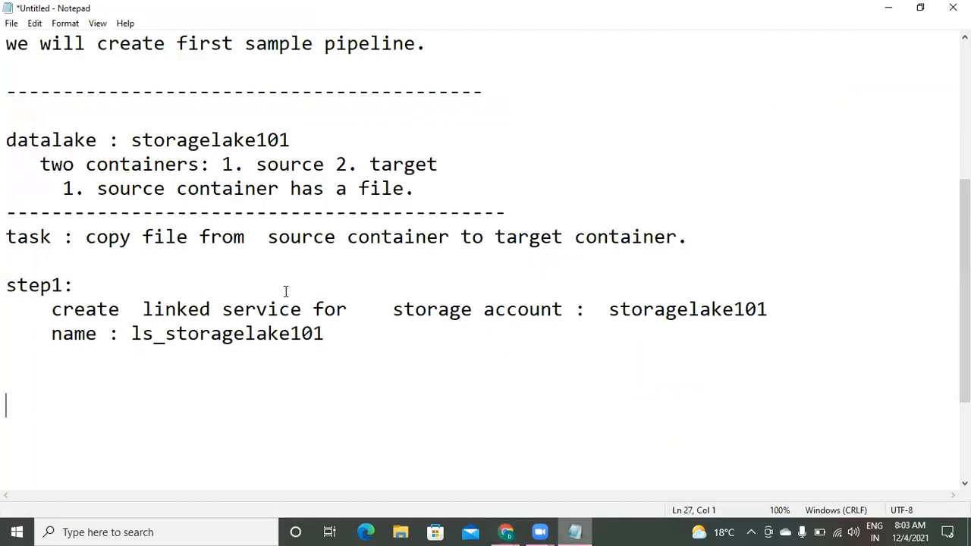
left_click(336, 335)
key("Return")
key("Return")
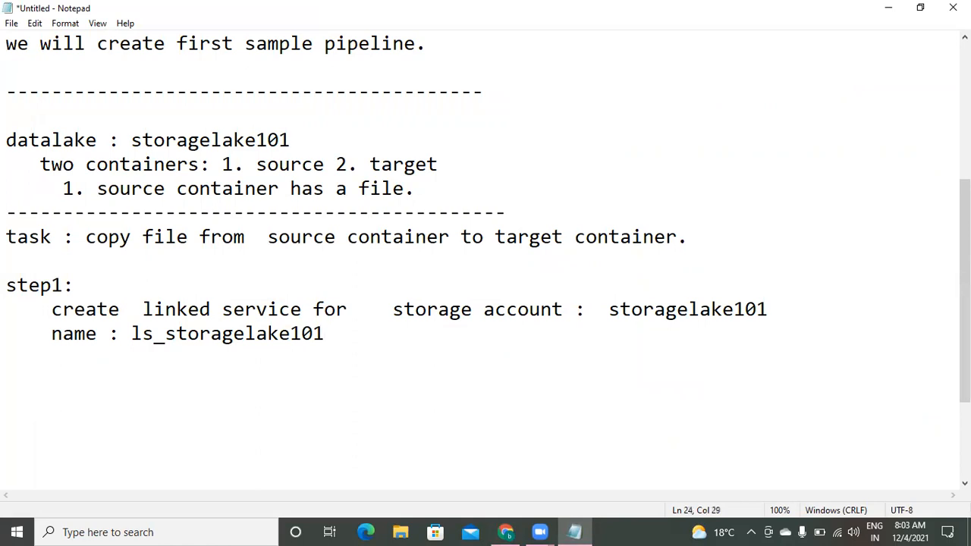
type("step")
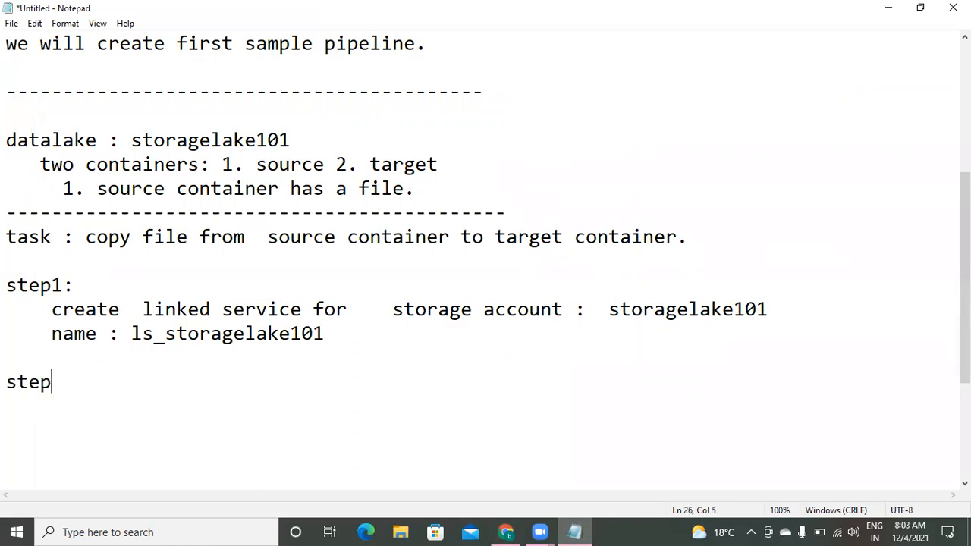
type("2.")
key("Return")
type("test the ")
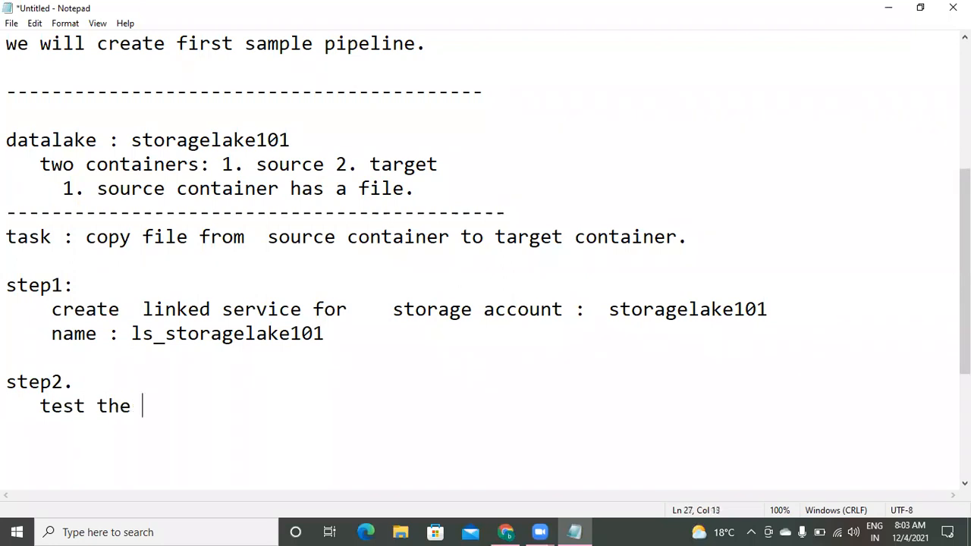
type("connnectio")
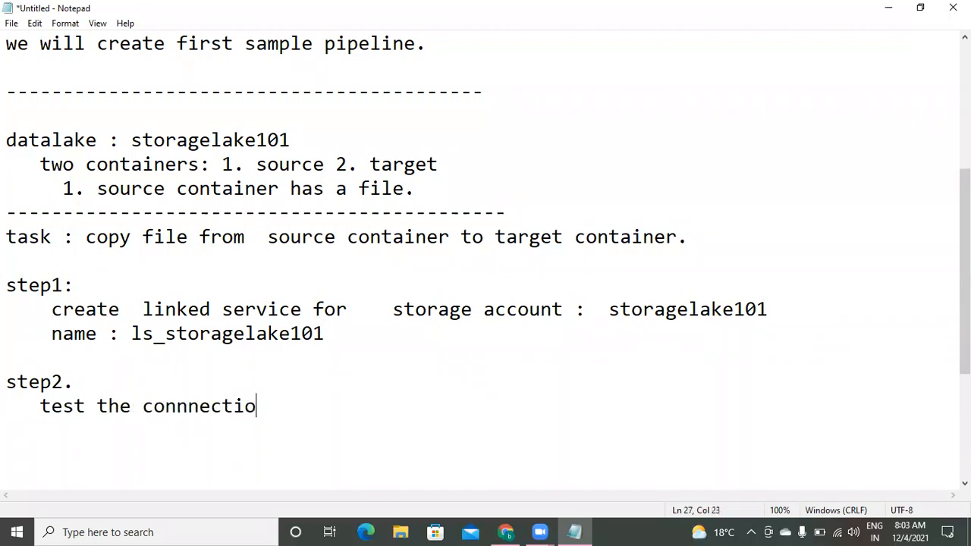
type("n.")
key("Return")
key("Return")
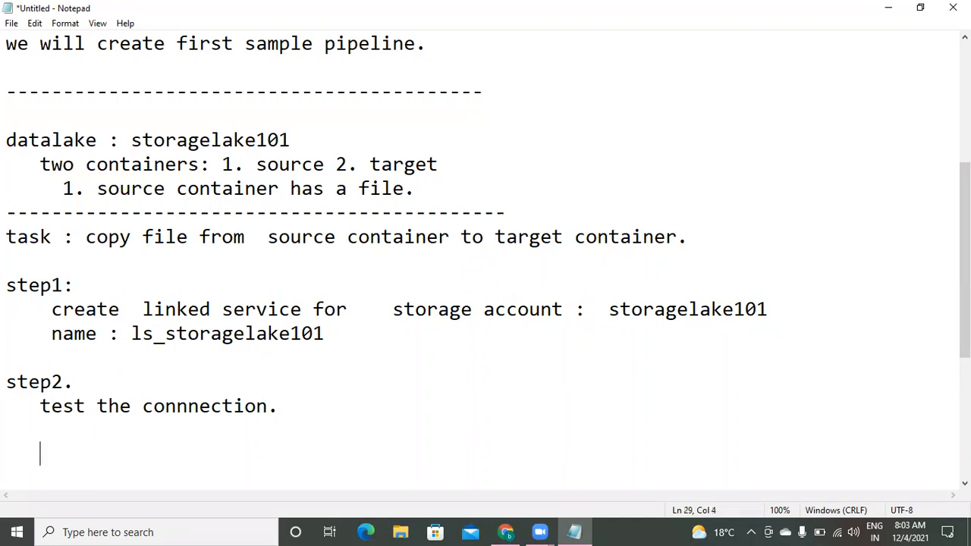
- Add "below error:" under step2, paste the copied connection error details beneath it, and enable word wrap
type("below")
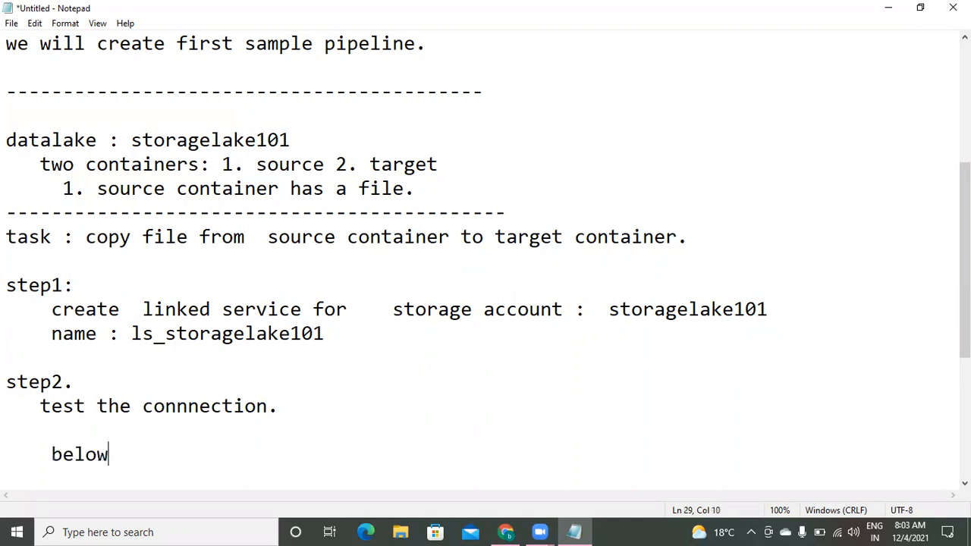
type(" error:")
key("Return")
key("Return")
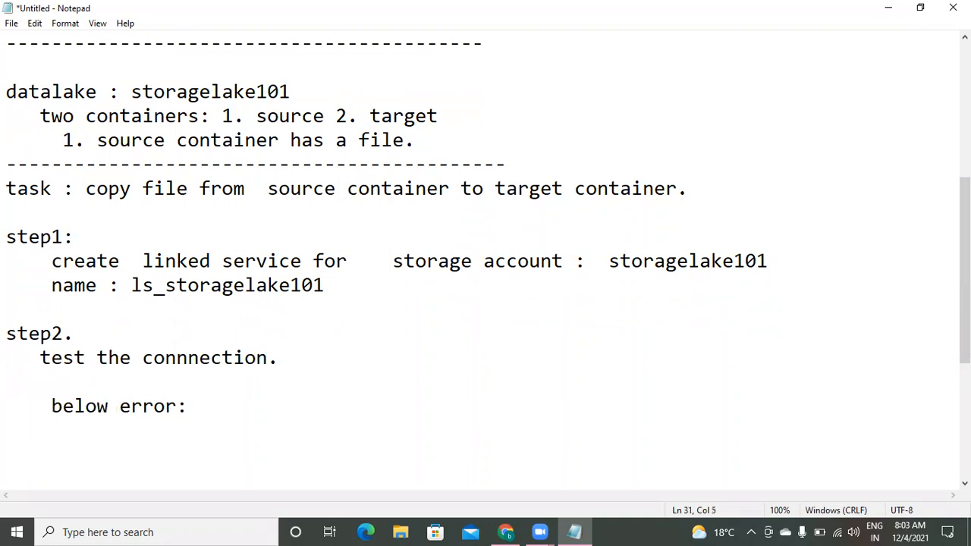
key("ctrl+v")
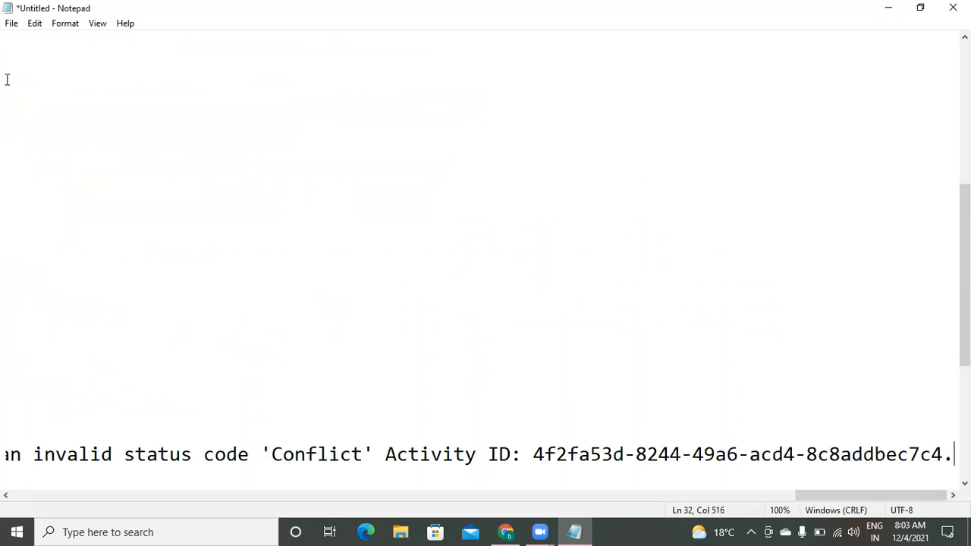
left_click(70, 24)
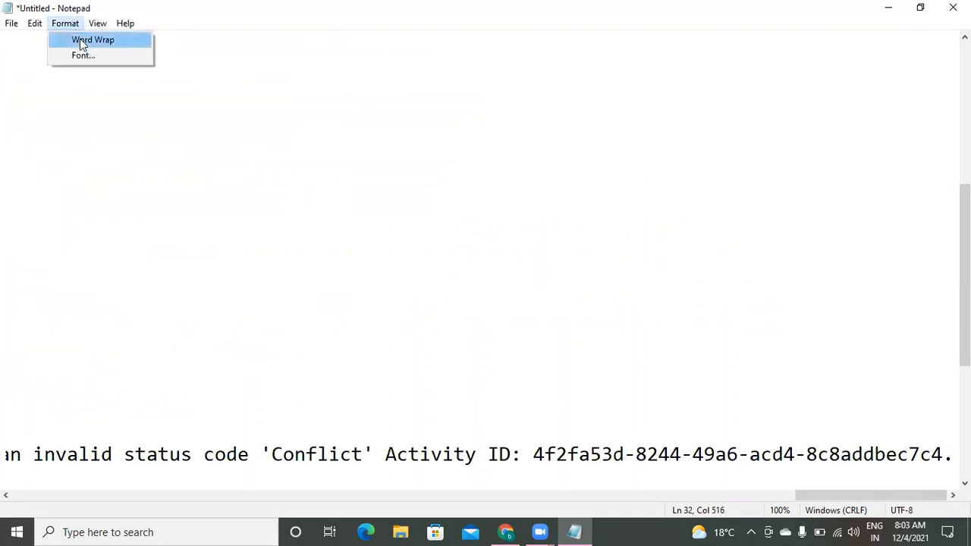
left_click(82, 40)
- Read through the pasted error message in the notes, focusing on the account features it says to disable
left_click(456, 263)
key("Down")
key("Down")
key("Down")
key("Down")
key("Down")
key("Down")
key("Down")
key("Down")
key("Down")
key("Down")
key("Down")
key("Down")
key("Down")
key("Down")
key("Down")
key("Down")
key("Down")
key("Down")
key("Down")
key("Down")
key("Down")
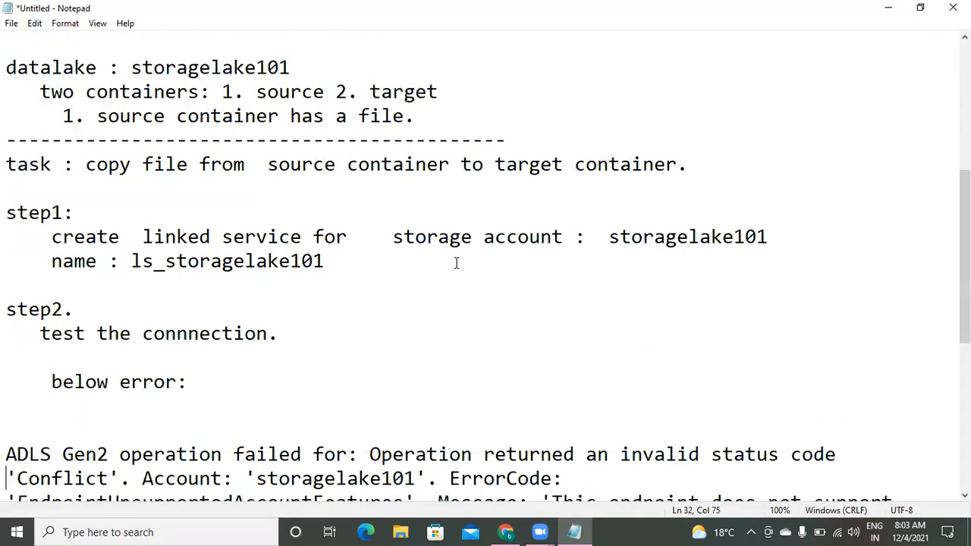
key("Down")
key("Down")
key("Down")
key("Down")
key("Down")
key("Down")
key("Down")
key("Down")
key("Down")
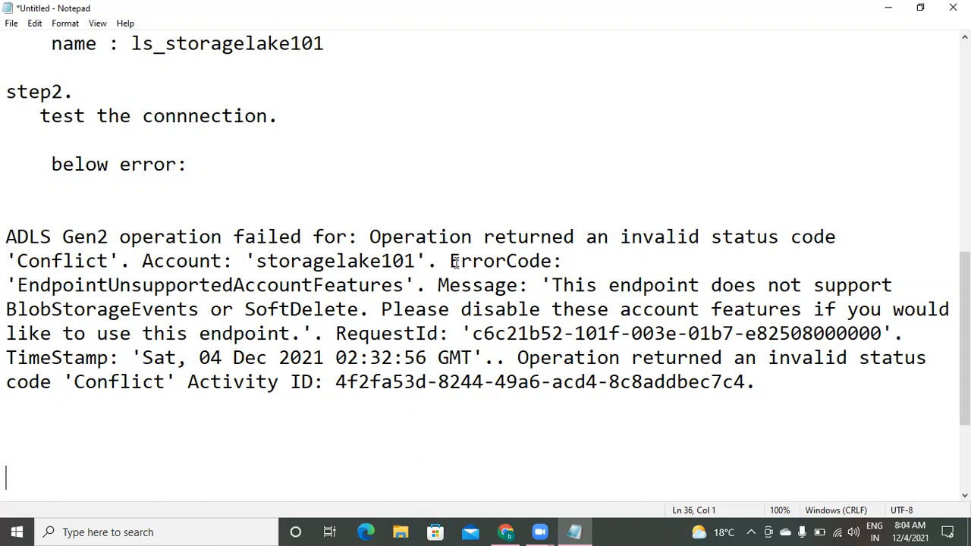
left_click_drag(255, 305, 350, 310)
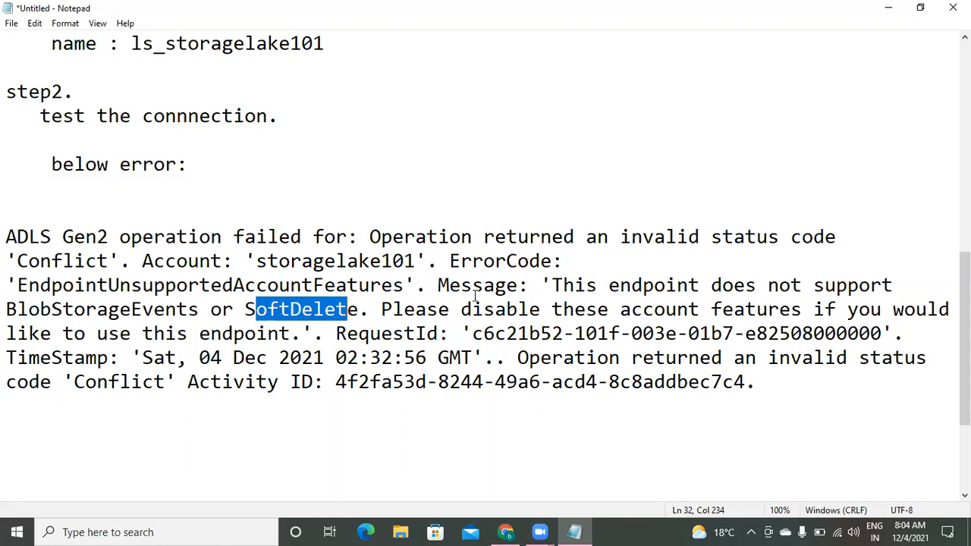
left_click(258, 304)
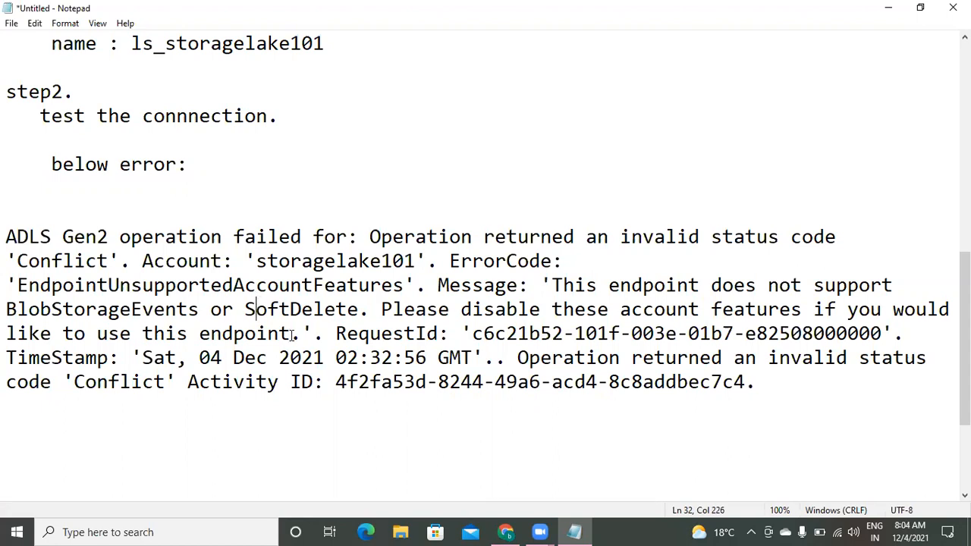
- Switch back to Data Factory in Chrome and close the error details and the ls_storagelake101 editor
left_click(505, 532)
left_click(575, 459)
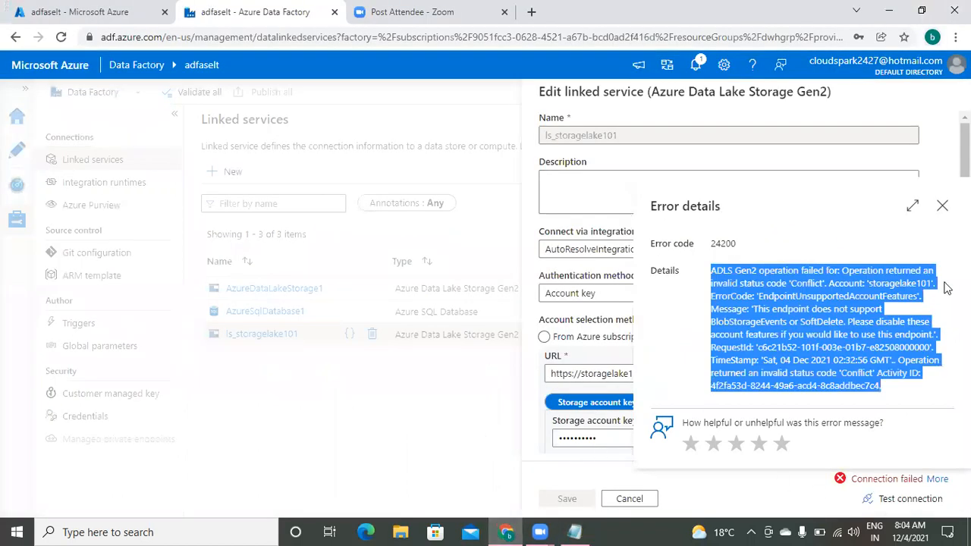
left_click(943, 210)
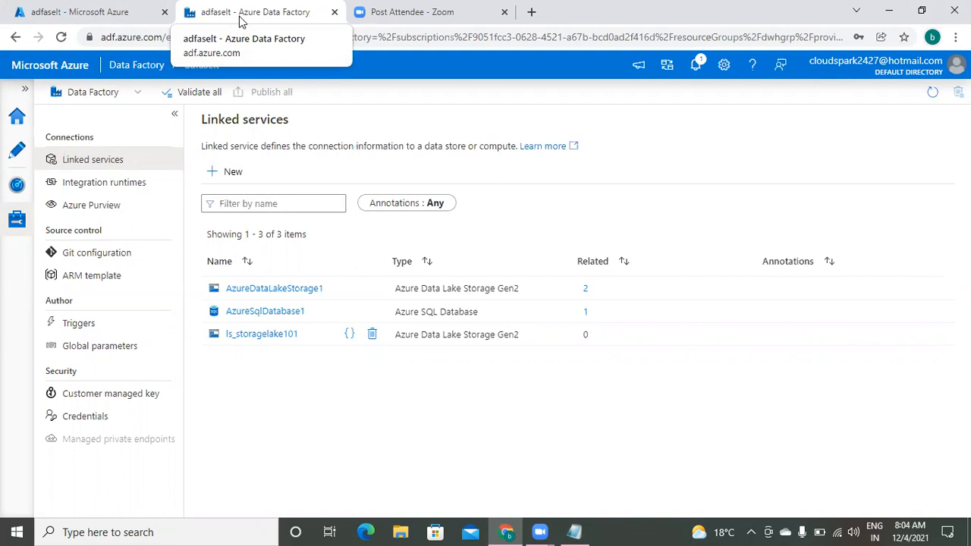
- In the Azure portal, open the storagelake101 storage account from the dwhgrp resource group and examine its Blob service properties
left_click(75, 14)
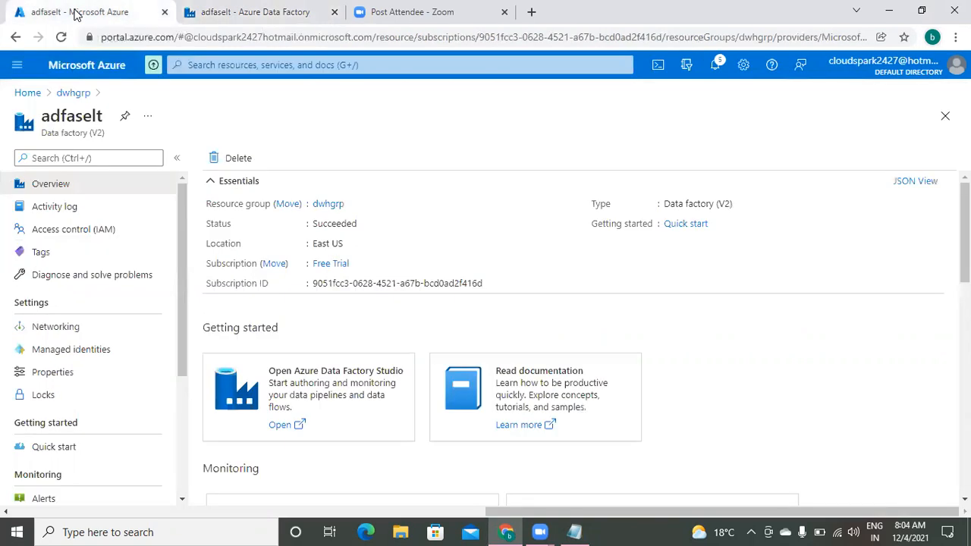
left_click(79, 95)
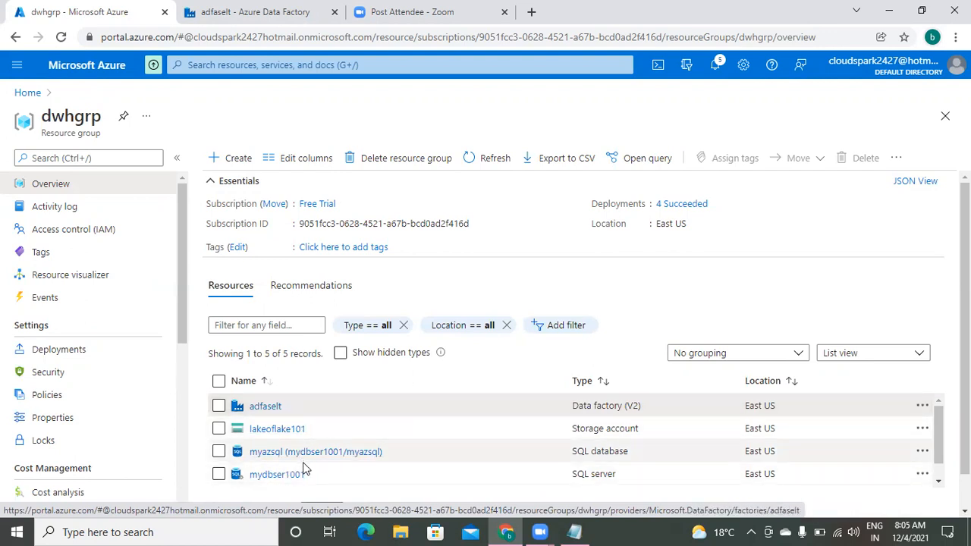
left_click(940, 482)
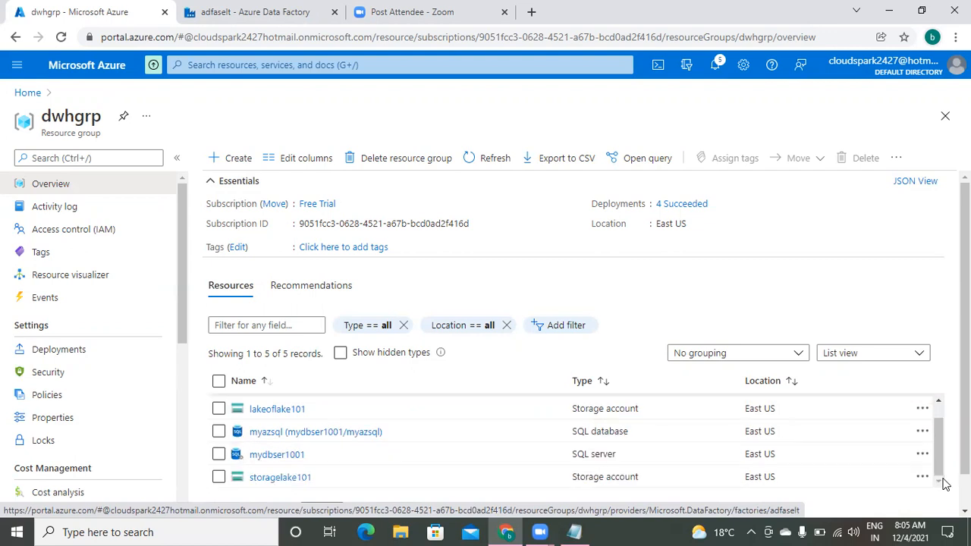
left_click(292, 481)
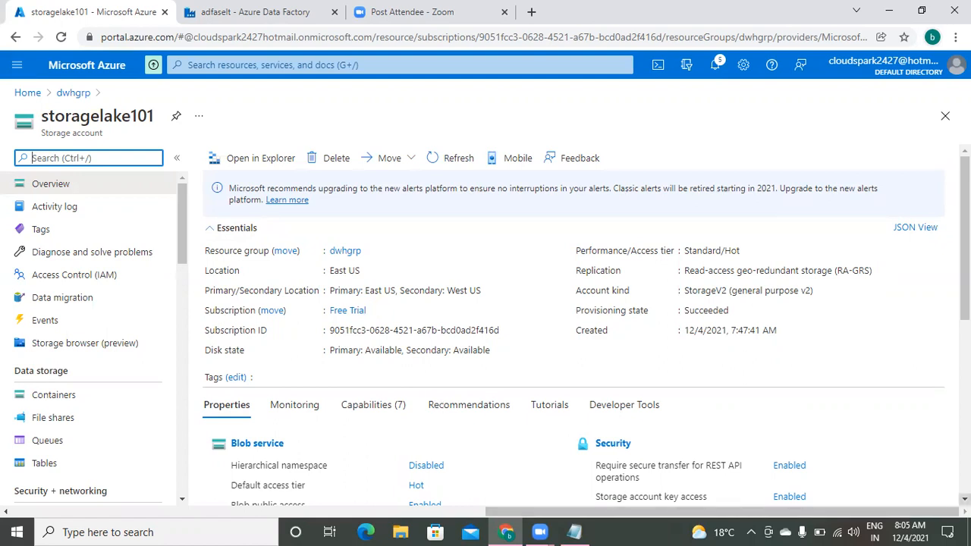
scroll(396, 481, "down", 3)
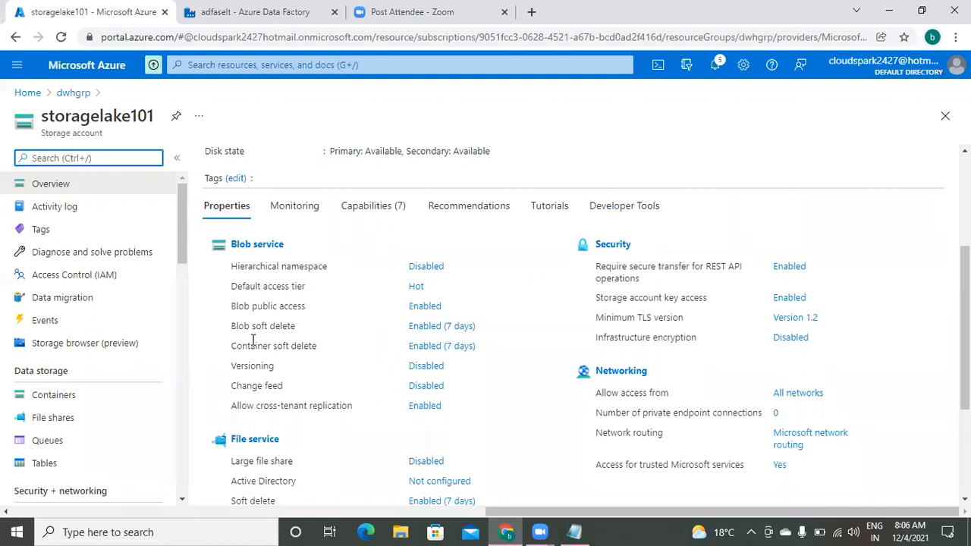
- Open storagelake101's data protection settings, disable soft delete for both blobs and containers, and save the changes
left_click(433, 335)
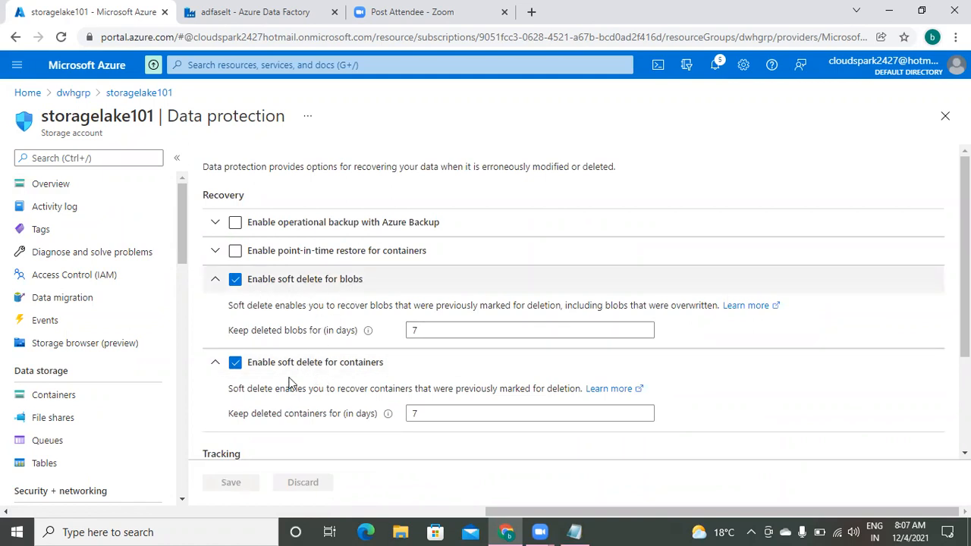
left_click(235, 279)
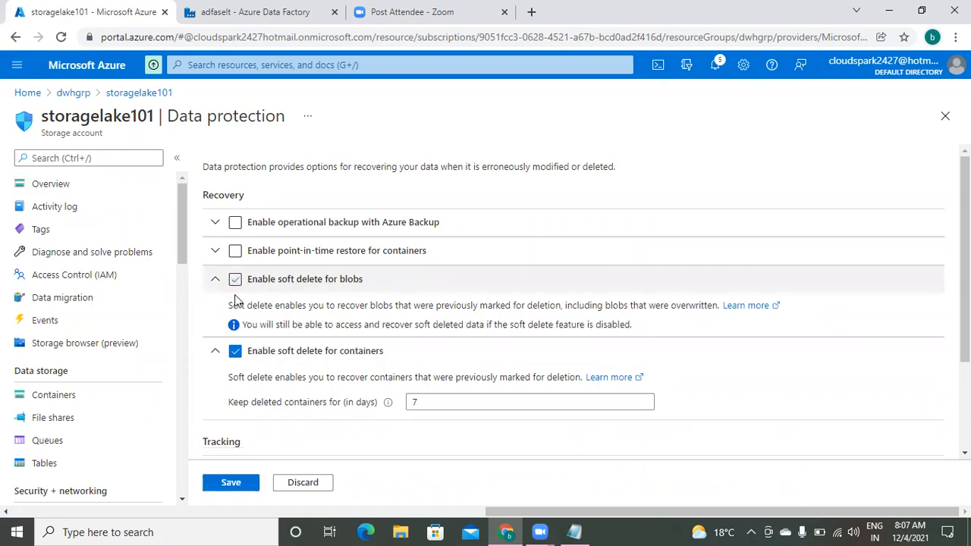
left_click(234, 351)
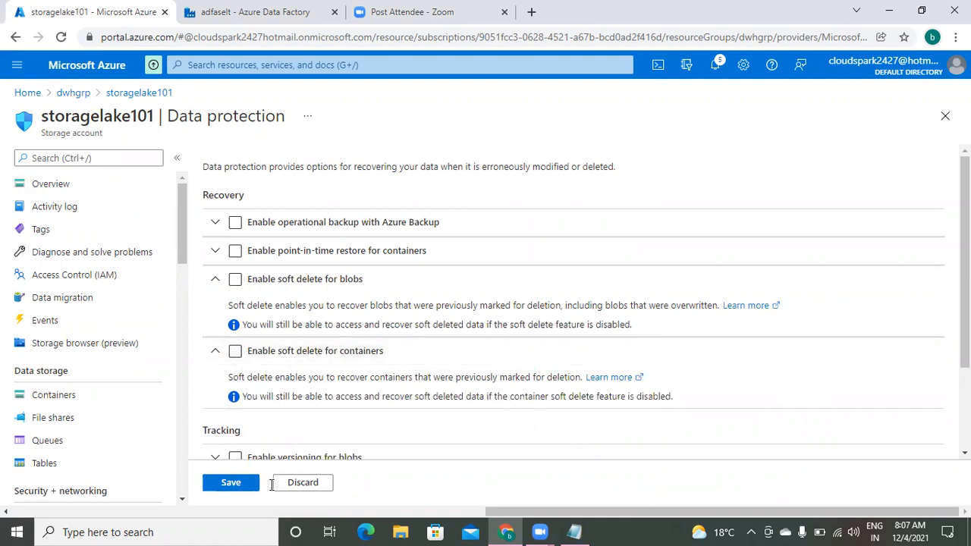
left_click(232, 483)
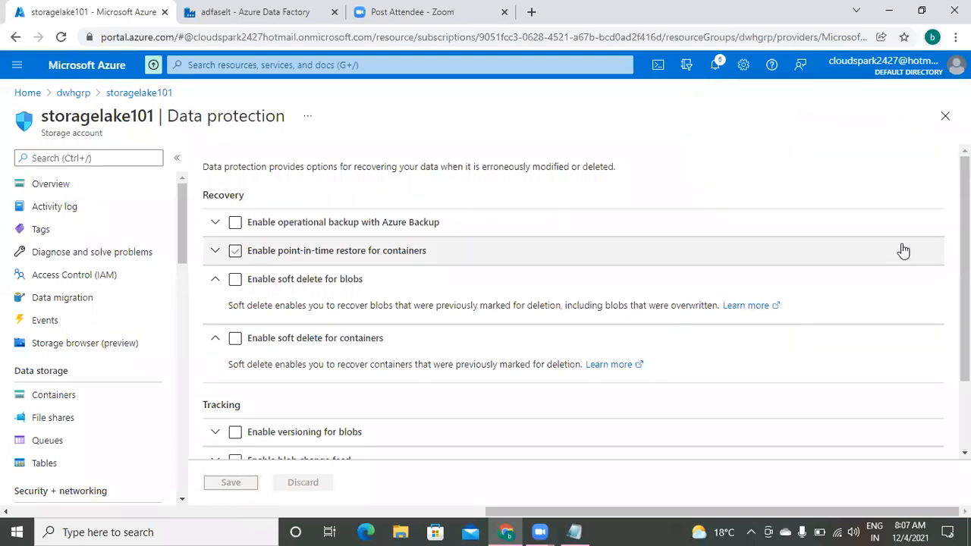
- Recheck storagelake101's Blob service properties, and test the ls_storagelake101 linked service connection again in Data Factory
left_click(126, 96)
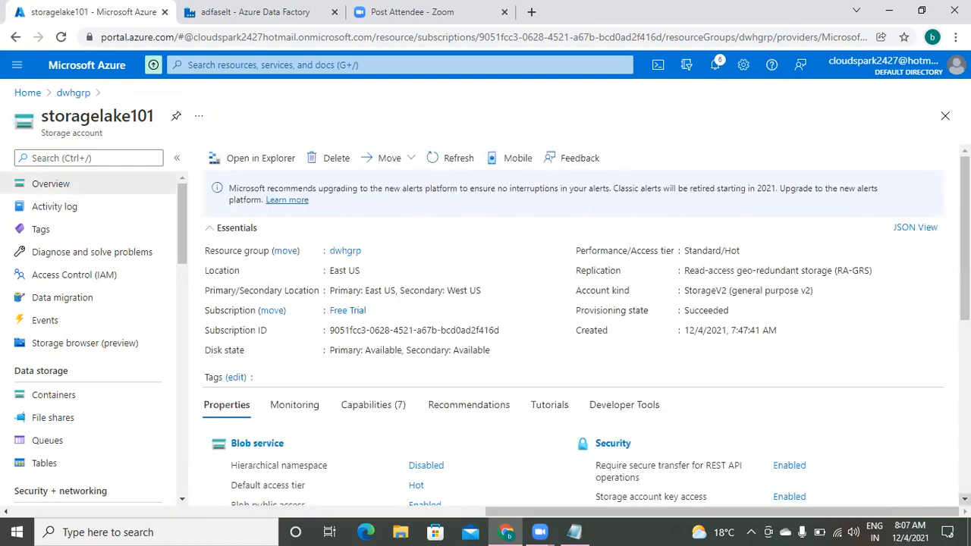
scroll(408, 415, "down", 3)
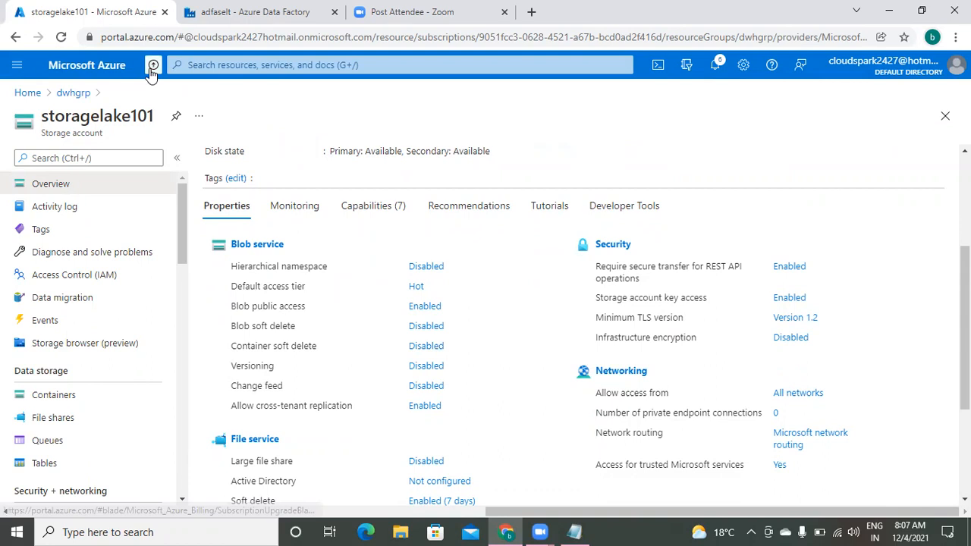
left_click(267, 13)
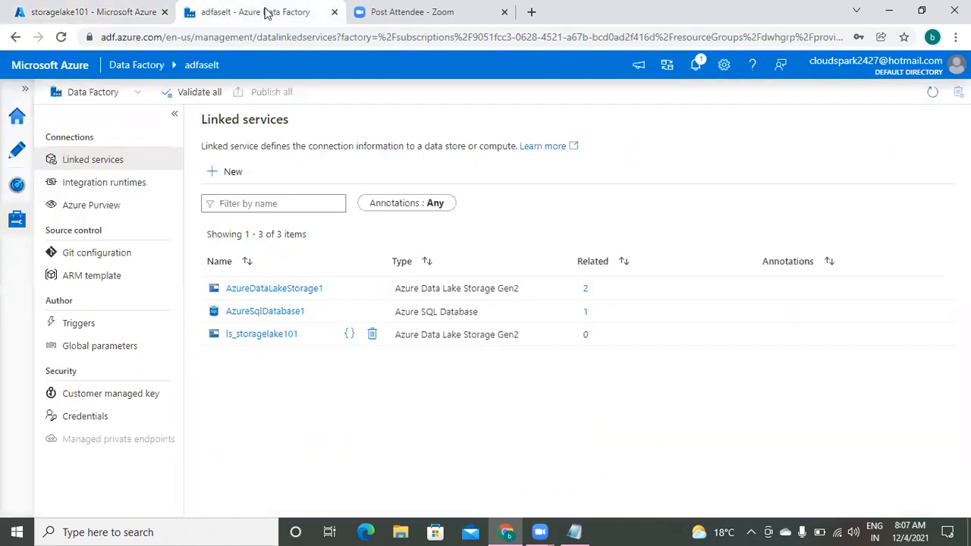
left_click(257, 336)
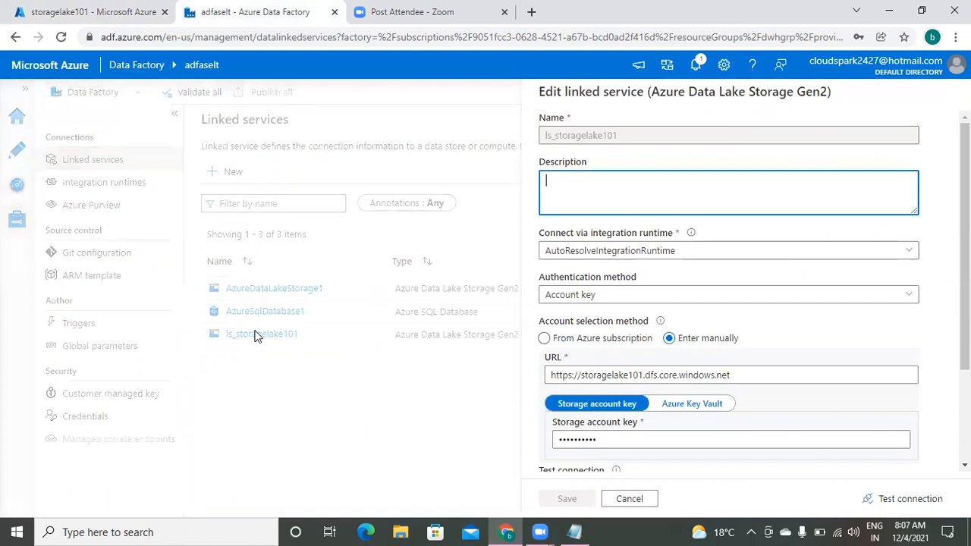
left_click(925, 501)
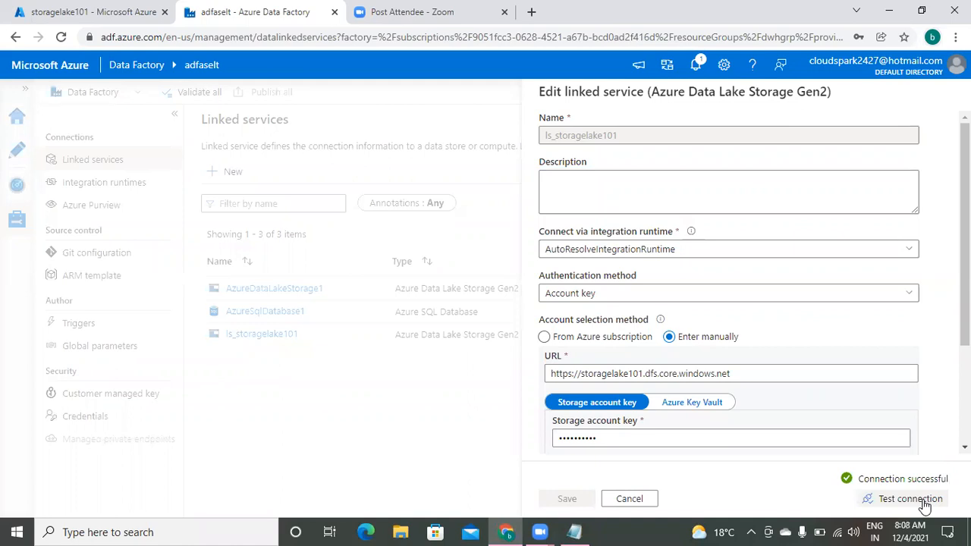
- Switch to Notepad and, below the pasted error text, add the heading "solution:" with the line "disable below two options."
left_click(571, 531)
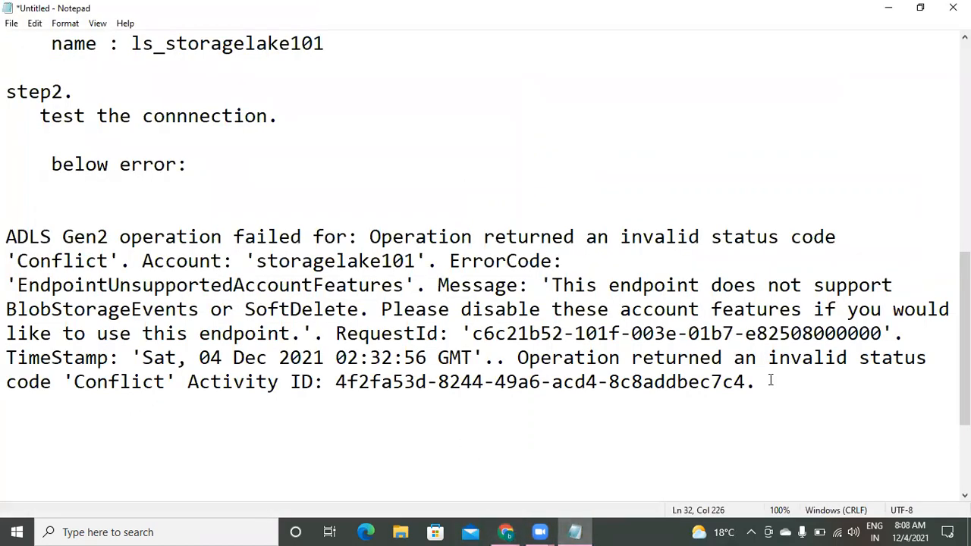
left_click(770, 379)
key("Return")
key("Return")
type("solutio")
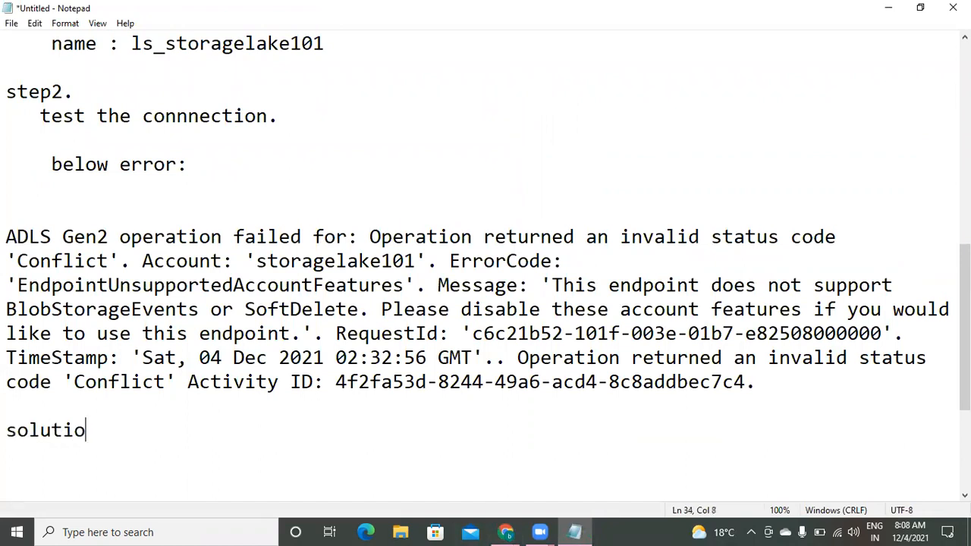
type("n:")
key("Return")
type("disable ")
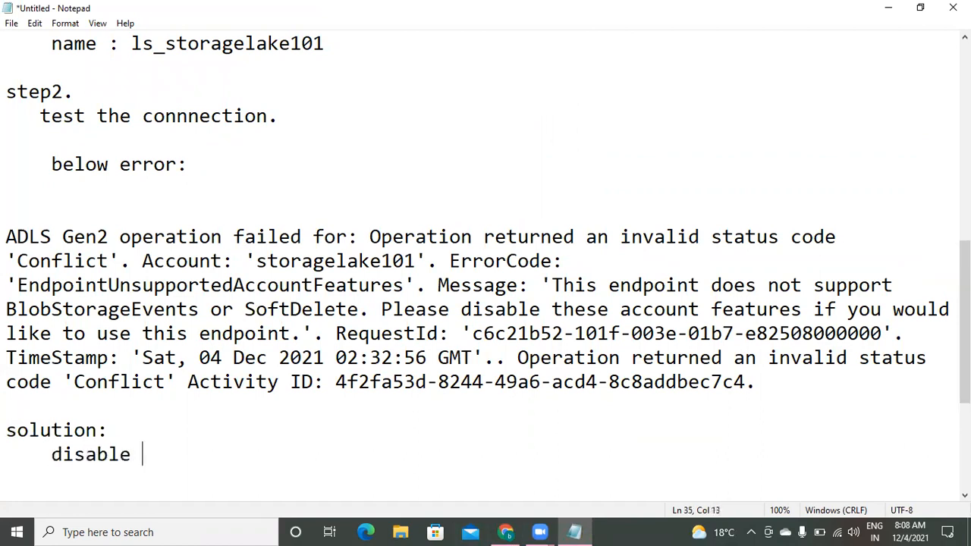
type("bewl")
key("BackSpace")
key("BackSpace")
type("low two options.")
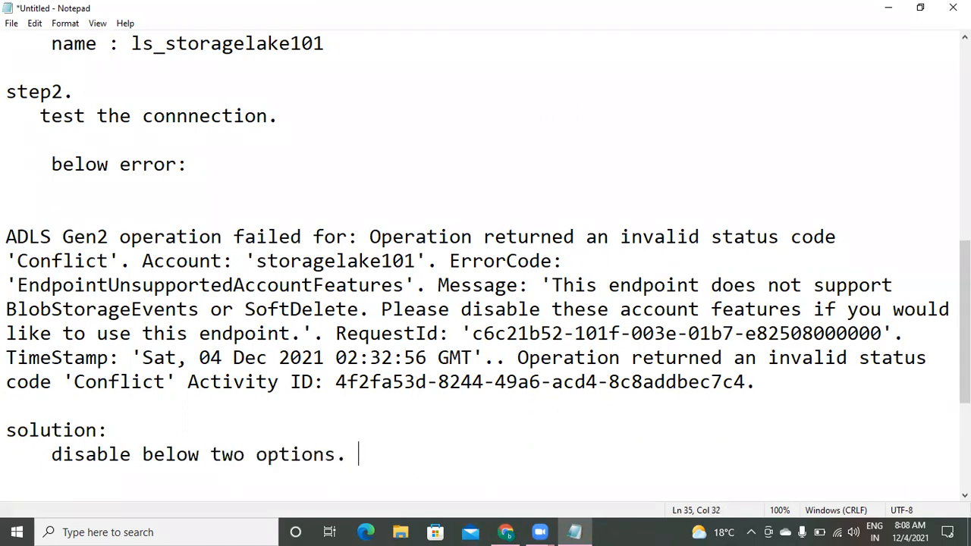
- List the two options under the solution as "i) blob soft delete" and "ii) container soft delete", followed by blank lines
key("Return")
type("i) blo")
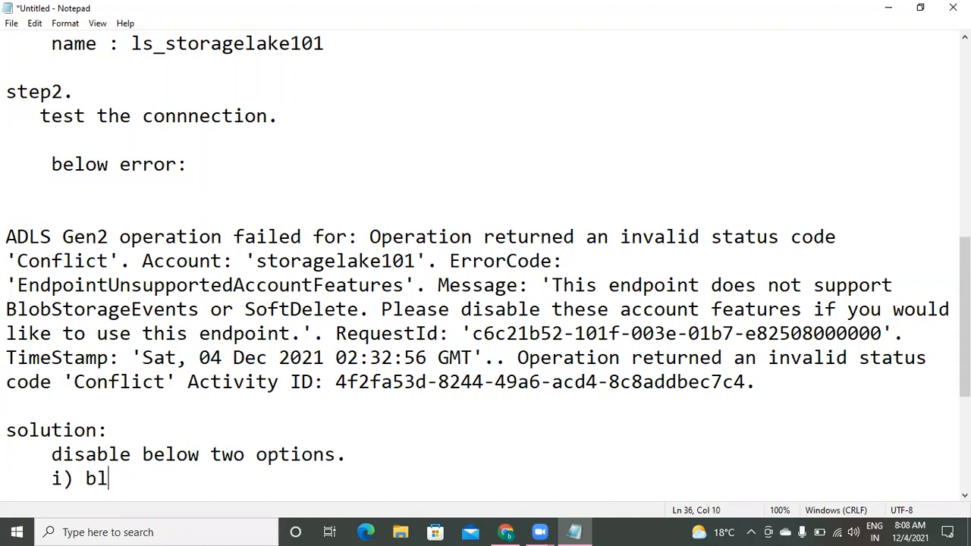
type("b soft delete")
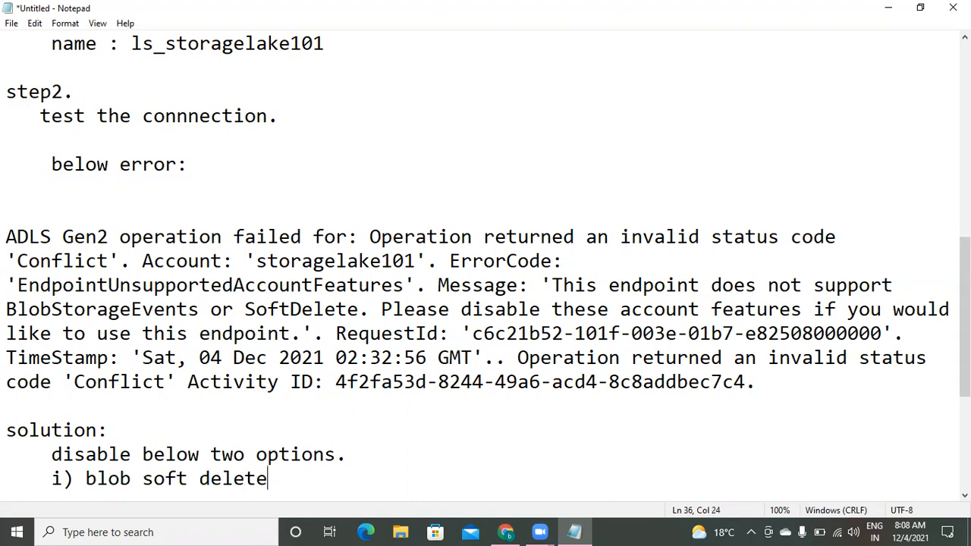
key("Return")
type("ii) s")
key("BackSpace")
type("container ")
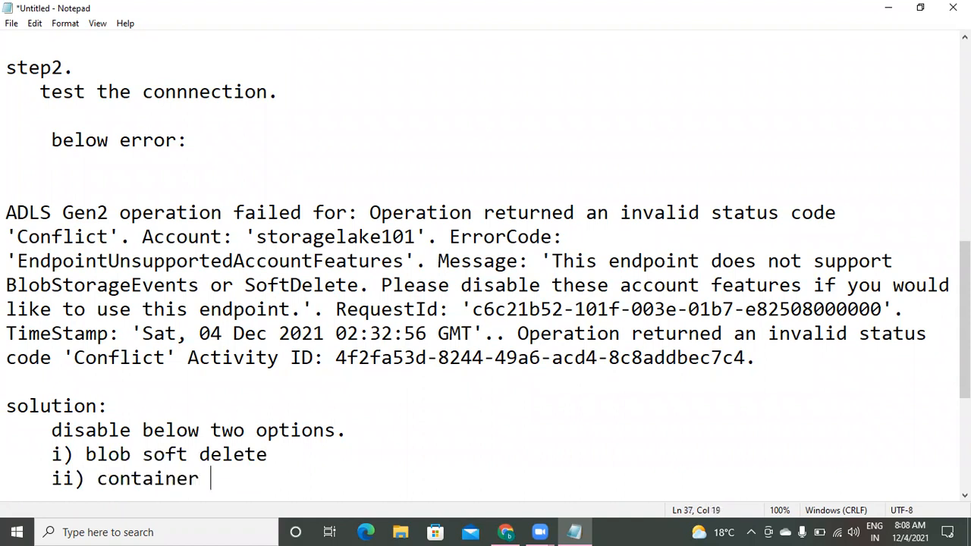
type("solft")
key("BackSpace")
type("d")
key("BackSpace")
key("BackSpace")
key("BackSpace")
type("ft delete")
key("Return")
key("Return")
key("Return")
key("Return")
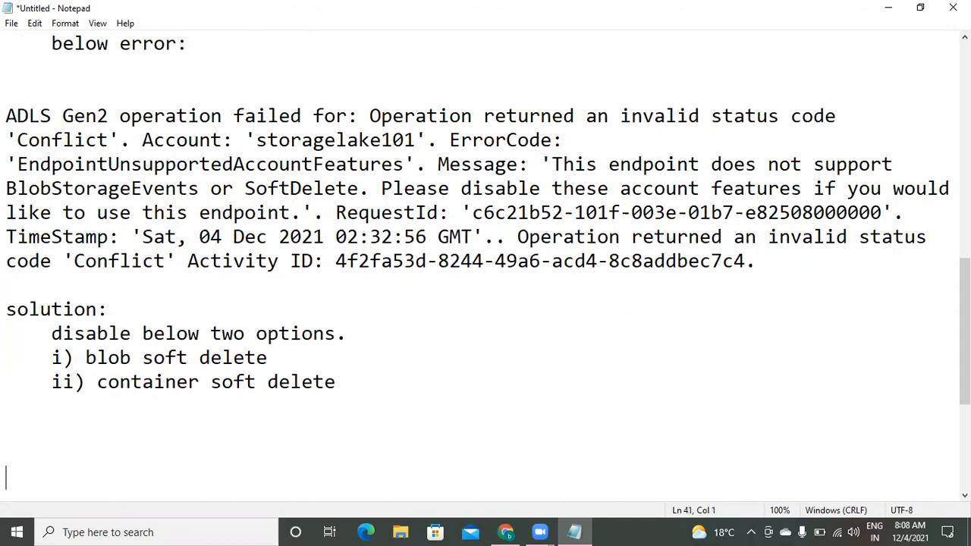
- Extend the solution line to "disable below two options for your storage account." and add blank lines after the container soft delete item
left_click(372, 334)
key("BackSpace")
key("BackSpace")
type("for your storage account.")
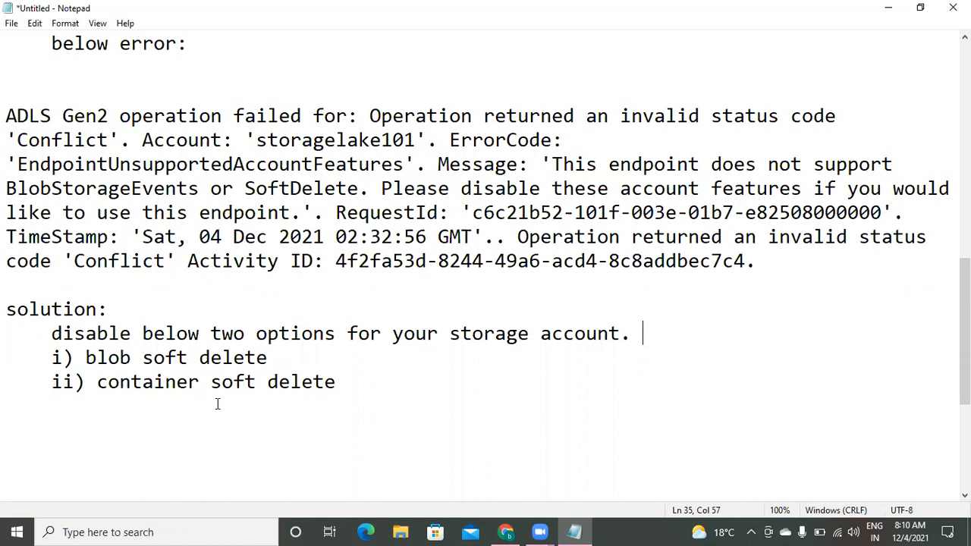
left_click(365, 377)
key("Return")
key("Return")
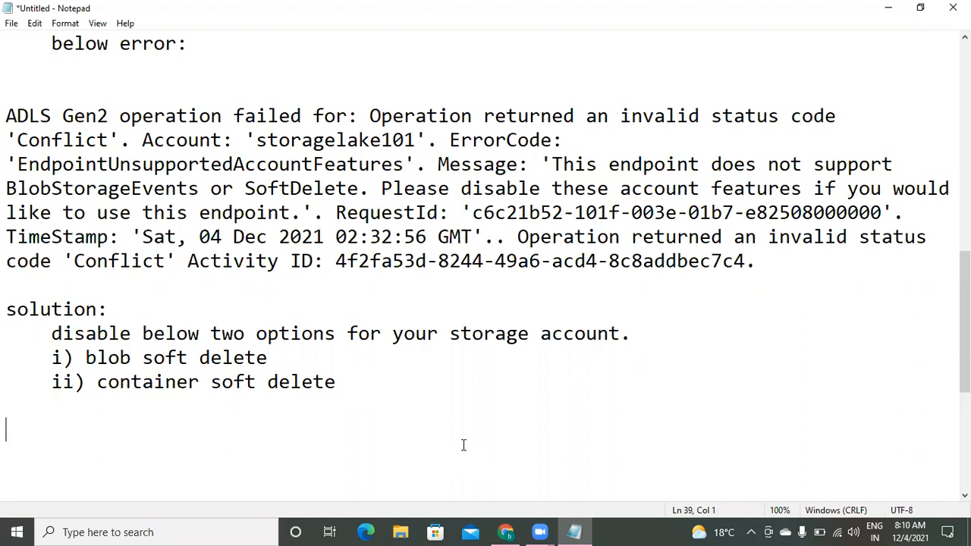
- Switch to Chrome, close the ls_storagelake101 editor in Data Factory, and open the Storage accounts list in the Azure portal
left_click(506, 531)
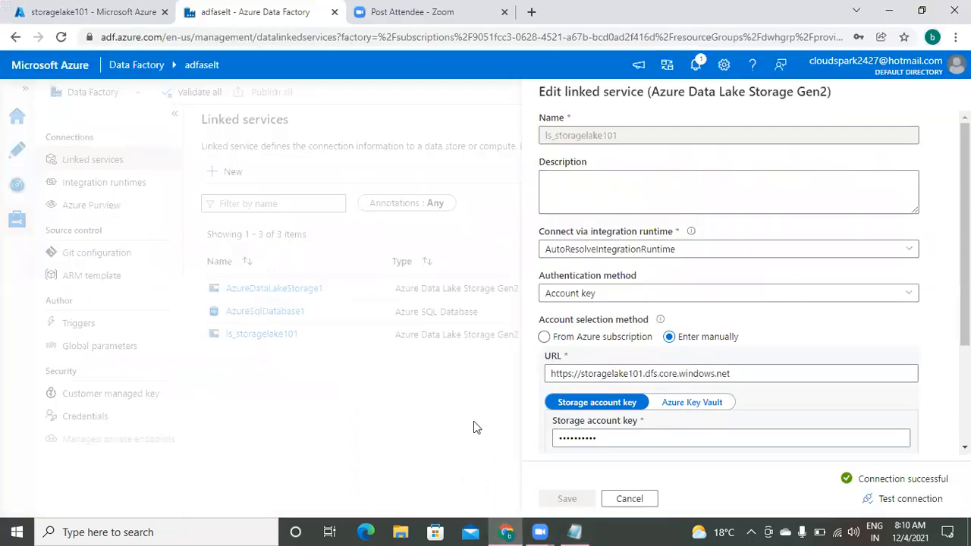
left_click(646, 502)
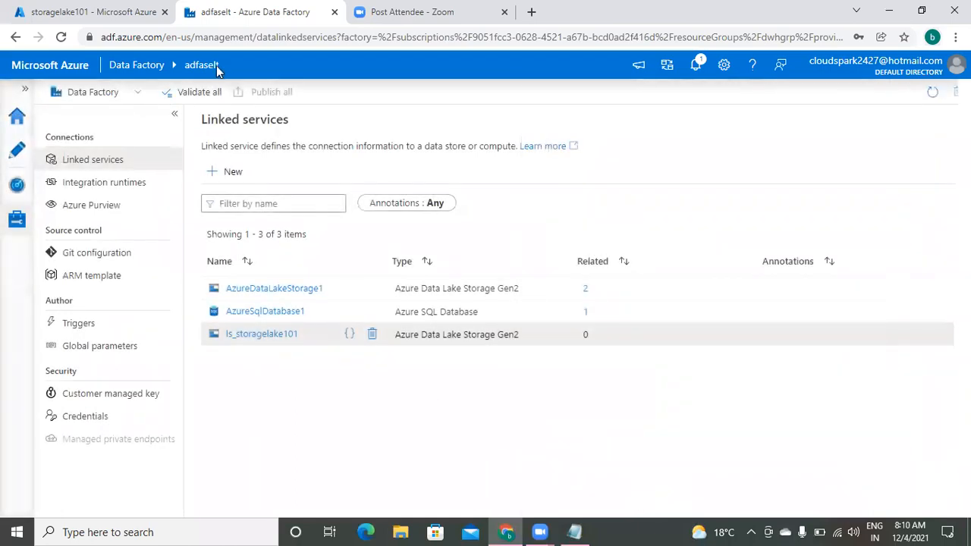
left_click(127, 16)
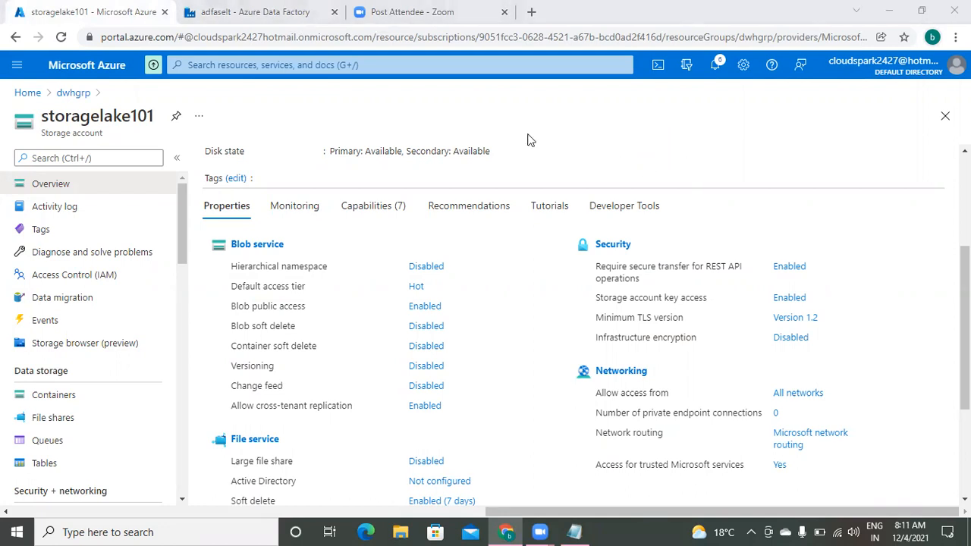
left_click(621, 143)
left_click(73, 92)
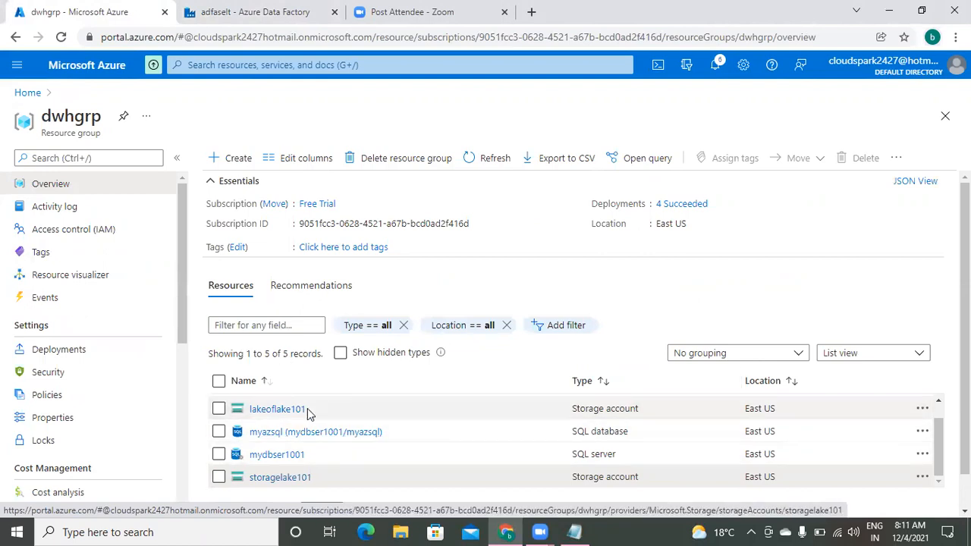
left_click(239, 67)
type("s")
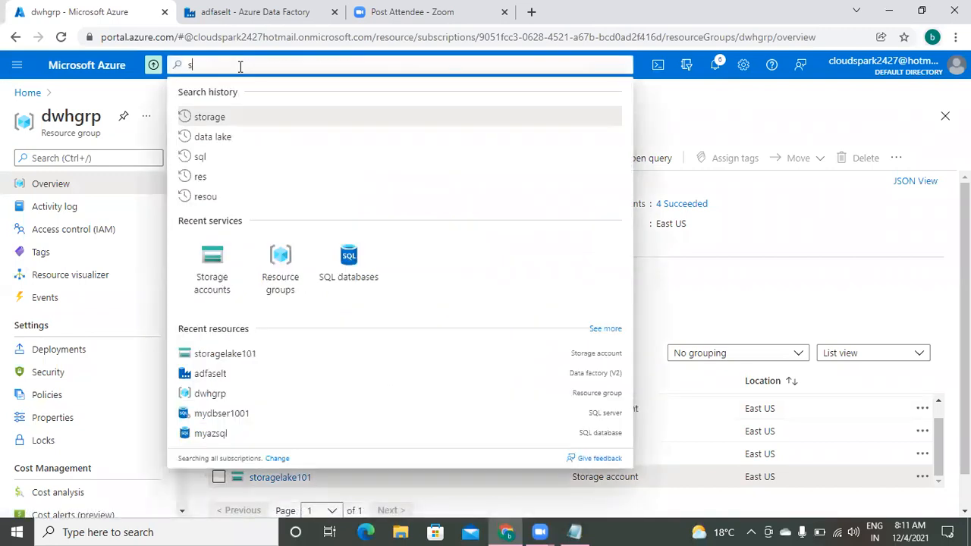
type("toage a")
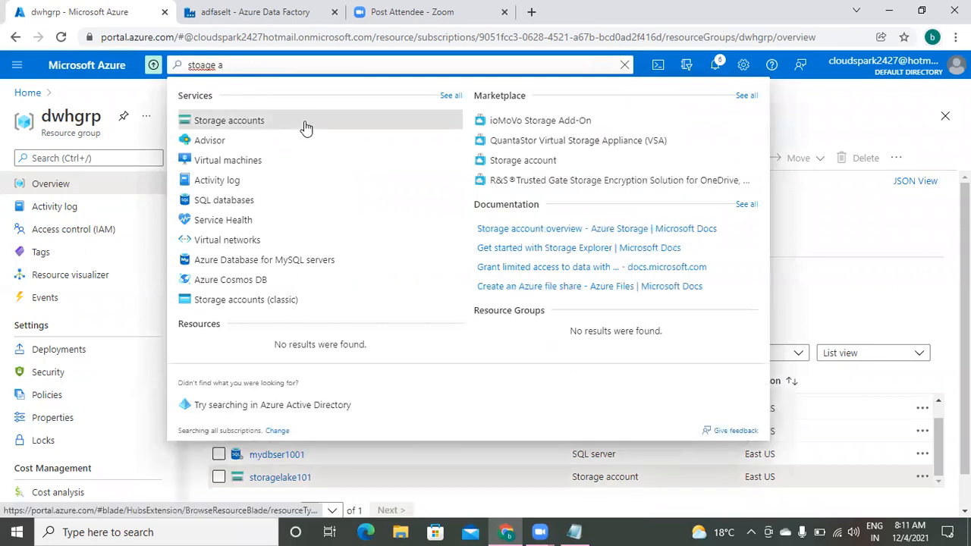
left_click(303, 122)
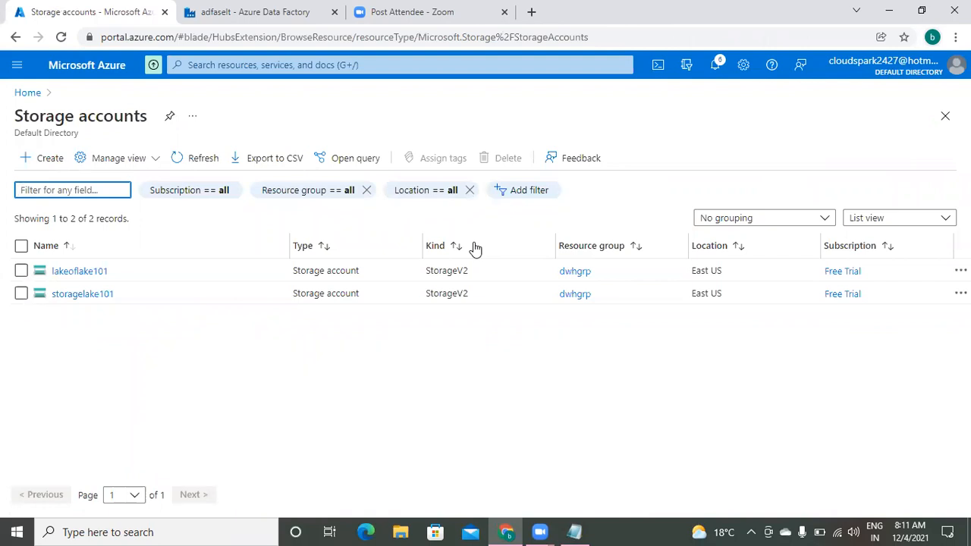
- Start creating a new storage account and name it storagelake102
left_click(43, 160)
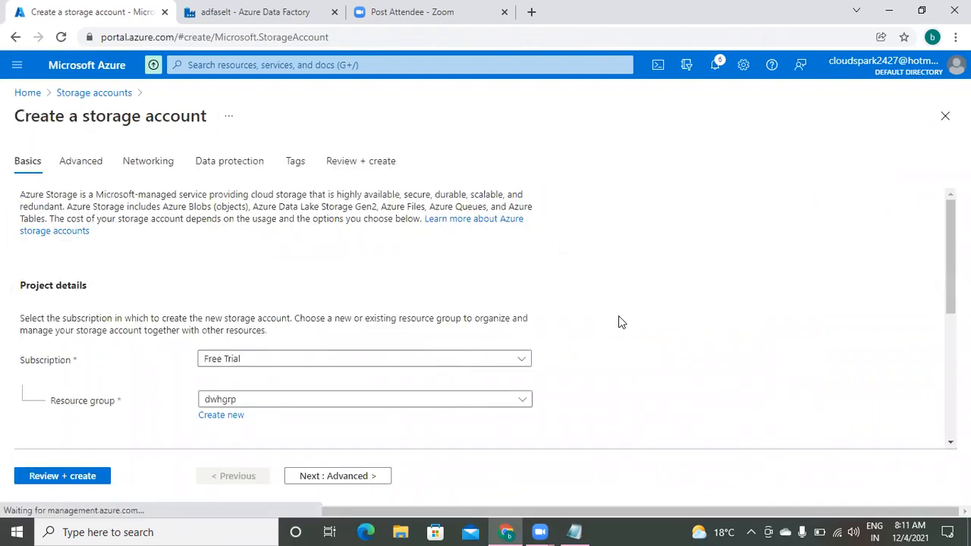
left_click_drag(951, 258, 951, 370)
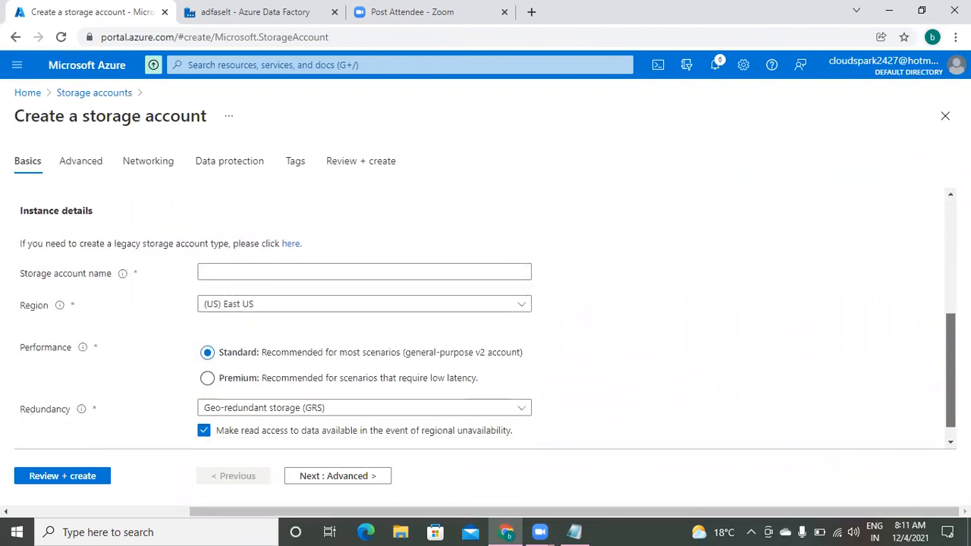
left_click(271, 281)
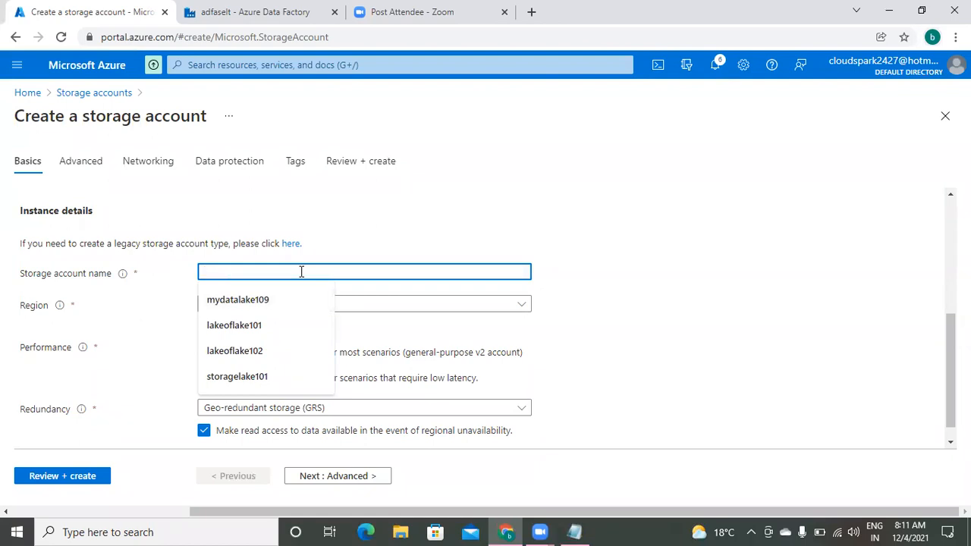
type("sto")
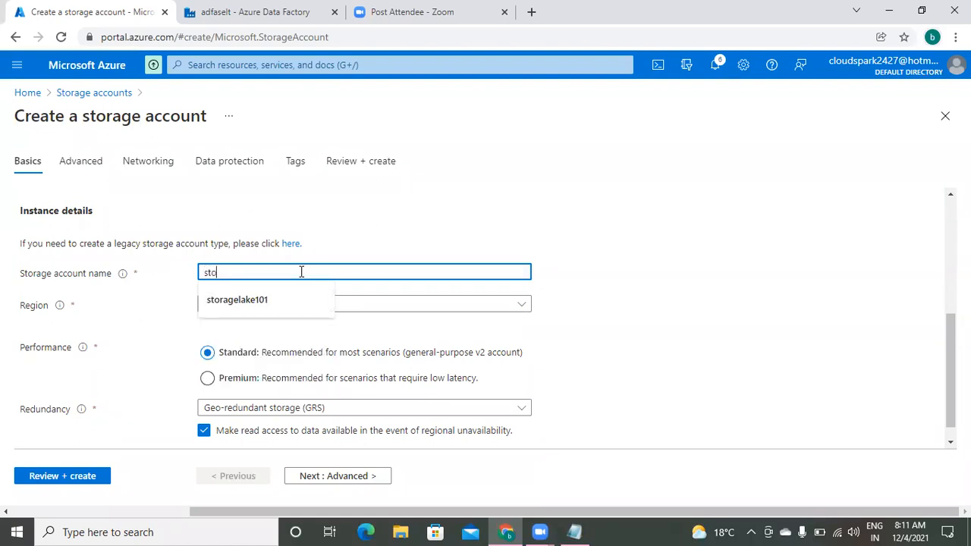
type("ragelake102")
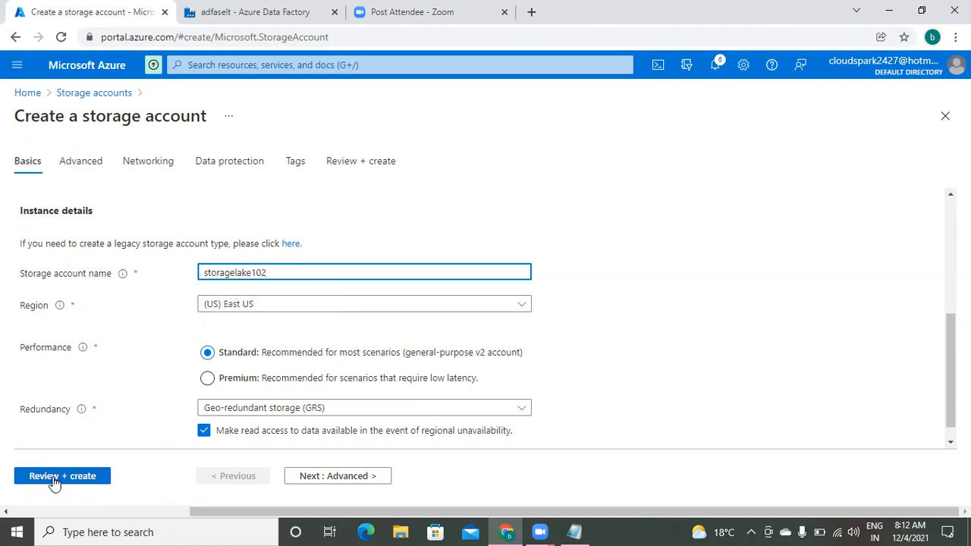
- Review the advanced and networking settings of the new account, keep their defaults, and continue to the data protection settings
left_click(331, 477)
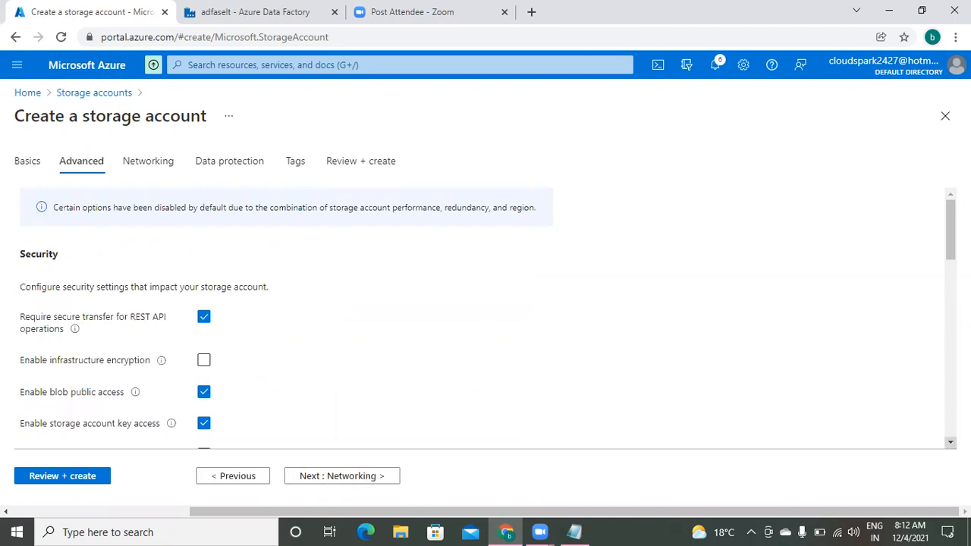
scroll(485, 319, "down", 3)
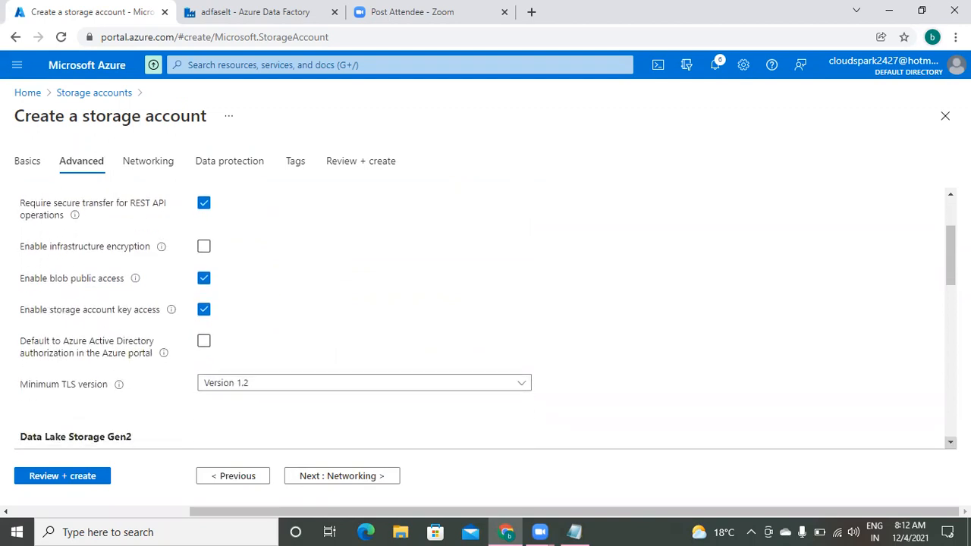
scroll(486, 318, "down", 1)
scroll(485, 318, "down", 5)
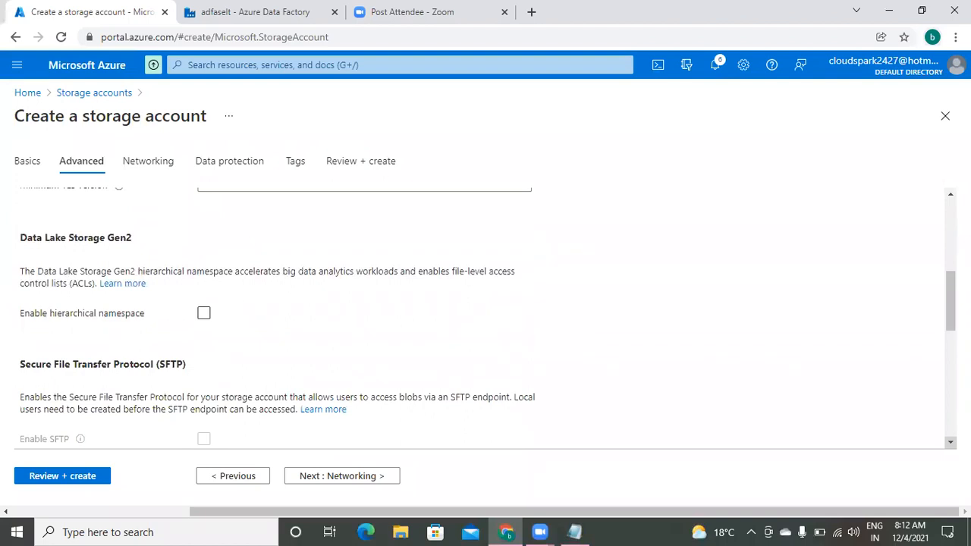
left_click(344, 478)
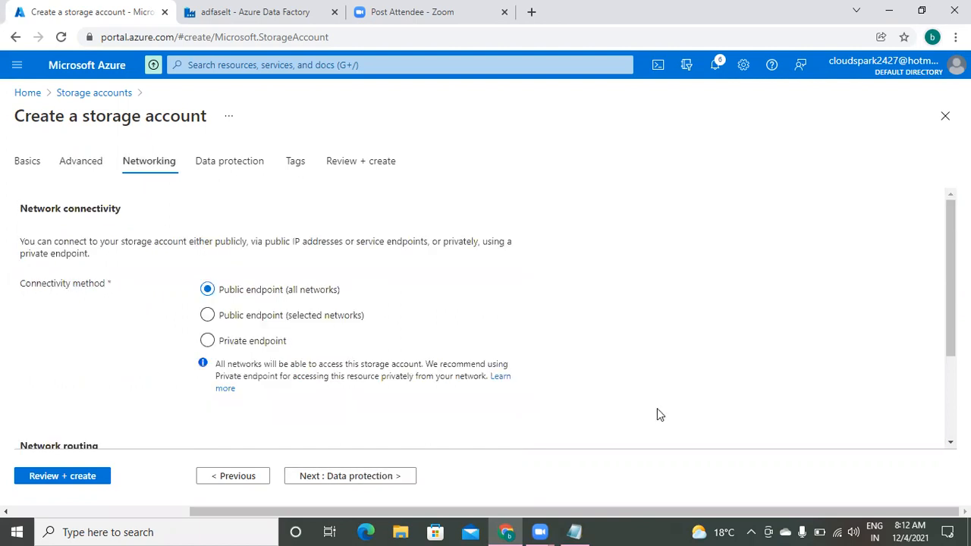
left_click(372, 478)
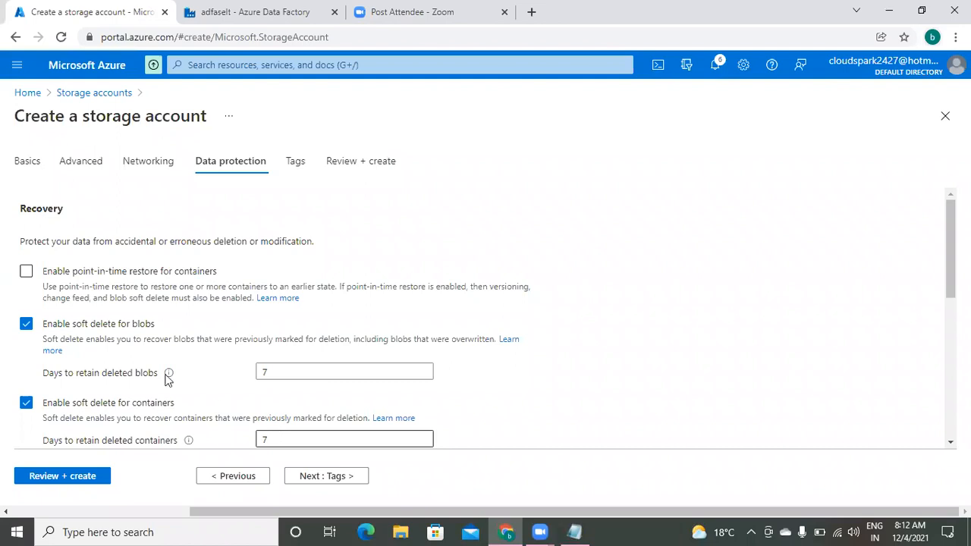
- Disable soft delete for blobs, containers and file shares, and create the storagelake102 account
left_click(26, 326)
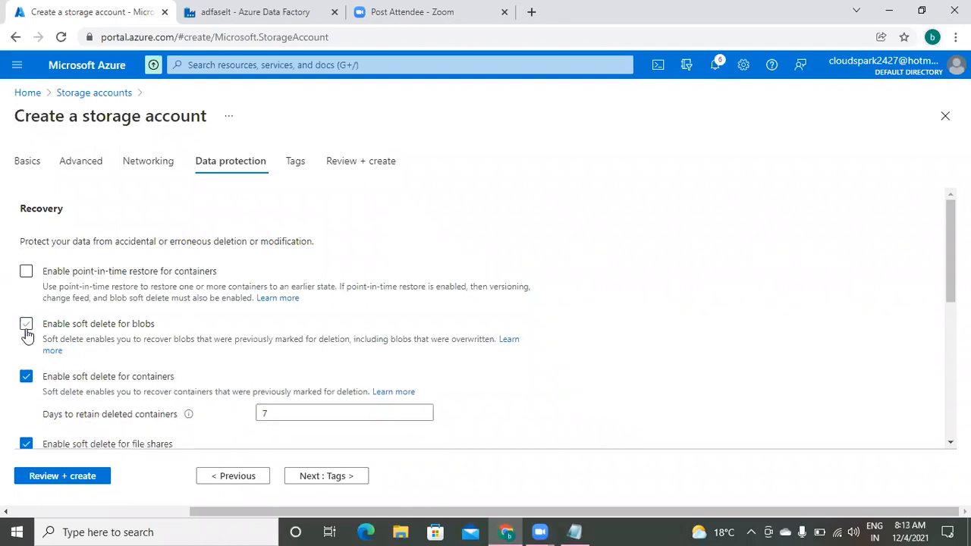
left_click(26, 378)
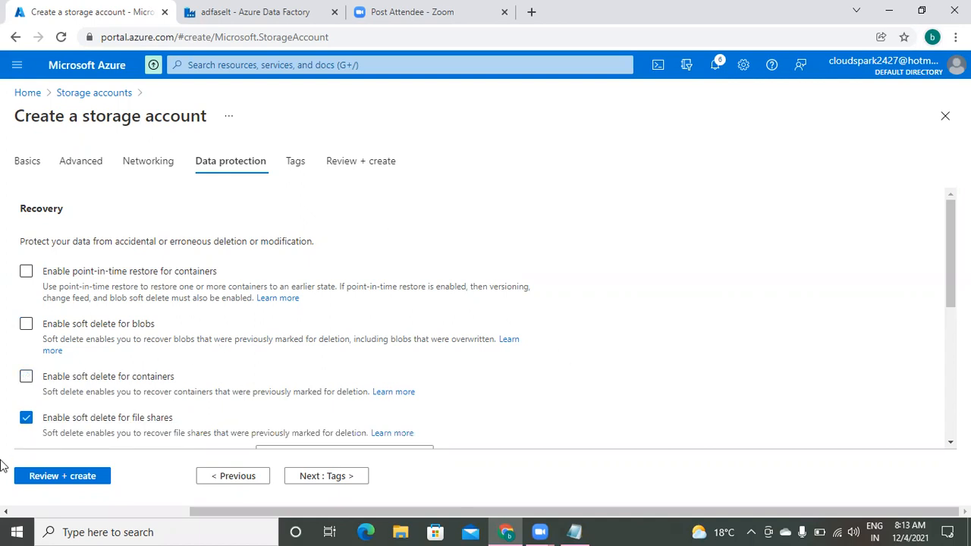
left_click(26, 421)
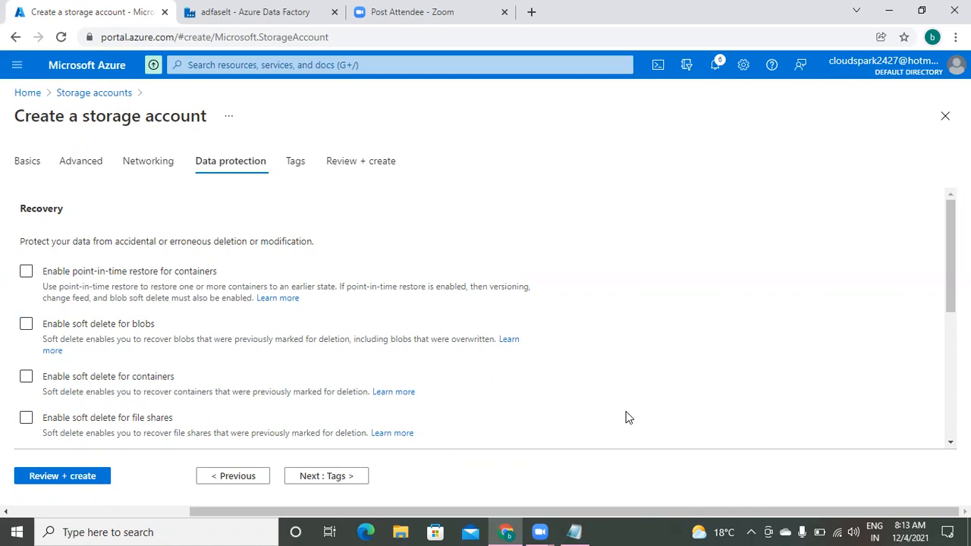
left_click(73, 476)
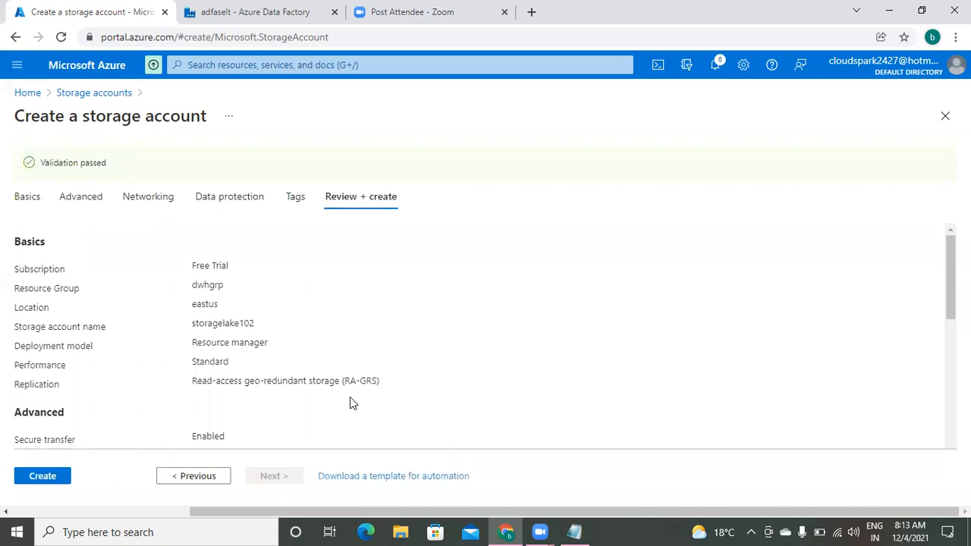
left_click(34, 477)
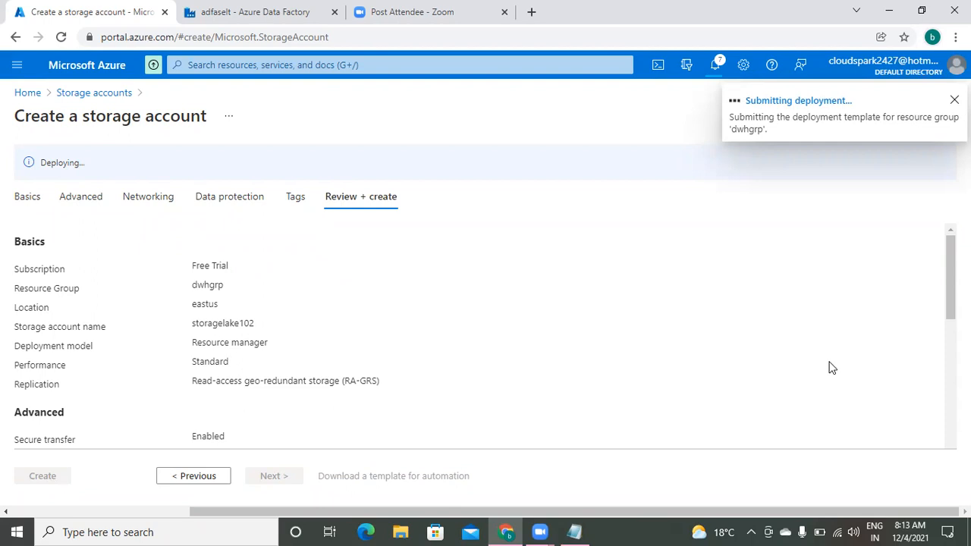
- Check the Data Factory linked services list, and review the notes in Notepad from the task description through the error solution
left_click(258, 12)
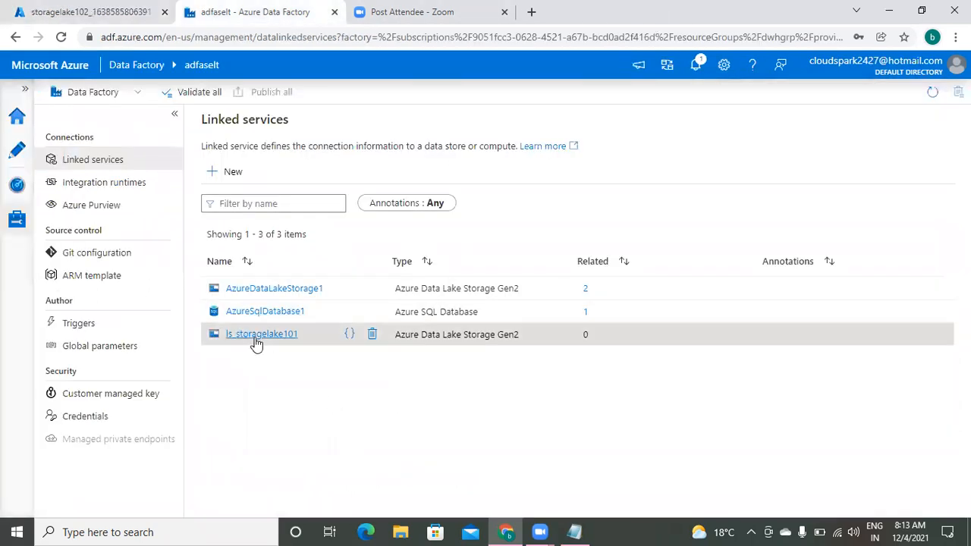
left_click(575, 531)
key("Up")
key("Up")
key("Up")
key("Up")
key("Up")
key("Up")
key("Up")
key("Up")
key("Up")
key("Up")
key("Up")
key("Up")
key("Up")
key("Up")
key("Up")
key("Up")
key("Up")
key("Up")
key("Up")
key("Up")
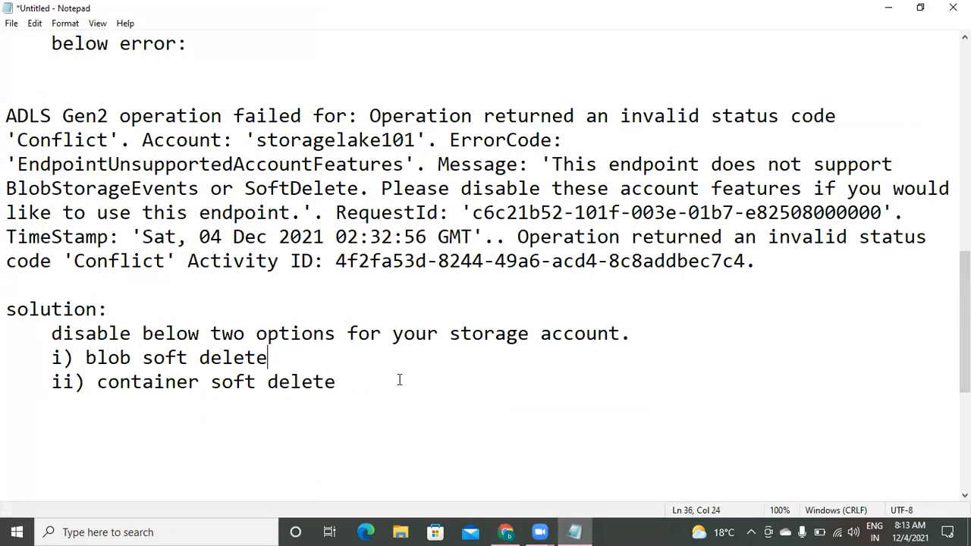
key("Up")
key("Up")
key("Down")
key("Down")
key("Down")
key("Down")
key("Down")
key("Down")
key("Down")
key("Down")
key("Down")
key("Down")
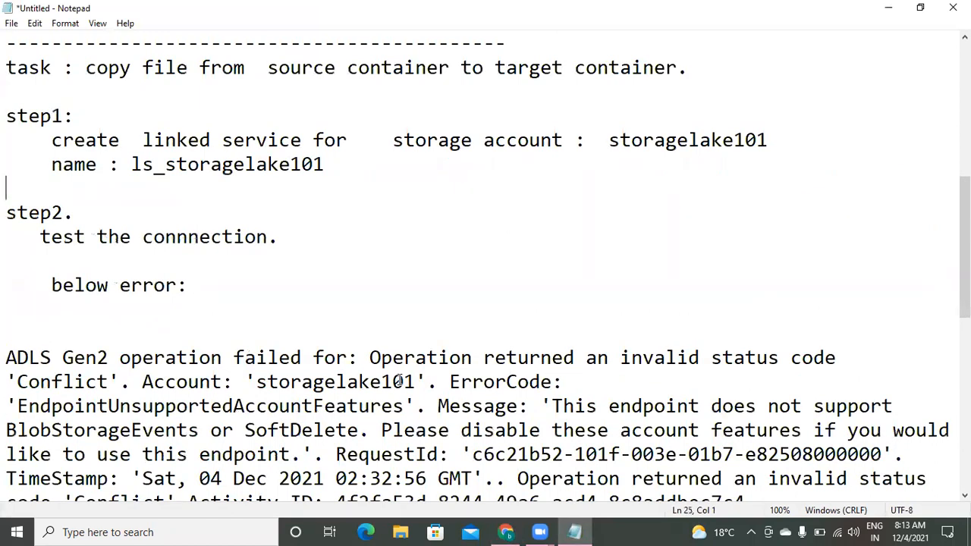
- Add a dashed separator line below the soft-delete solution at the end of the notes
key("Up")
key("Up")
key("Up")
key("Up")
key("Up")
key("Up")
key("Down")
key("Down")
key("Up")
key("Up")
key("Down")
key("Down")
key("Down")
key("Down")
key("Down")
key("Down")
key("Down")
key("Down")
key("Down")
key("Down")
key("Down")
key("Down")
key("Down")
key("Down")
key("Down")
key("Down")
key("Down")
key("Down")
key("Down")
key("Down")
key("Down")
key("Down")
key("Down")
key("Down")
key("Down")
key("Down")
key("Down")
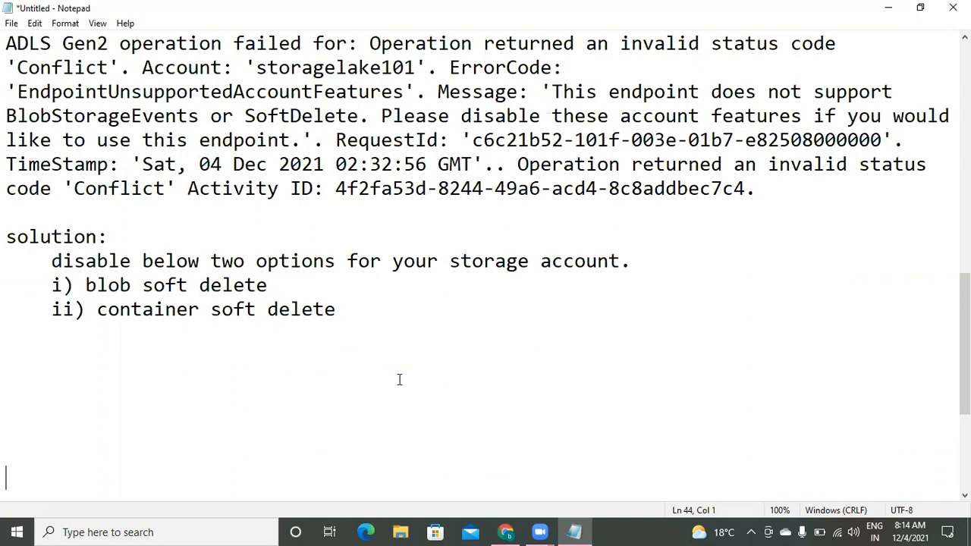
key("Up")
key("Up")
key("Up")
key("Up")
key("Up")
type("-----------------------------")
- Review the notes from the step1 linked service entry down to the solution and its separator line
key("Up")
key("Up")
key("Up")
key("Up")
key("Up")
key("Up")
key("Up")
key("Up")
key("Up")
key("Up")
key("Up")
key("Up")
key("Up")
key("Up")
key("Up")
key("Up")
key("Up")
key("Up")
key("Up")
key("Up")
key("Down")
key("Down")
key("Down")
key("Down")
key("Down")
key("Down")
key("Down")
key("Down")
key("Down")
key("Down")
key("Down")
key("Down")
key("Down")
key("Down")
key("Down")
key("Down")
key("Down")
key("Down")
key("Down")
key("Down")
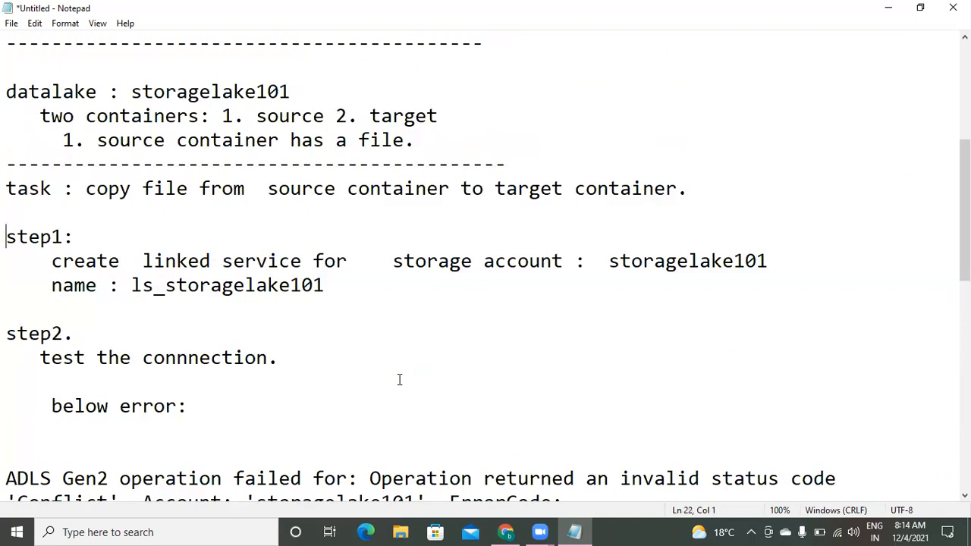
- Write the line "step3. create data set for souce file." below the separator
type("step3. create dat")
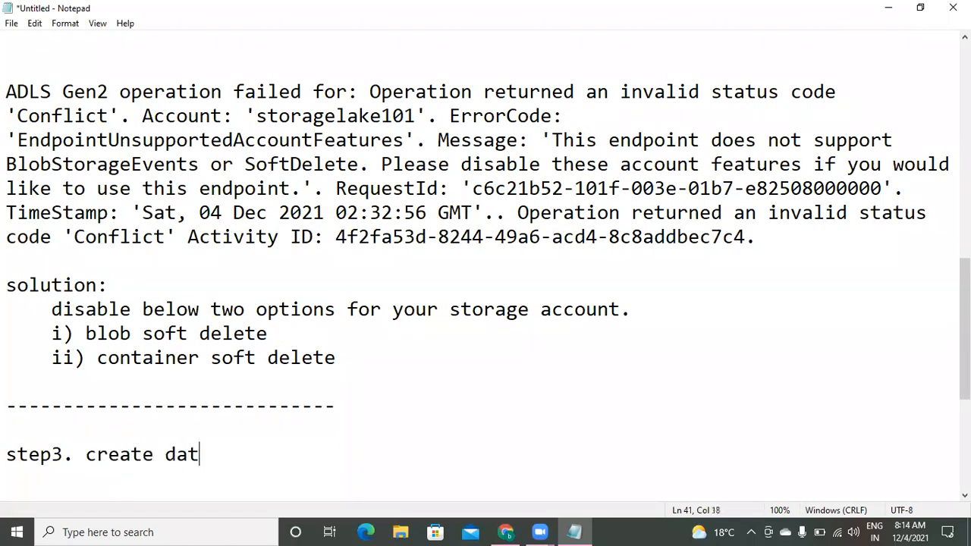
type("a set for ")
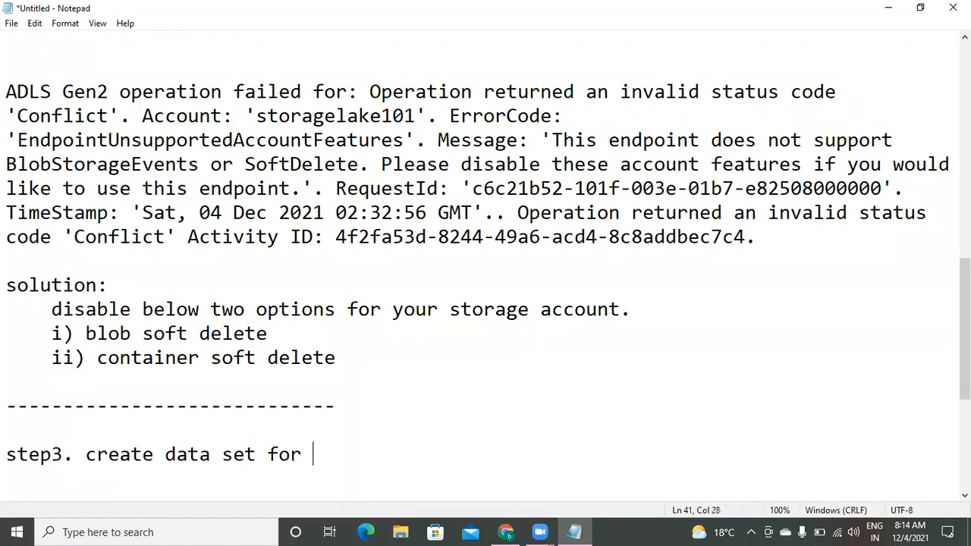
type("souce file")
type(".")
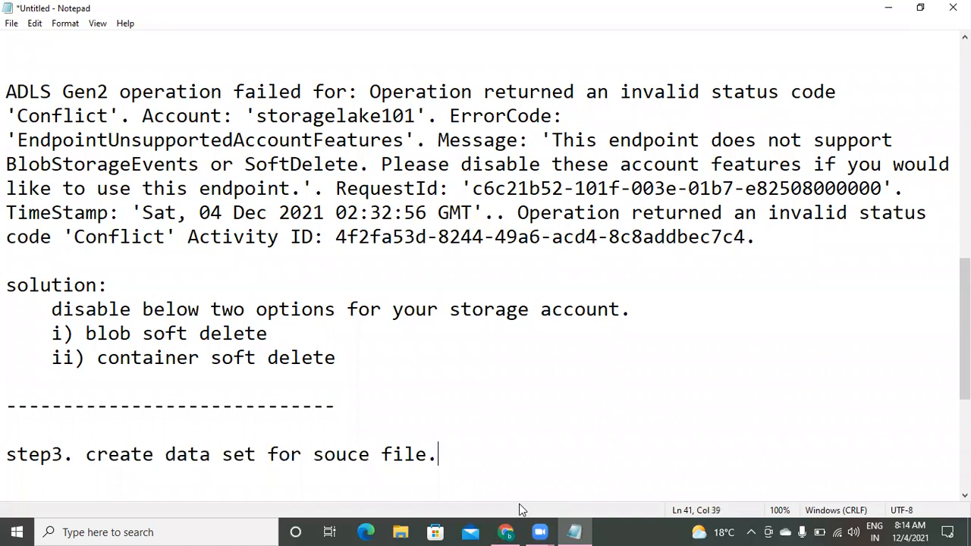
- Switch to Azure Data Factory in Chrome, open the authoring section and check the existing datasets
left_click(506, 532)
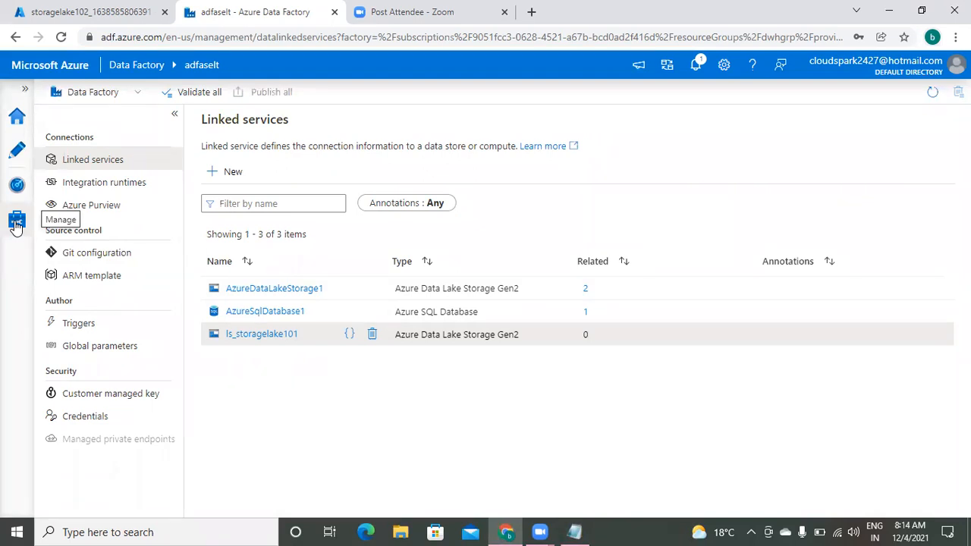
left_click(16, 160)
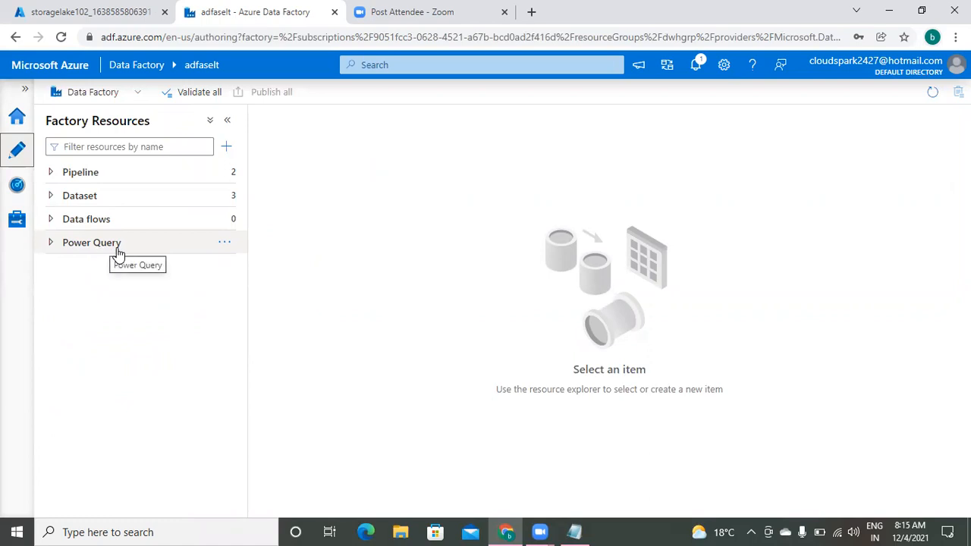
left_click(50, 199)
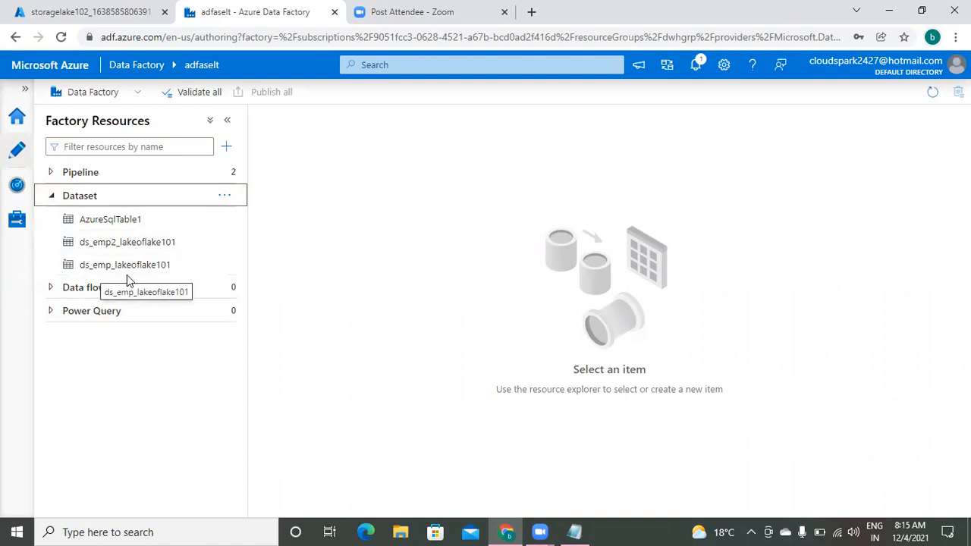
left_click(374, 206)
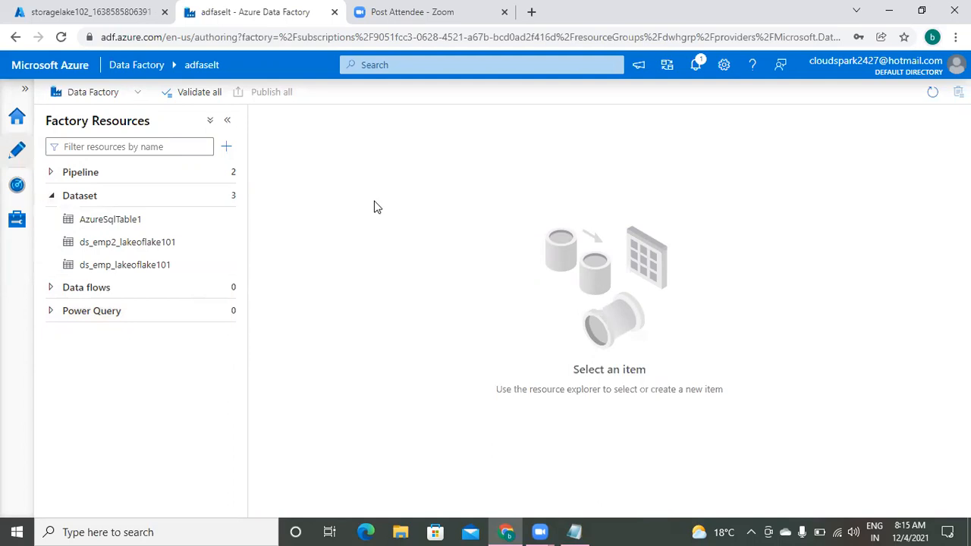
left_click(144, 196)
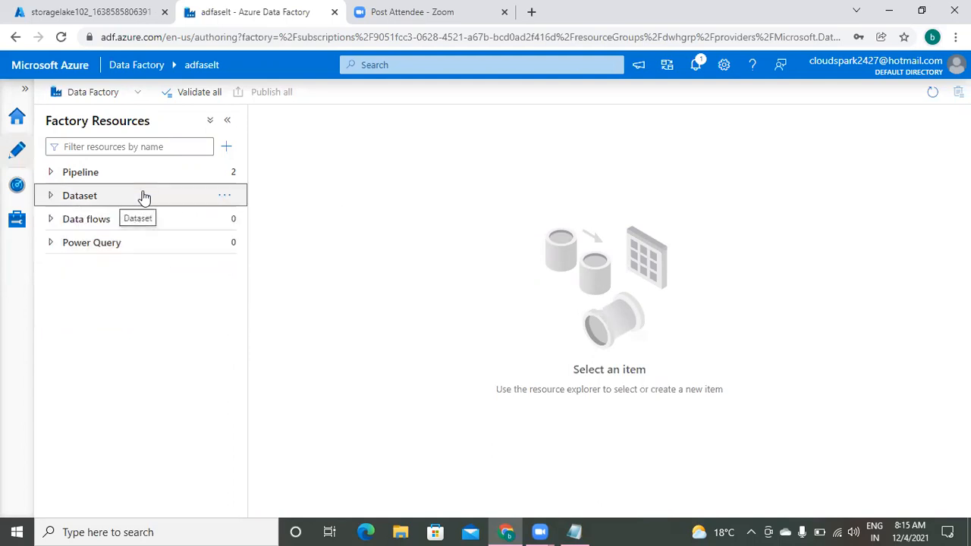
- Start a new dataset on the Azure Data Lake Storage Gen2 data store with the DelimitedText format
left_click(225, 199)
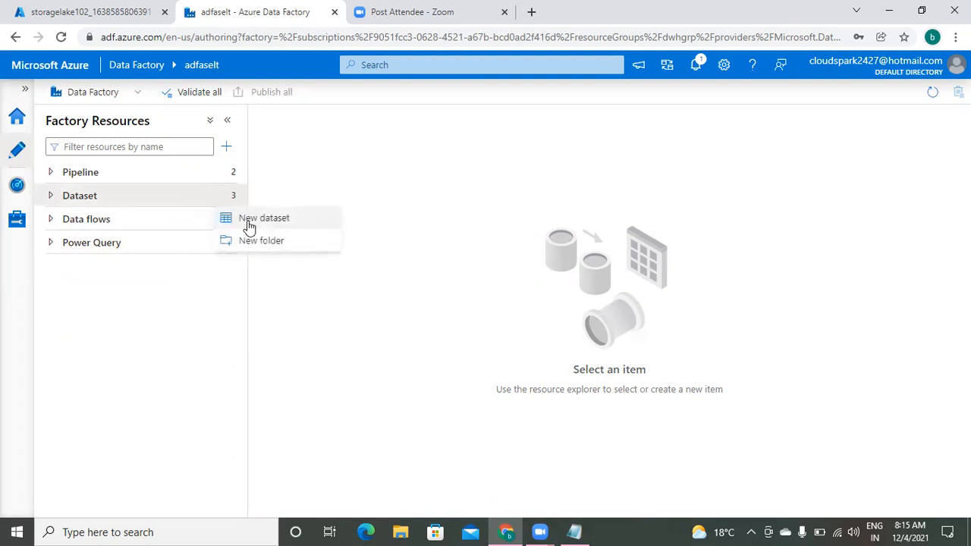
left_click(251, 220)
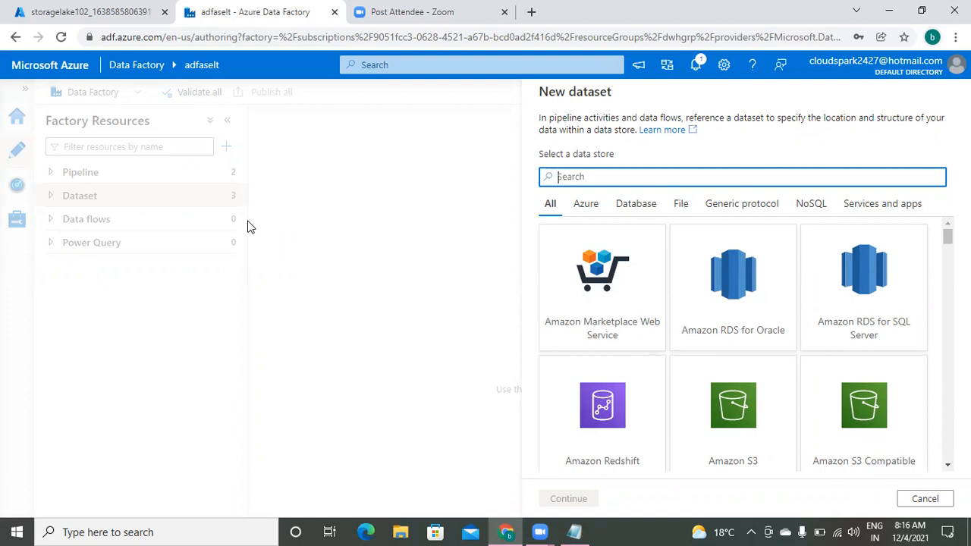
type("data lake")
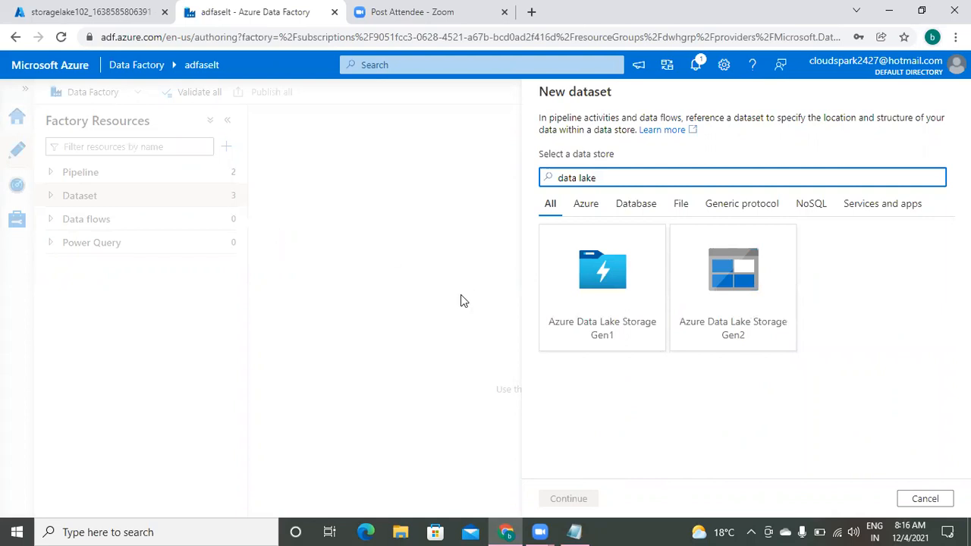
left_click(741, 331)
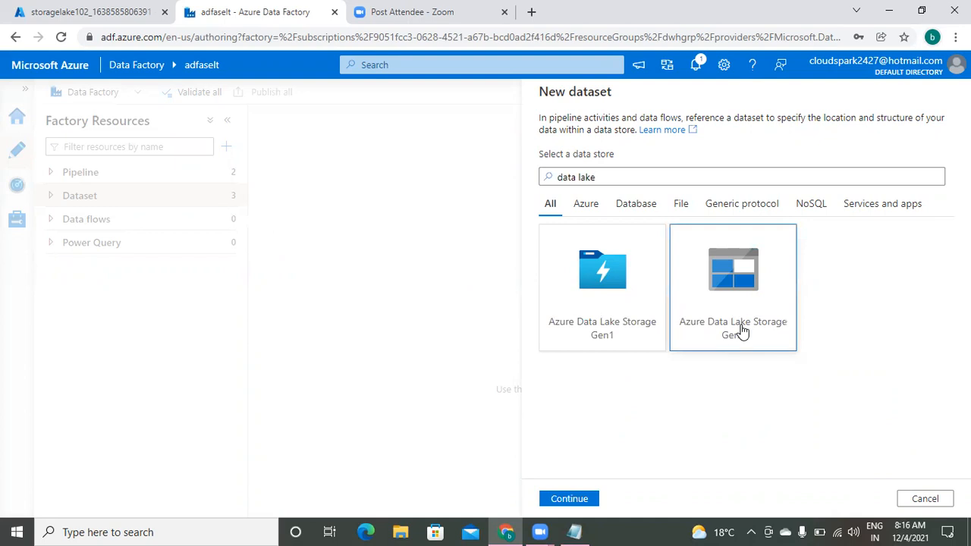
left_click(585, 504)
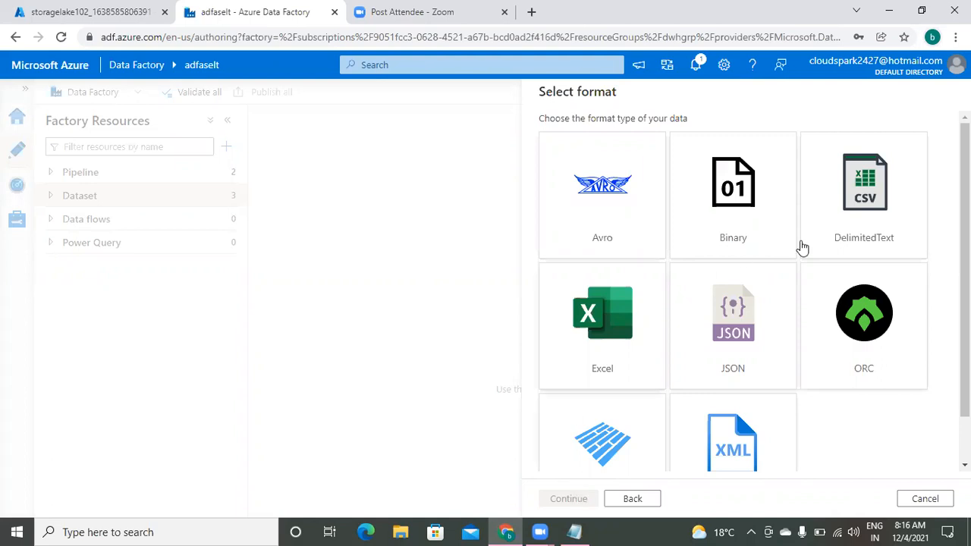
left_click(875, 230)
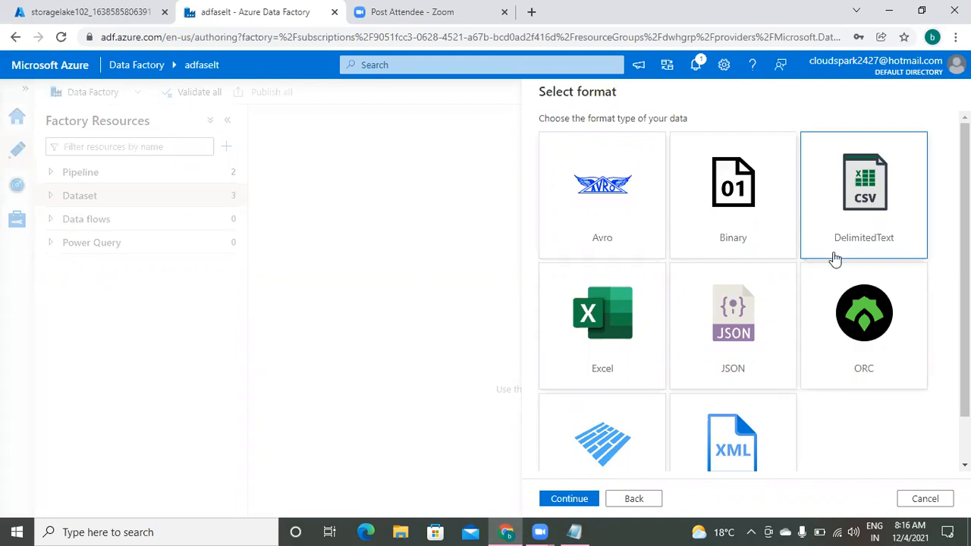
left_click(570, 500)
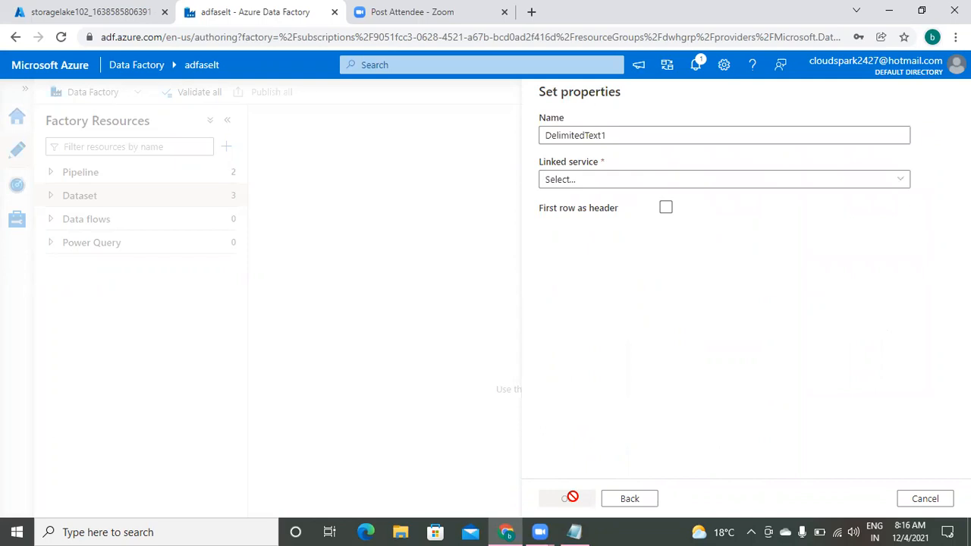
- Name the dataset ds_storagelake101_source_emp and select ls_storagelake101 as its linked service
double_click(671, 131)
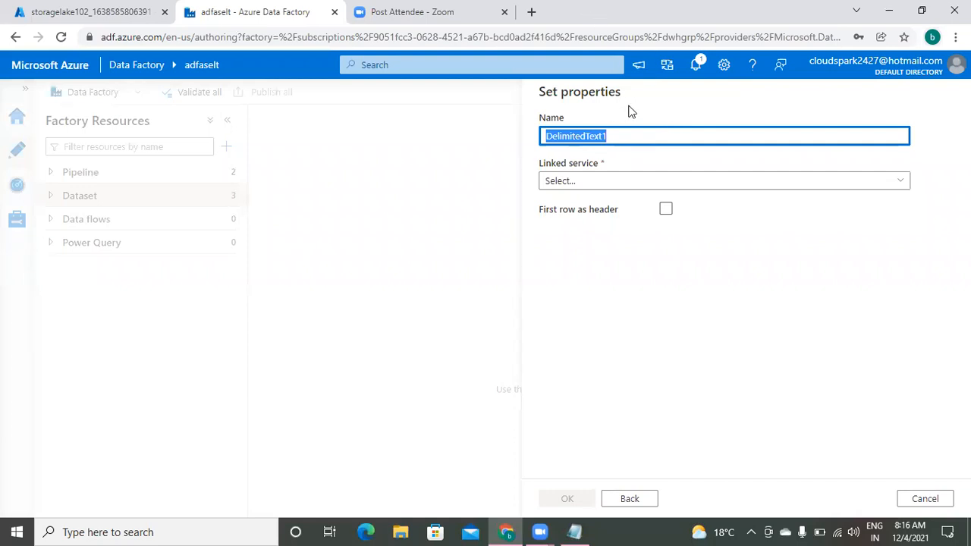
key("alt+Tab")
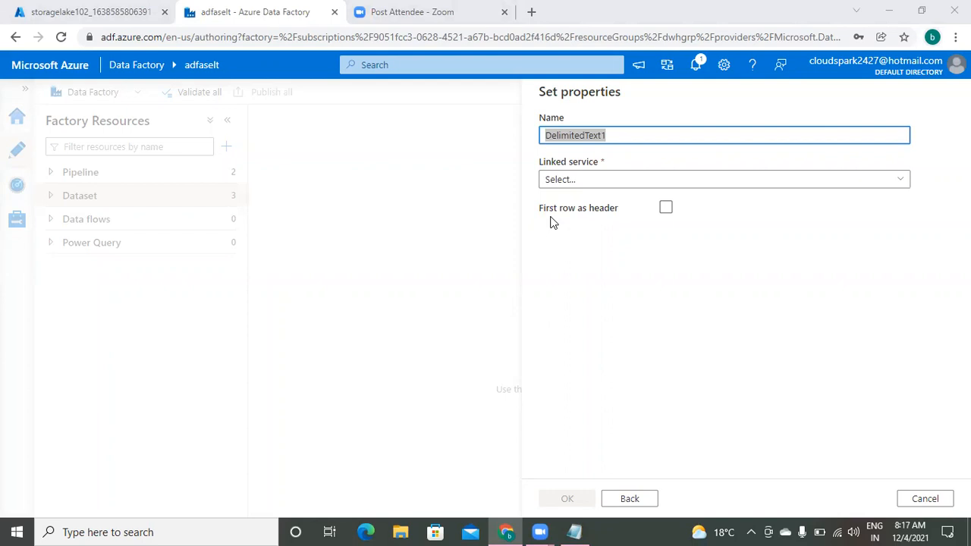
left_click(657, 139)
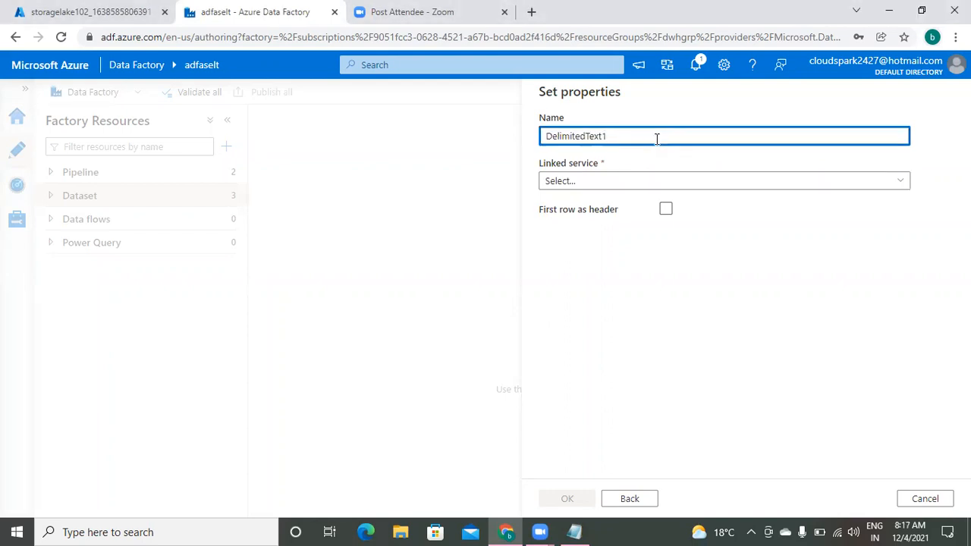
key("BackSpace")
key("BackSpace")
key("BackSpace")
key("BackSpace")
key("BackSpace")
key("BackSpace")
key("BackSpace")
key("BackSpace")
key("BackSpace")
key("BackSpace")
key("BackSpace")
key("BackSpace")
key("BackSpace")
key("BackSpace")
type("ds_")
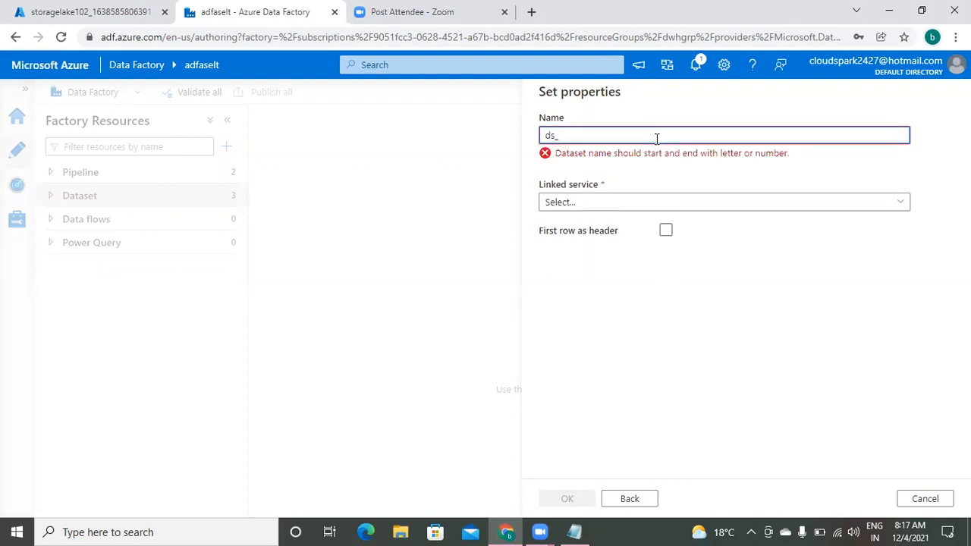
type("storagelak")
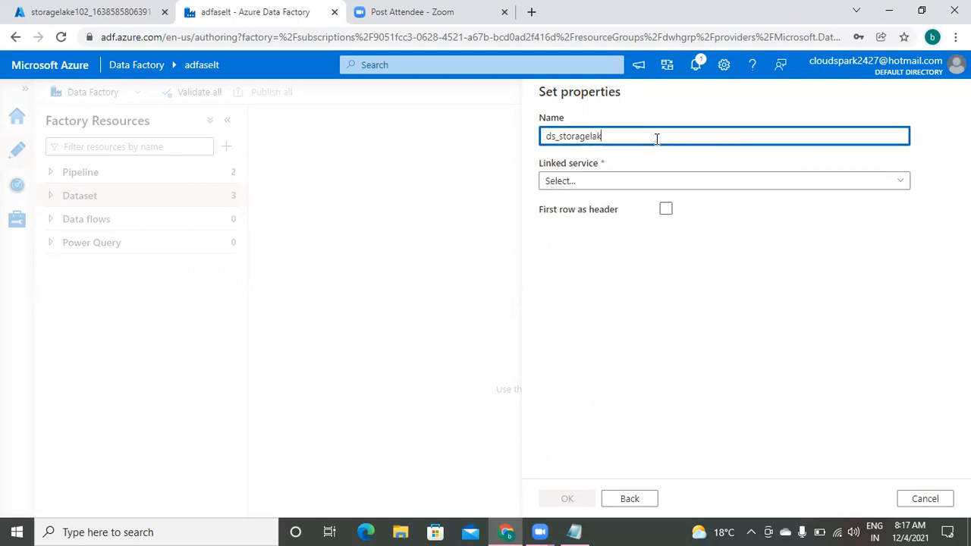
type("e101_")
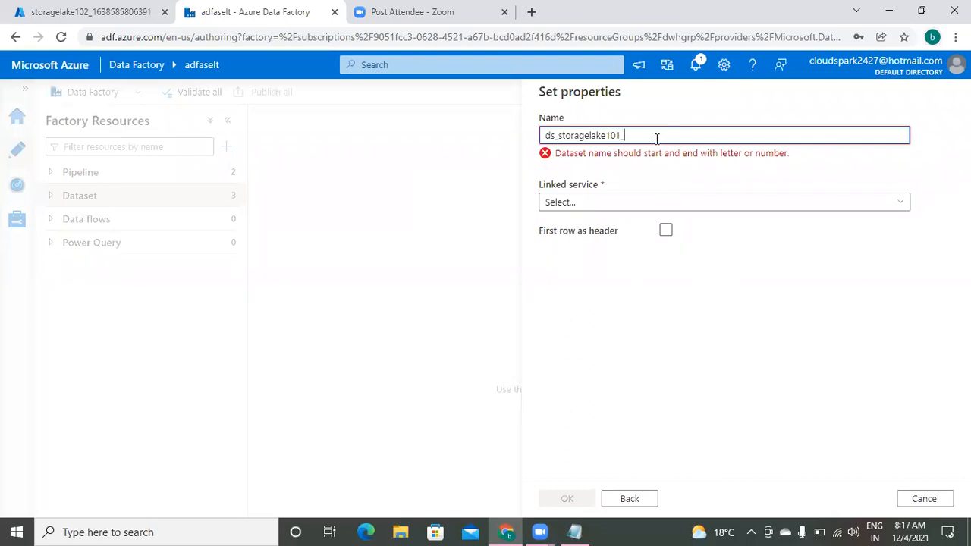
type("source")
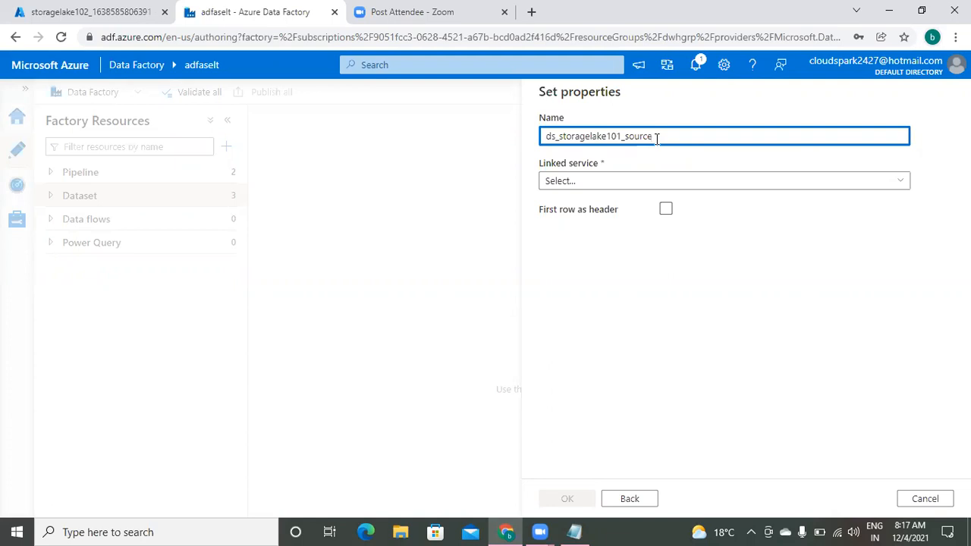
type("_tmp")
left_click(703, 182)
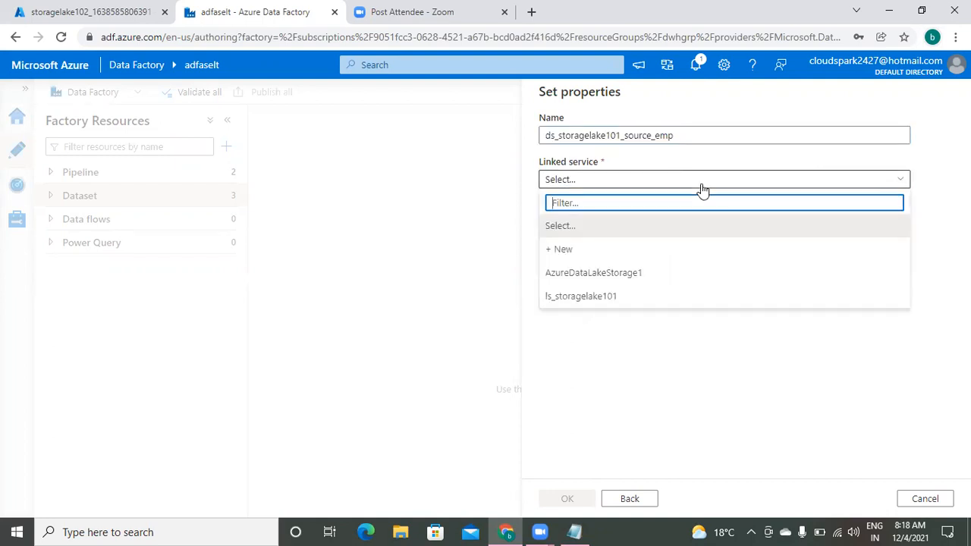
left_click(589, 297)
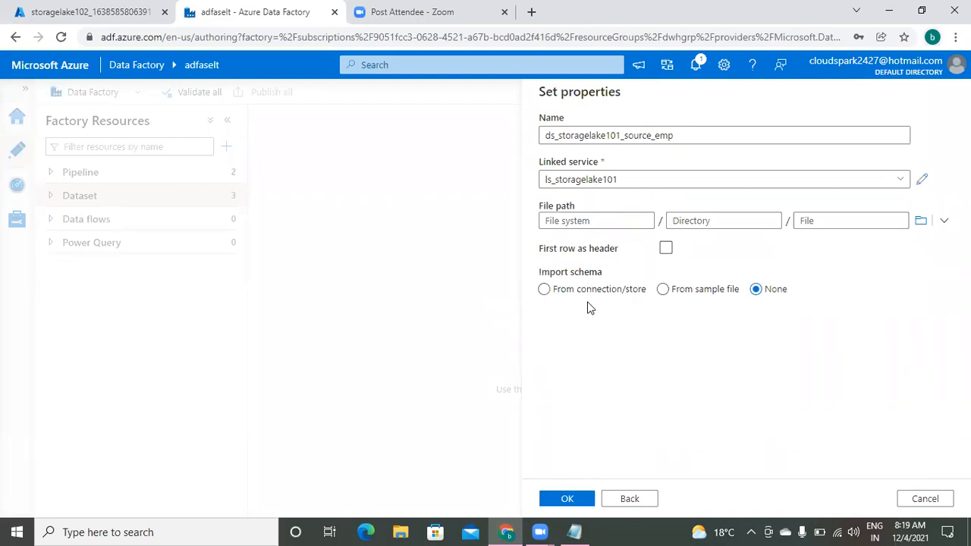
- Browse the storage and set the dataset's file path to emp.txt in the source container
left_click(575, 221)
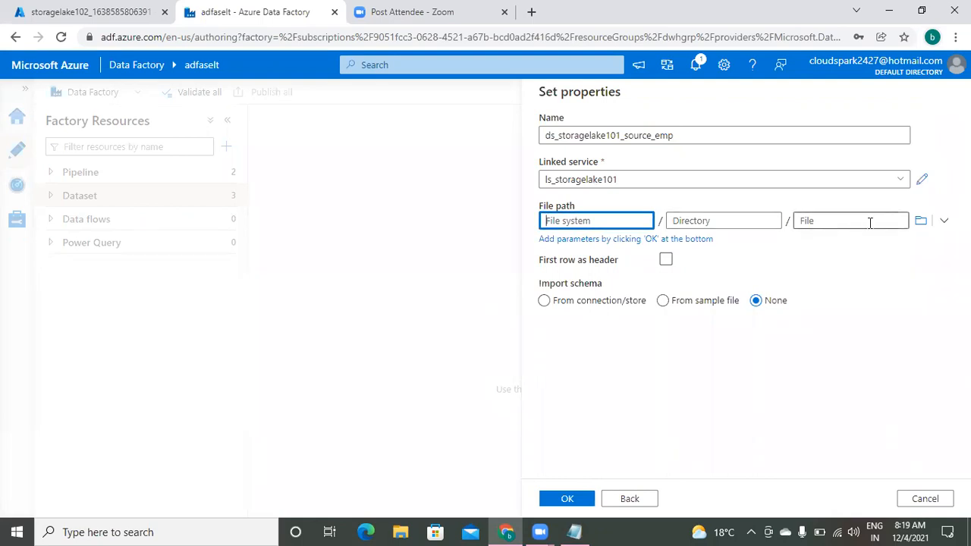
left_click(921, 224)
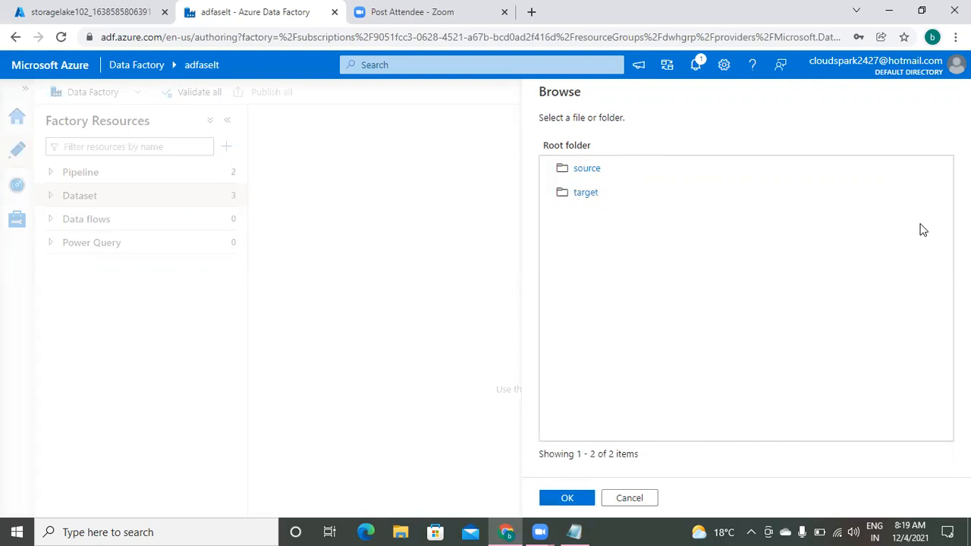
left_click(589, 169)
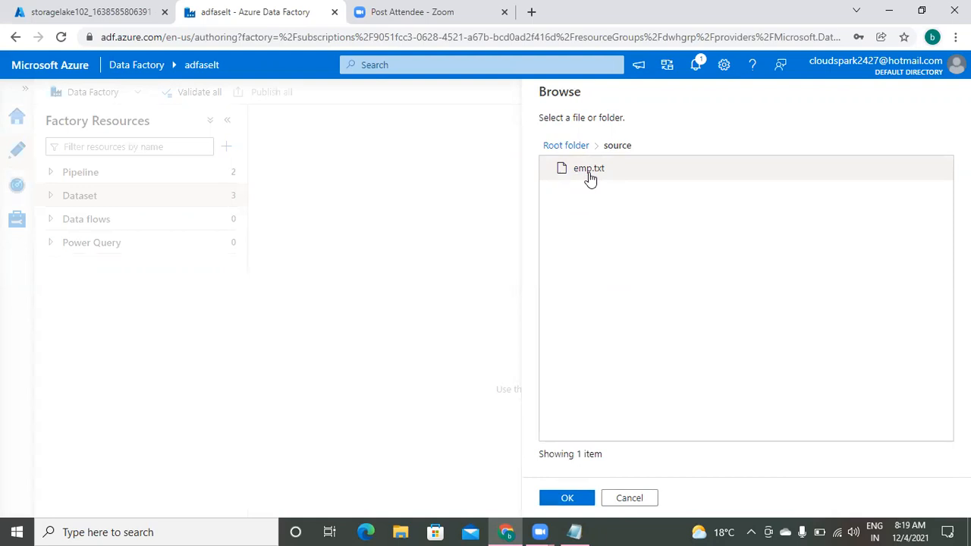
left_click(591, 175)
left_click(579, 498)
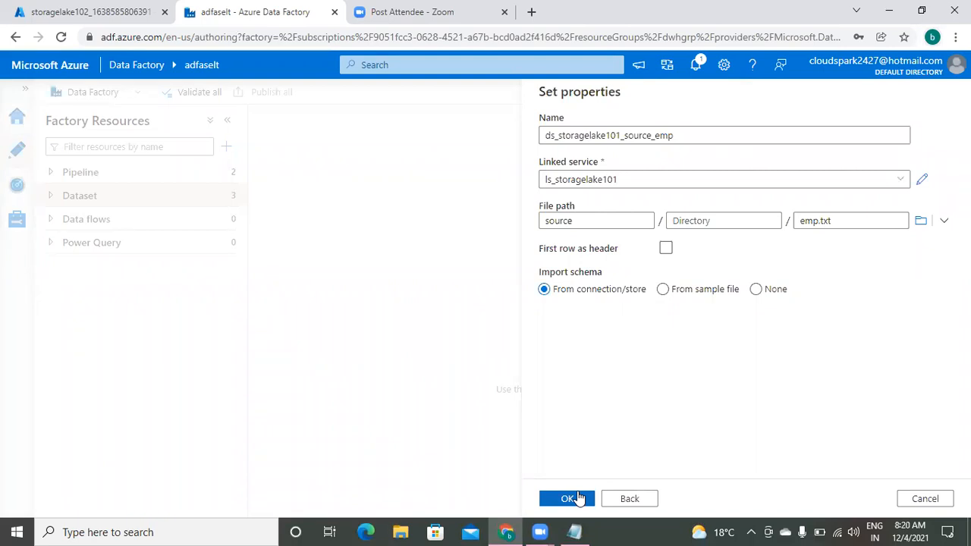
- Enable the first row as header for the dataset, and create and publish it
left_click(665, 250)
left_click(575, 500)
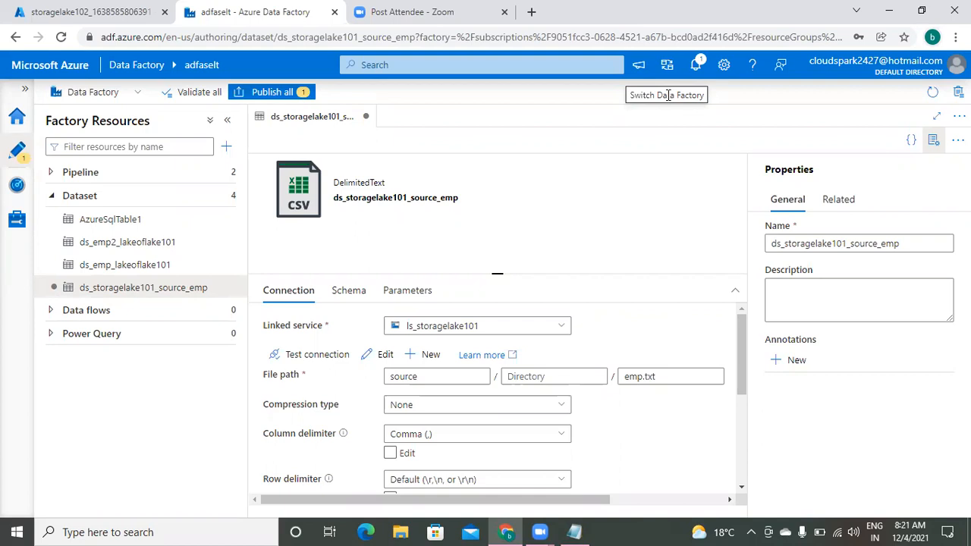
left_click(275, 92)
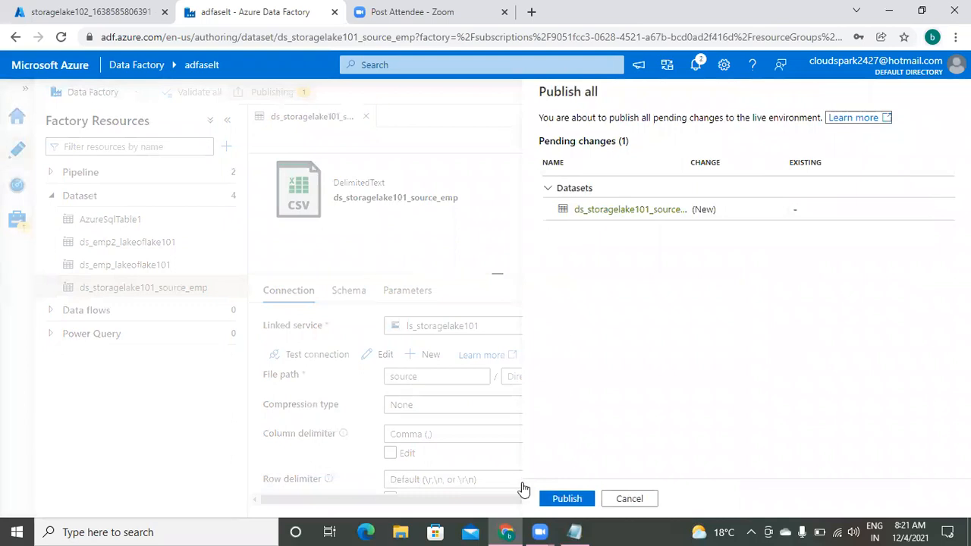
left_click(567, 499)
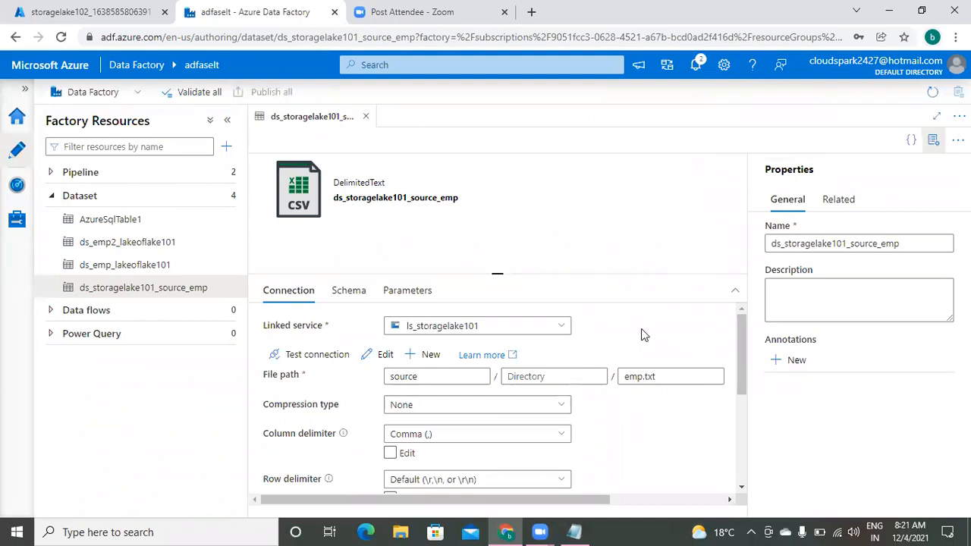
- In Notepad, record the dataset under step3 as "name : ds_storagelake101_source_emp", followed by several blank lines
left_click(574, 531)
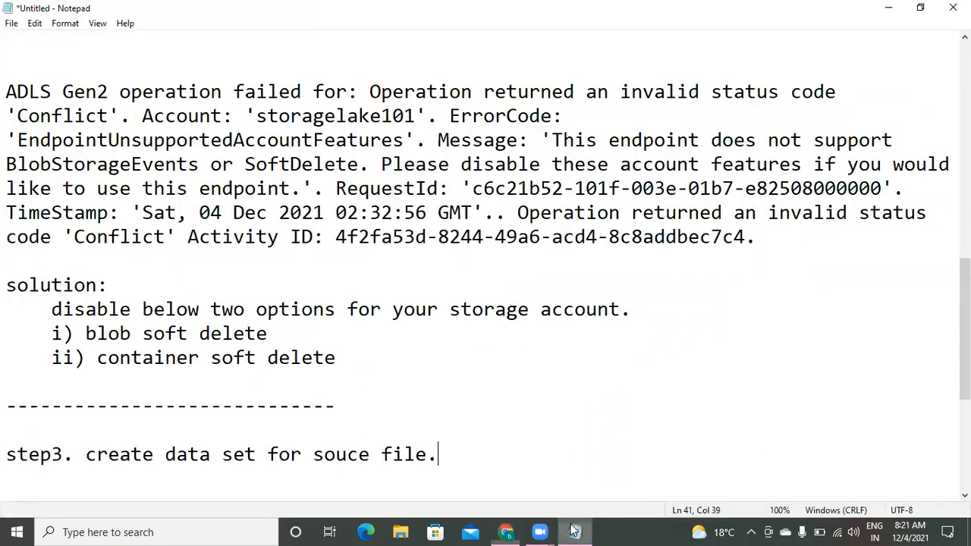
key("Return")
key("Return")
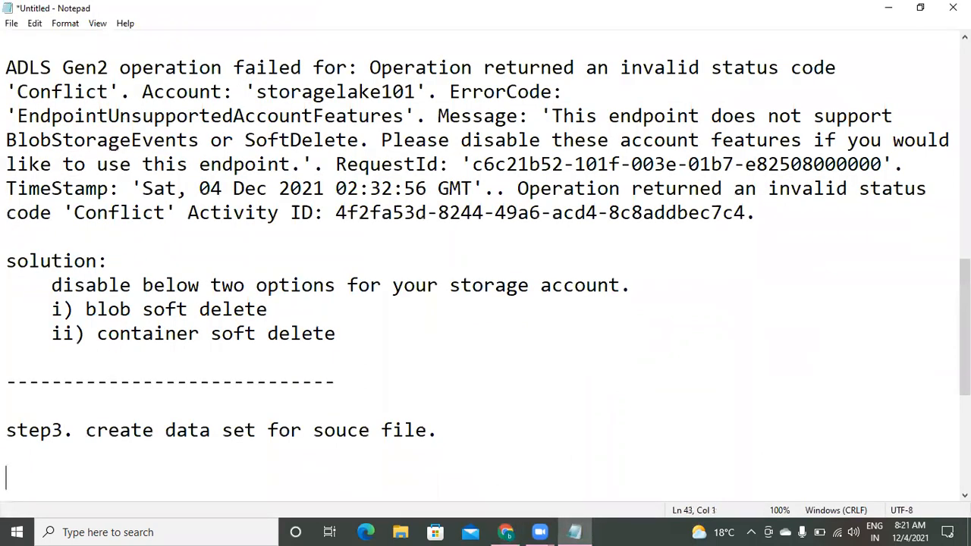
type("name ")
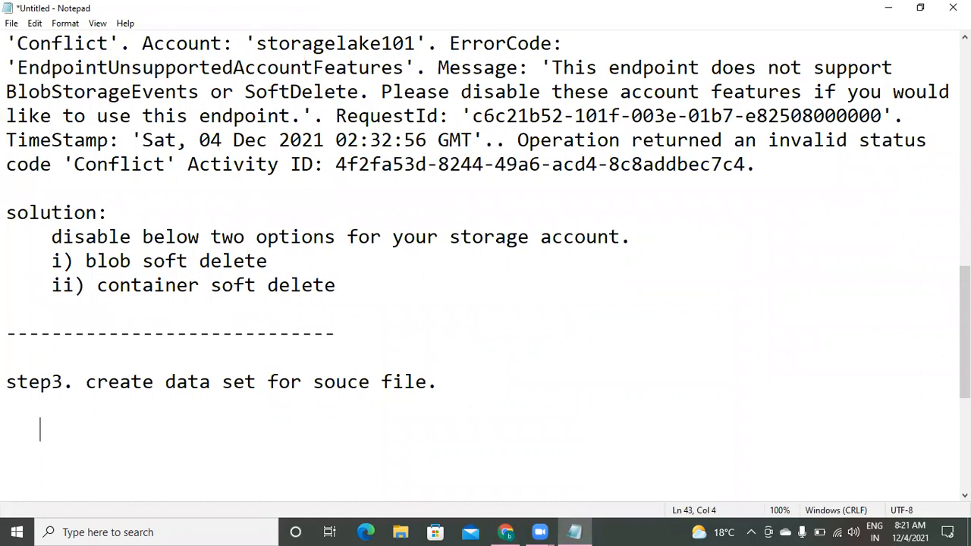
type(": ds_")
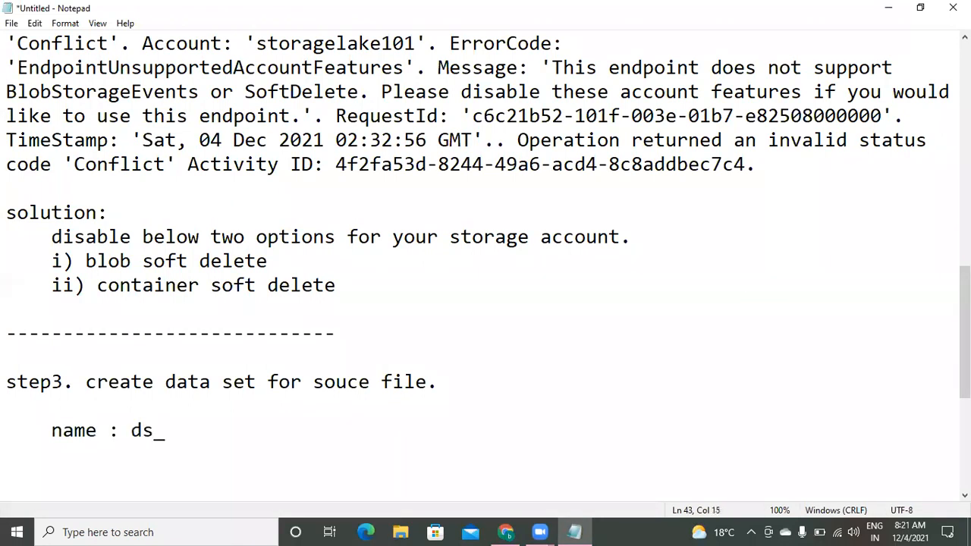
type("storagelake")
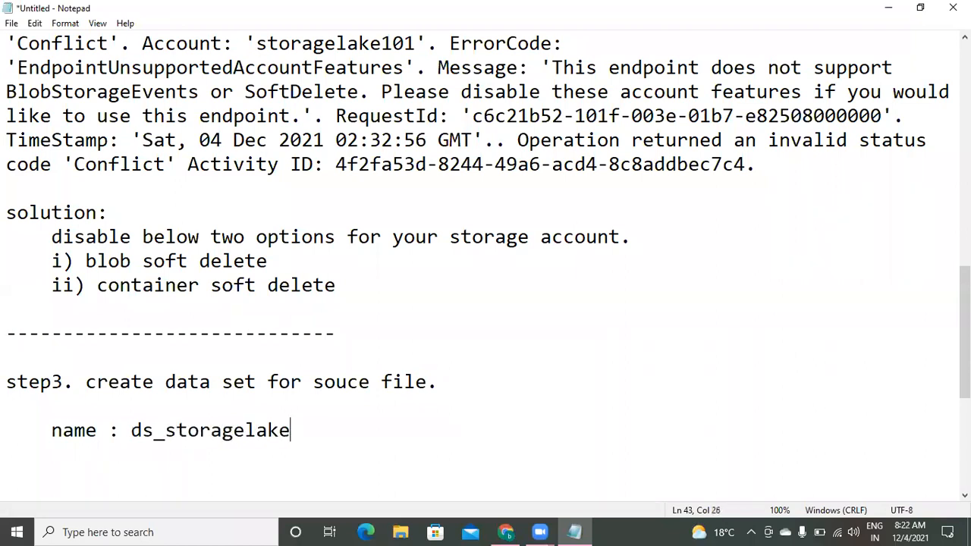
type("101_source_emp")
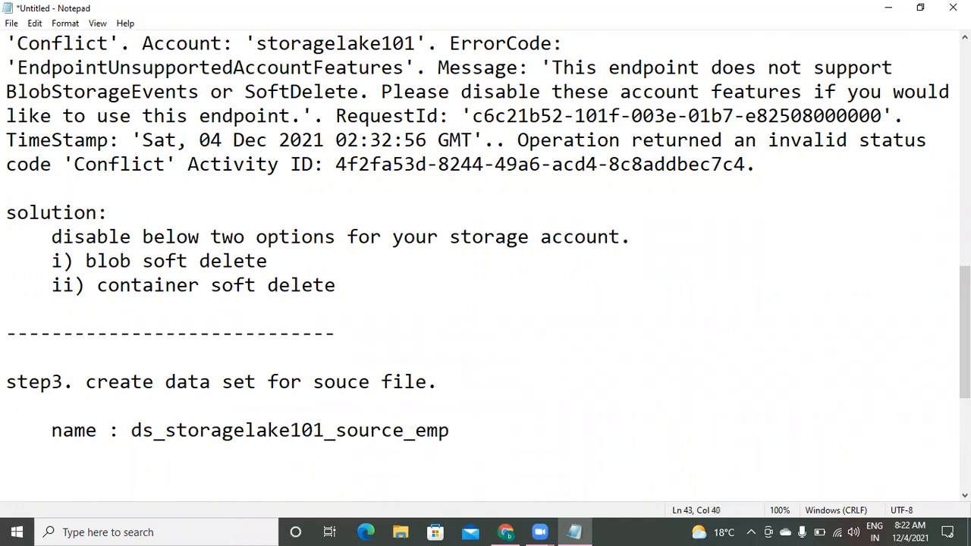
key("Return")
key("Return")
key("Return")
key("Return")
key("Return")
key("Return")
key("Return")
key("Return")
key("Return")
key("Return")
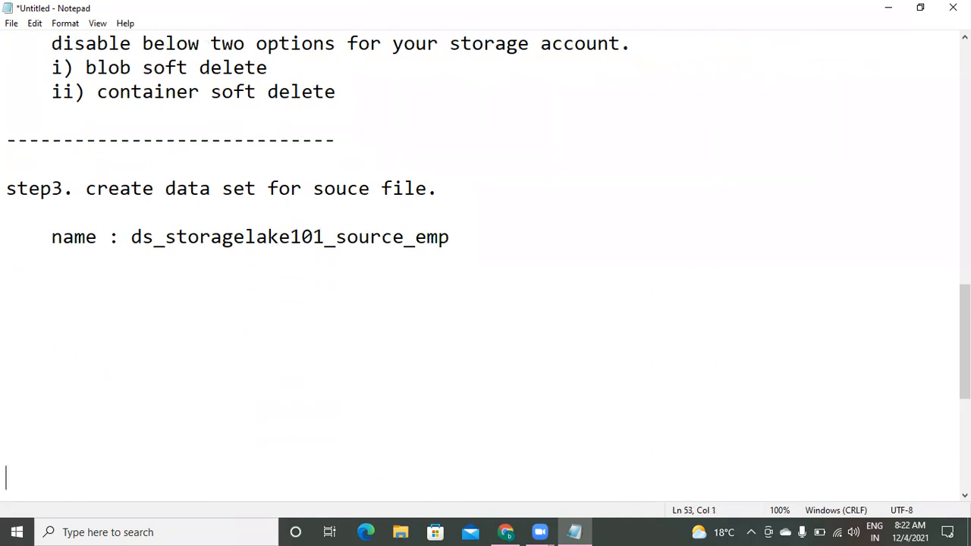
left_click(46, 299)
type("emp.txt")
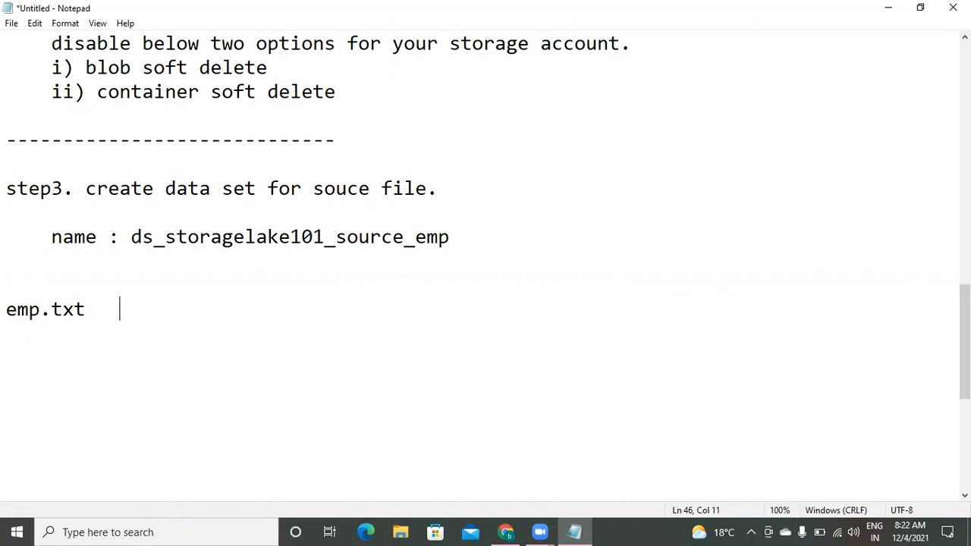
left_click_drag(132, 236, 460, 242)
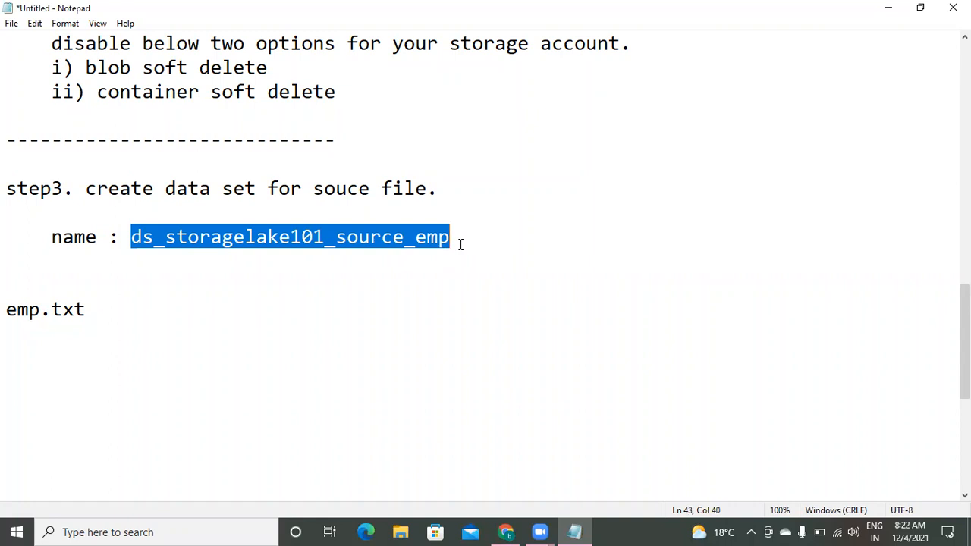
left_click(165, 227)
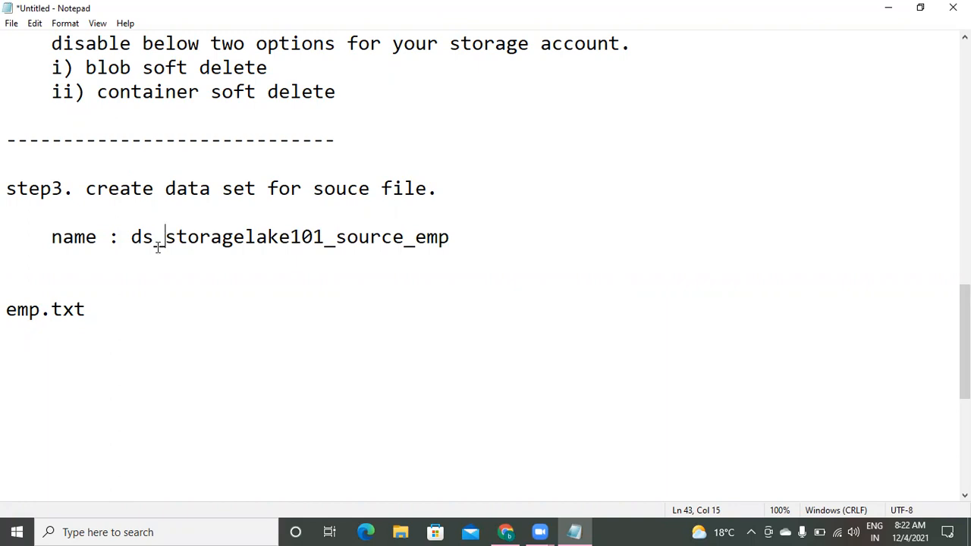
left_click(126, 309)
key("BackSpace")
key("BackSpace")
key("BackSpace")
key("BackSpace")
key("BackSpace")
key("BackSpace")
key("BackSpace")
key("BackSpace")
key("BackSpace")
key("BackSpace")
- Add the heading "step4. create data set for target container." below the step3 notes
type("s")
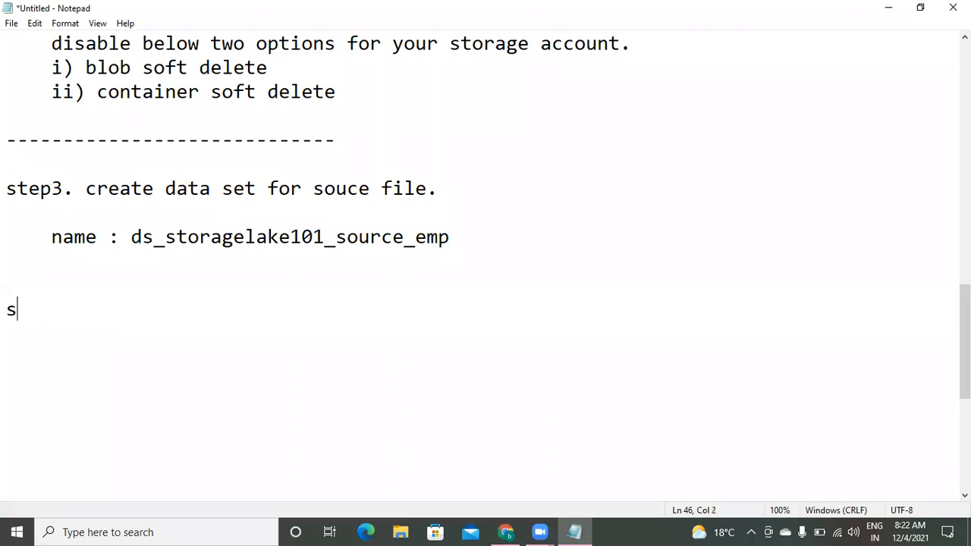
type("tep4:")
key("BackSpace")
type(". create ")
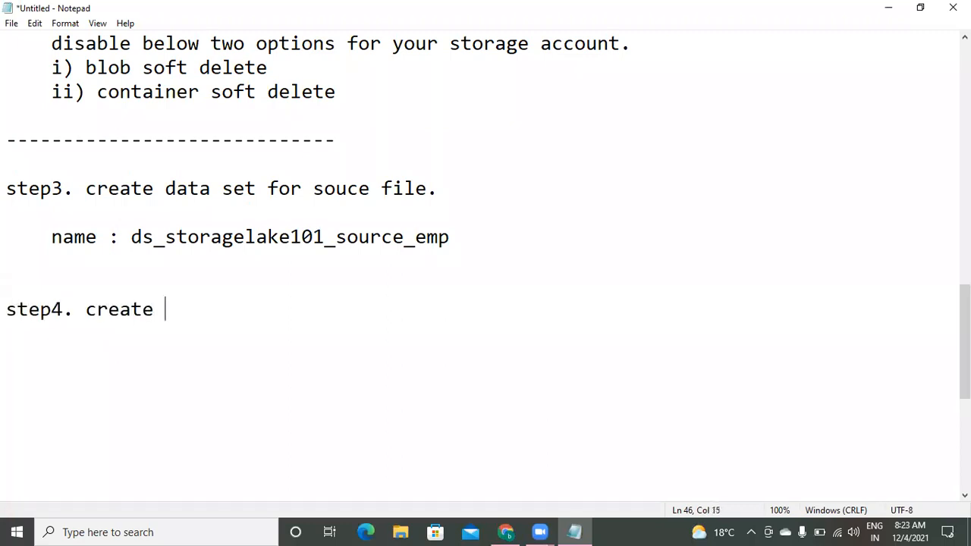
type("data set for ")
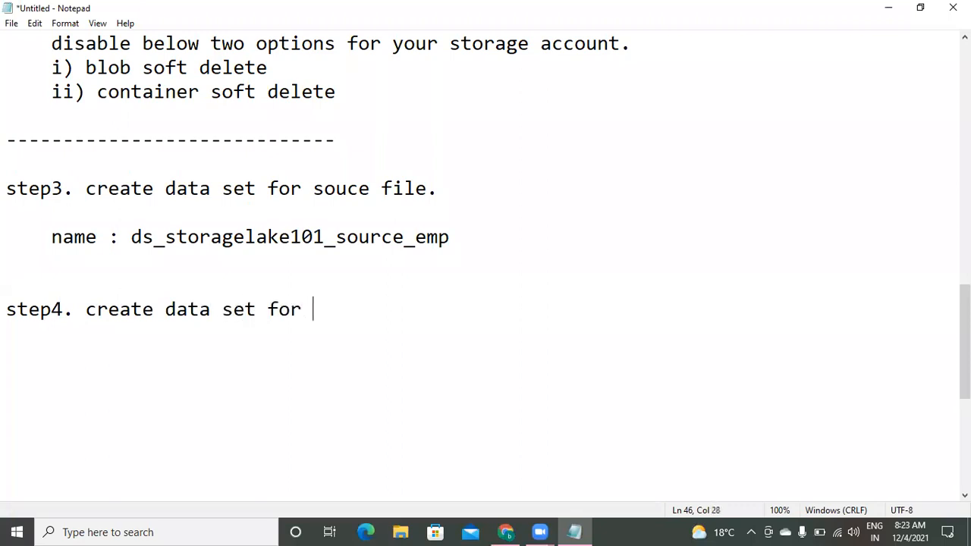
type("target co")
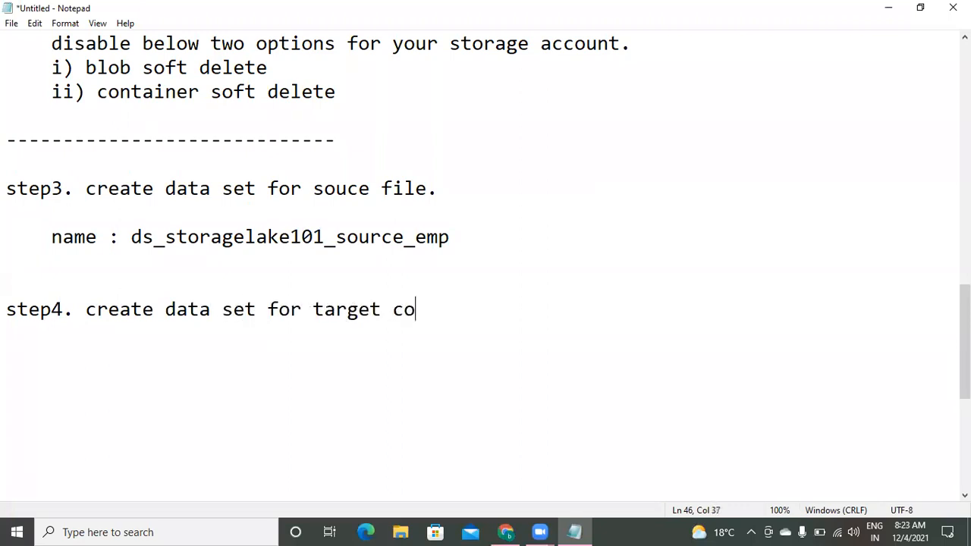
type("ntainer.")
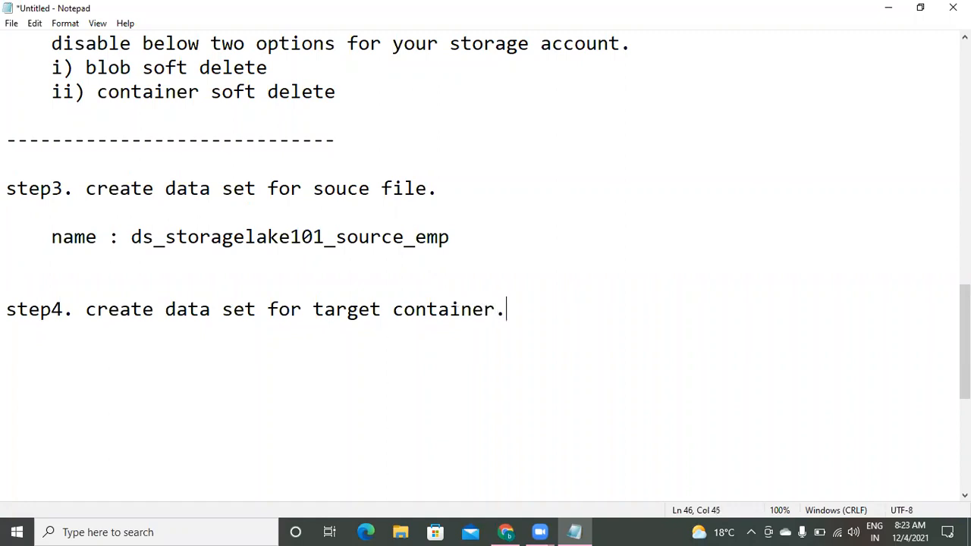
key("Return")
- Switch to Azure Data Factory and start a new DelimitedText dataset on the Azure Data Lake Storage Gen2 data store
left_click(506, 531)
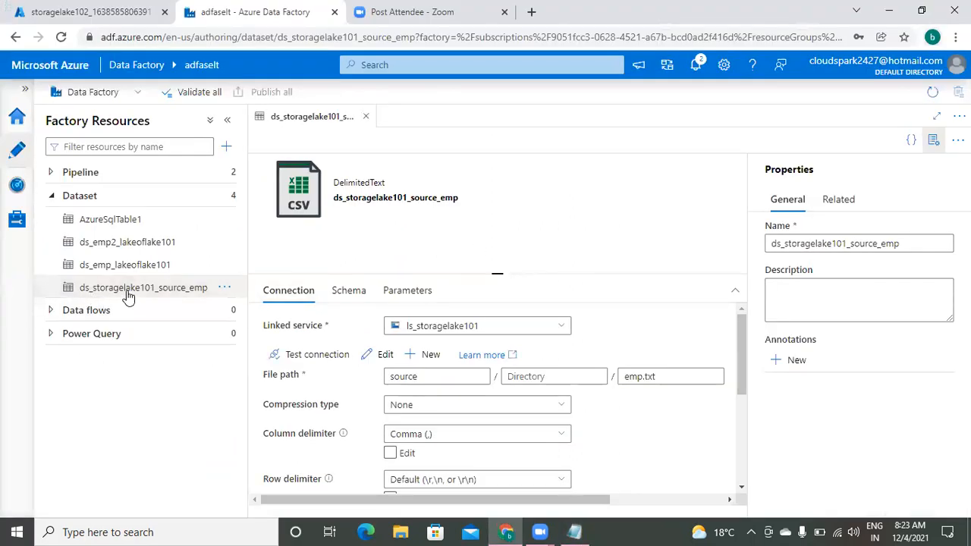
mouse_move(207, 199)
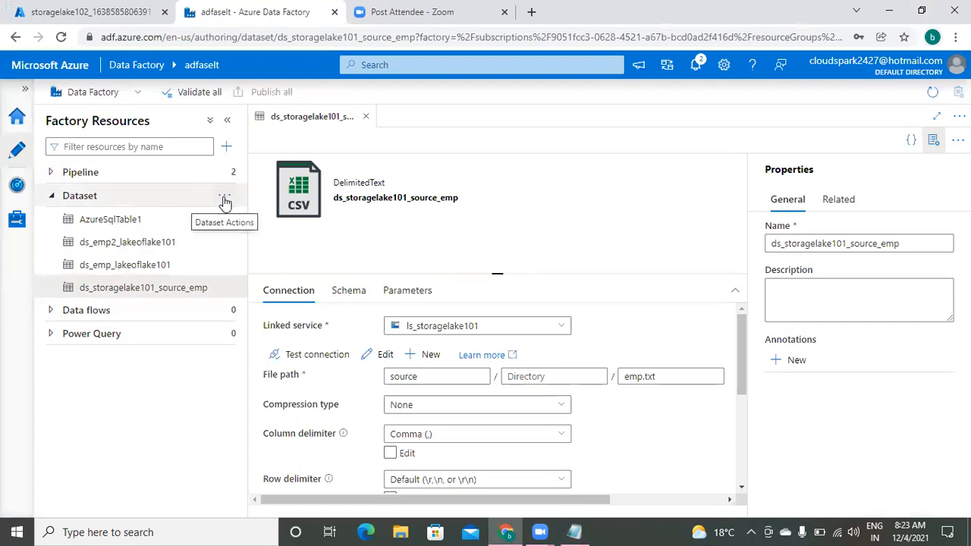
left_click(225, 200)
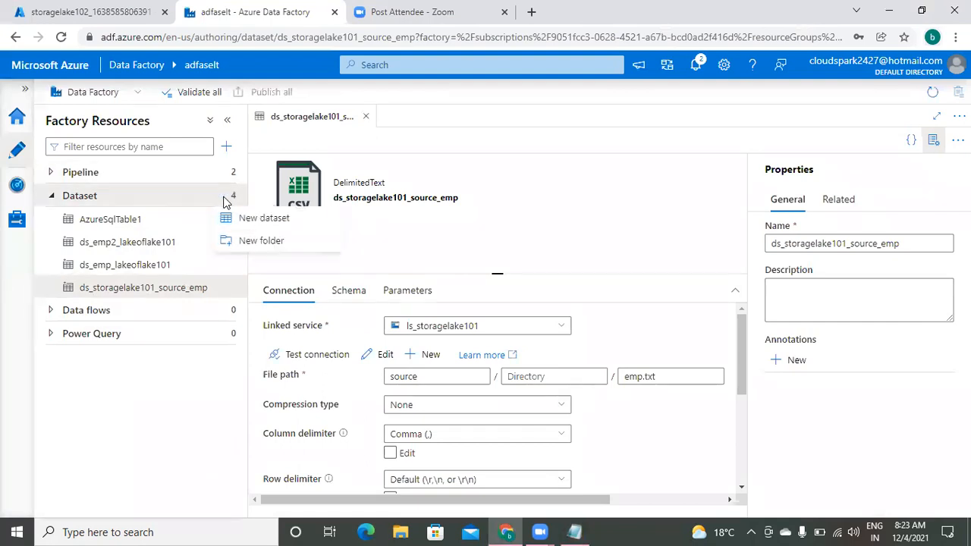
left_click(261, 219)
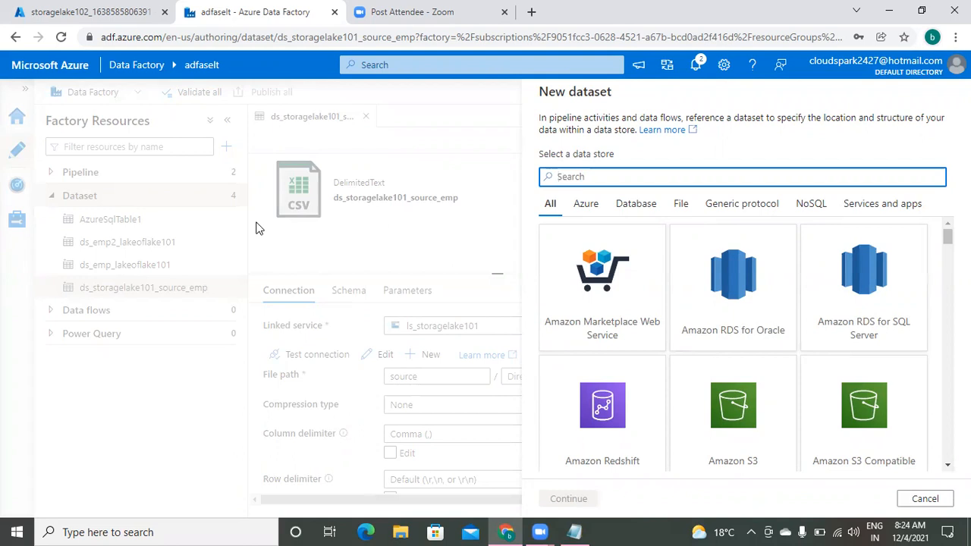
type("data")
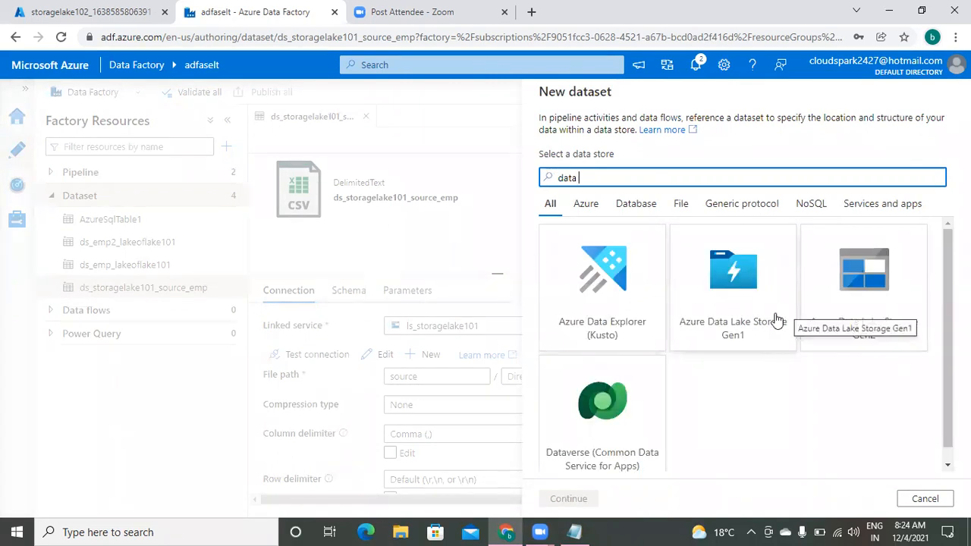
double_click(867, 324)
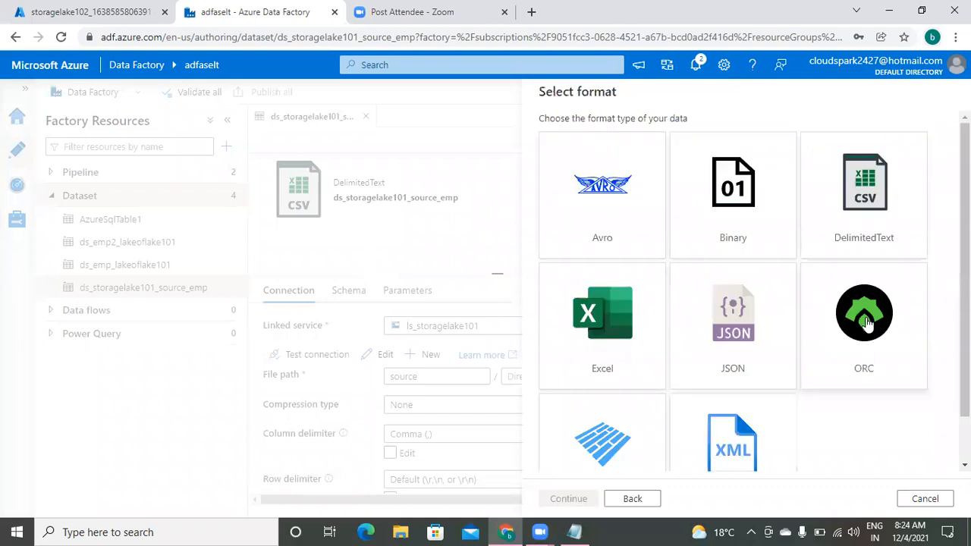
left_click(879, 225)
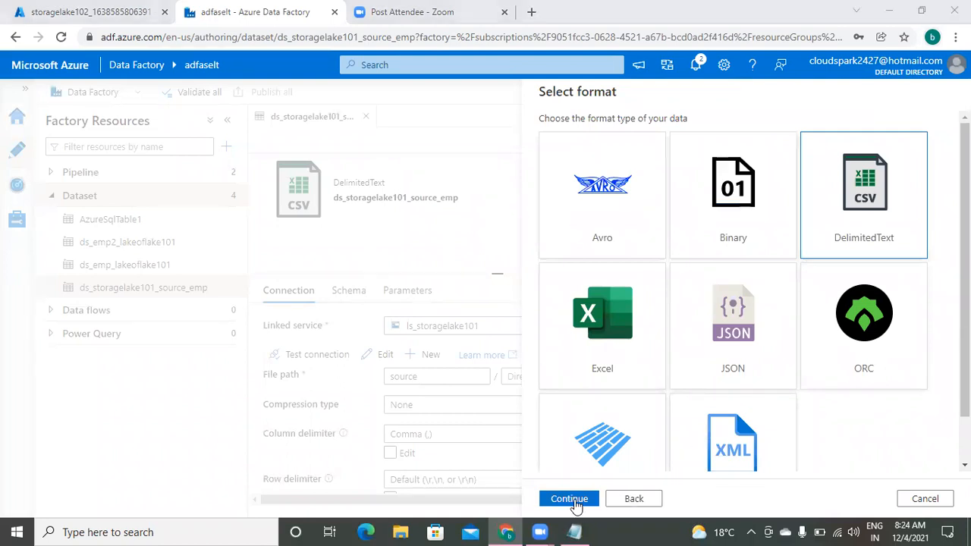
left_click(571, 500)
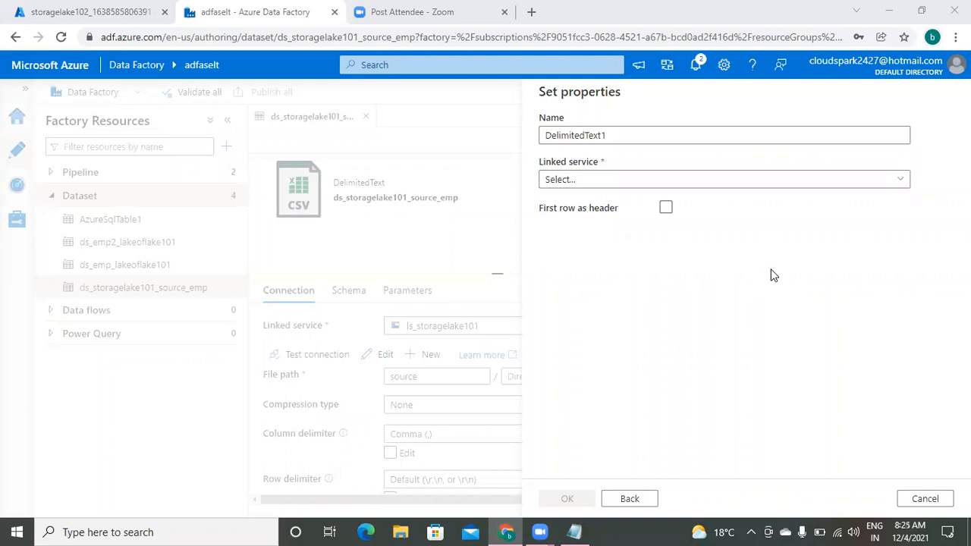
- Select ls_storagelake101 as the new dataset's linked service and name the dataset ds_storagelake101_target
left_click(712, 181)
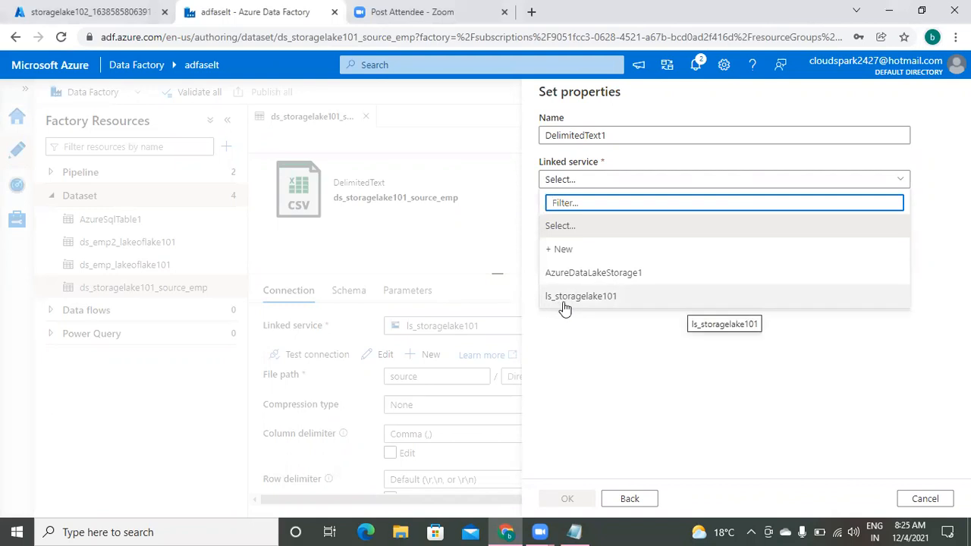
left_click(612, 296)
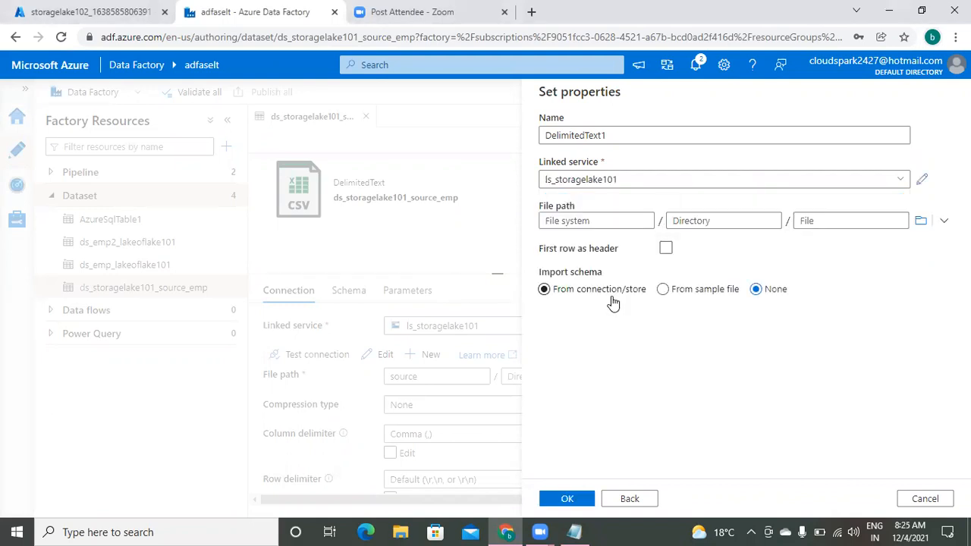
left_click(668, 136)
left_click(667, 136)
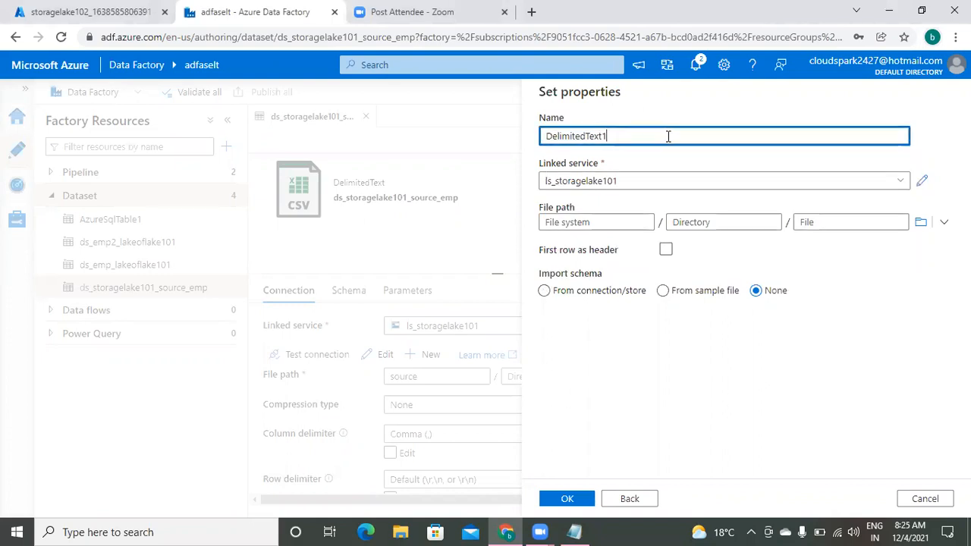
key("BackSpace")
key("BackSpace")
key("BackSpace")
key("BackSpace")
key("BackSpace")
key("BackSpace")
key("BackSpace")
key("BackSpace")
key("BackSpace")
key("BackSpace")
key("BackSpace")
key("BackSpace")
key("BackSpace")
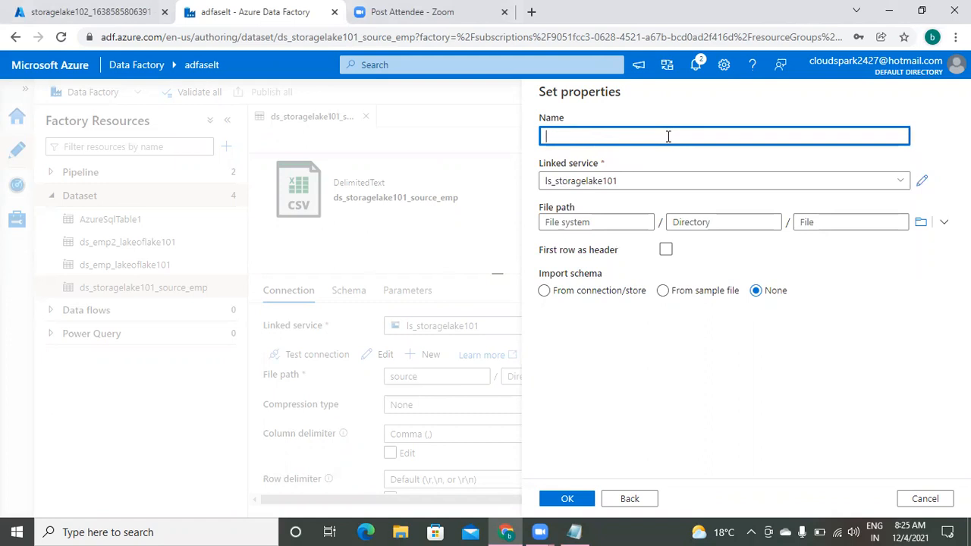
type("ds_storagelake101_target")
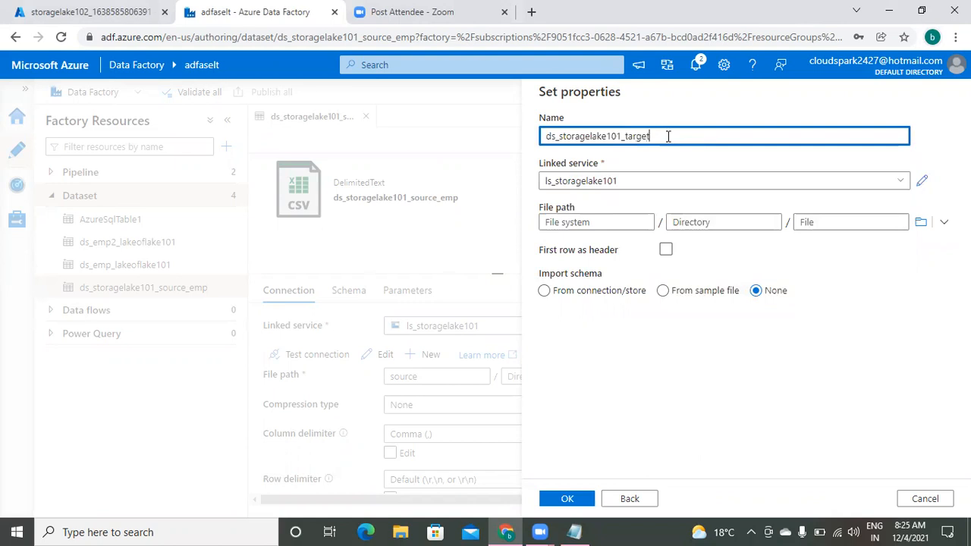
type("_")
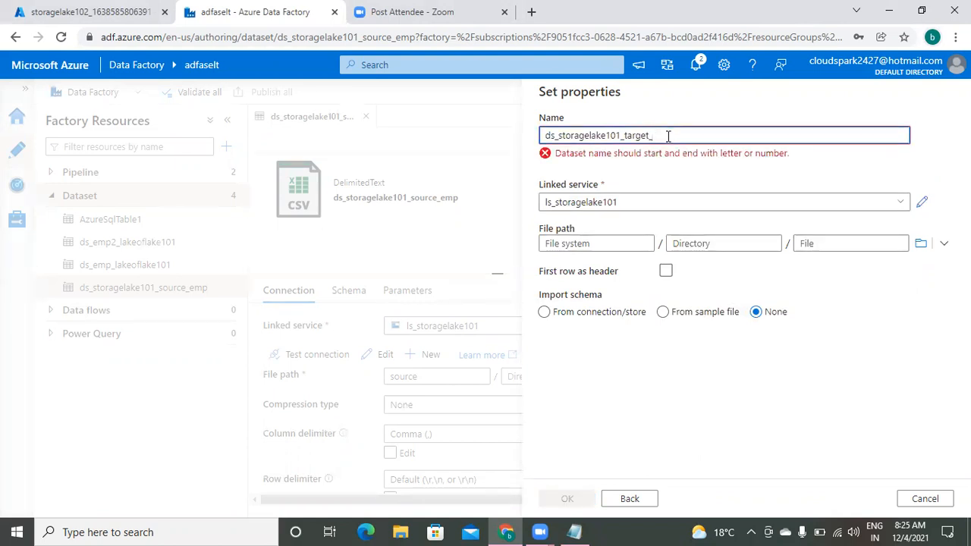
key("BackSpace")
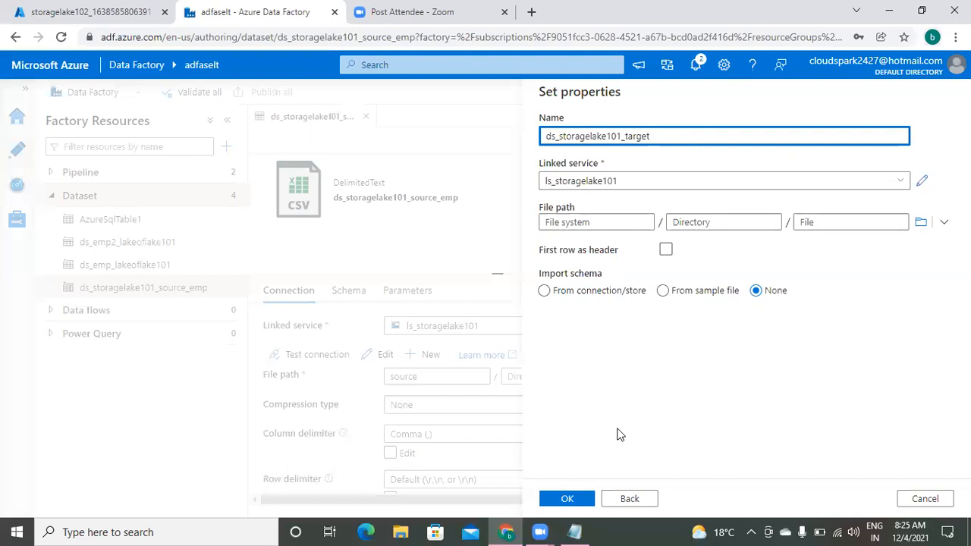
- Browse the storage to set the dataset's file path to the target container, and create the dataset
left_click(596, 222)
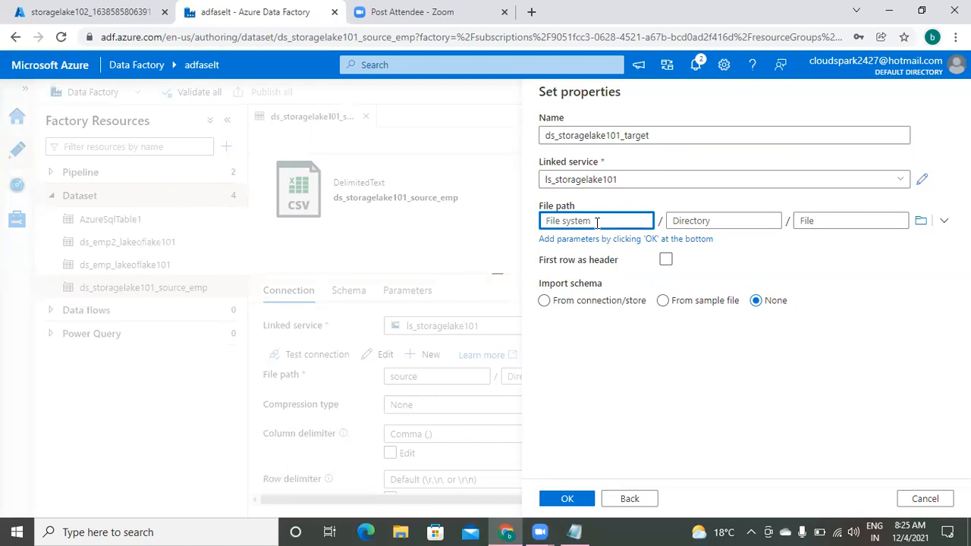
left_click(921, 222)
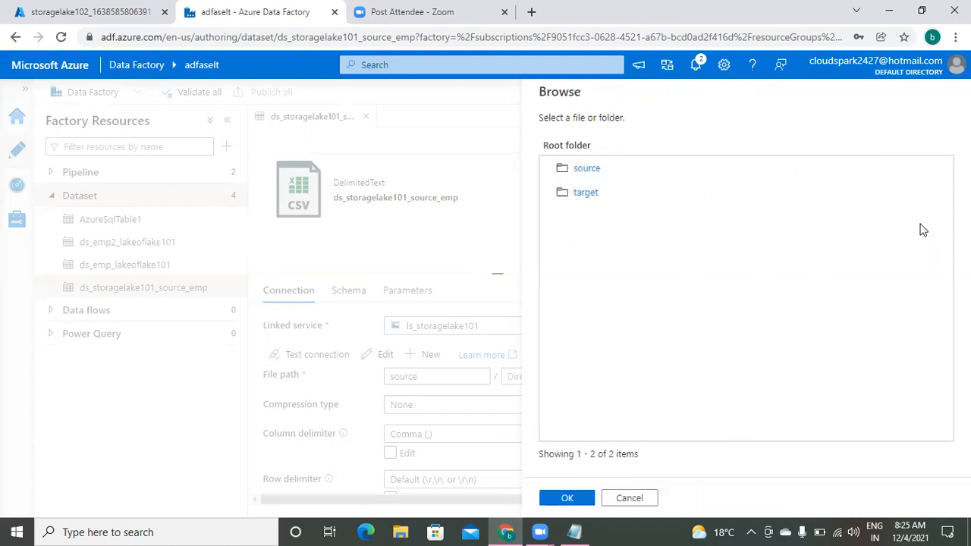
left_click(605, 198)
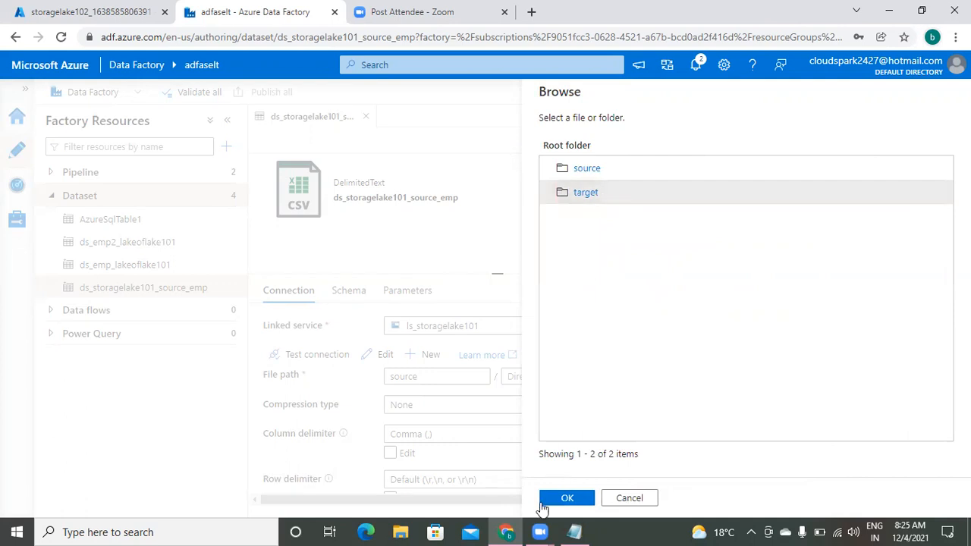
left_click(566, 499)
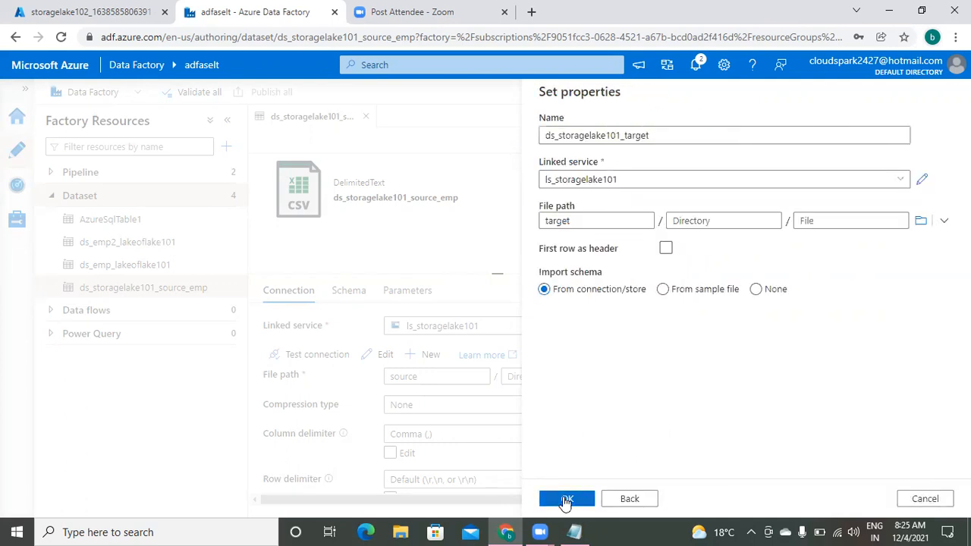
left_click(666, 251)
left_click(667, 252)
left_click(568, 500)
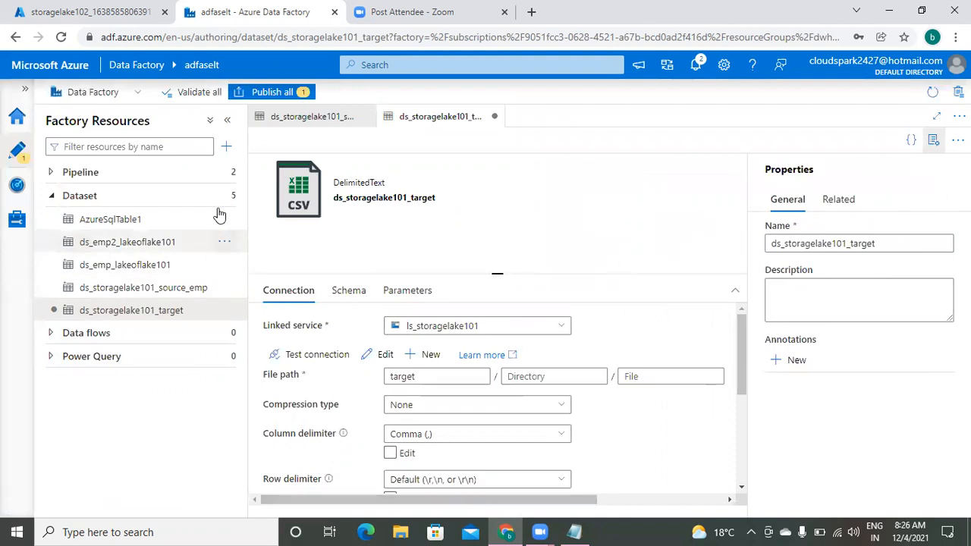
- Publish the new target dataset, and record "name : ds_storagelake101_target" under step4 in Notepad
left_click(279, 94)
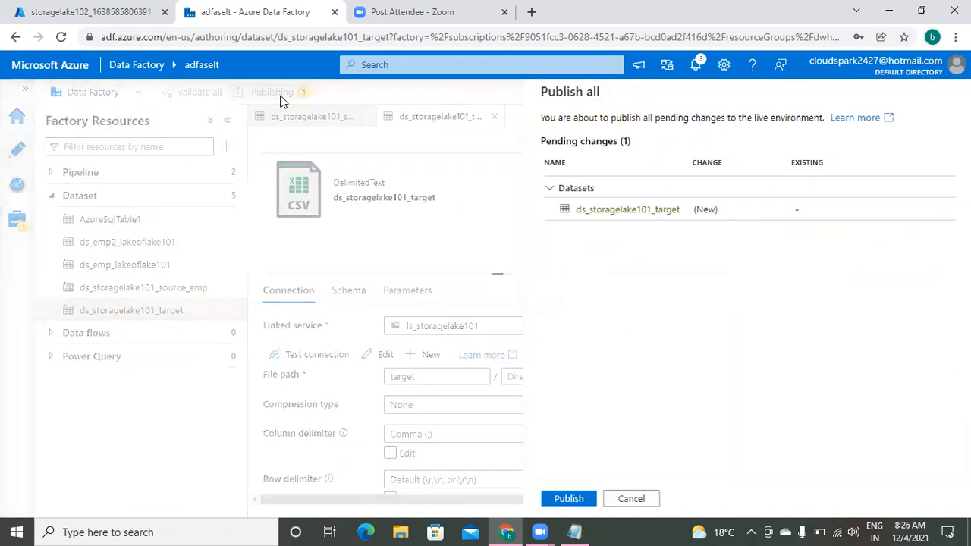
left_click(567, 498)
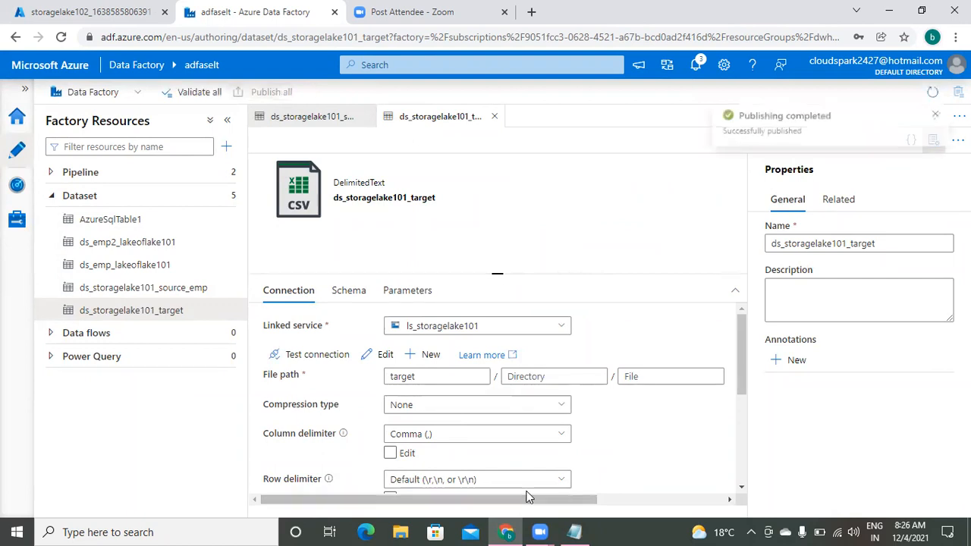
left_click(576, 532)
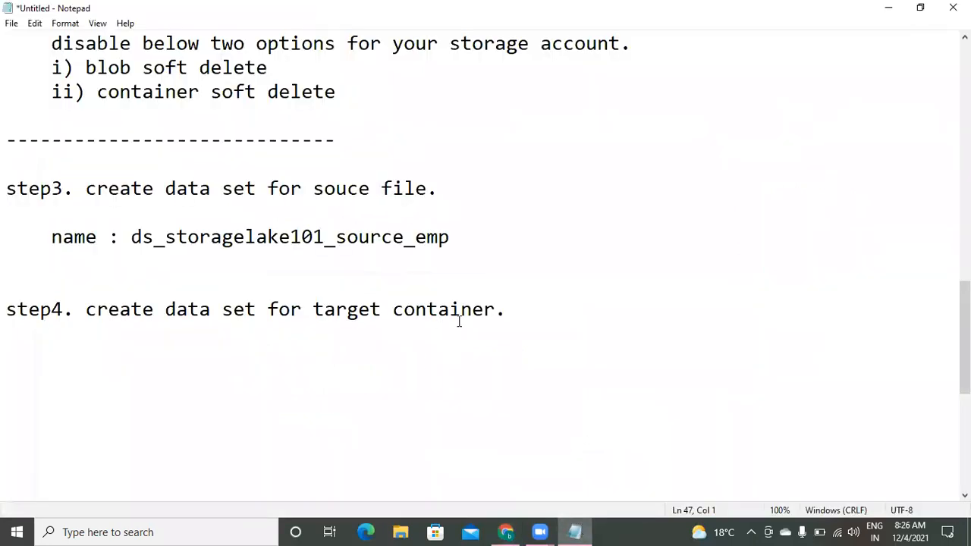
type("name : ds_storagel")
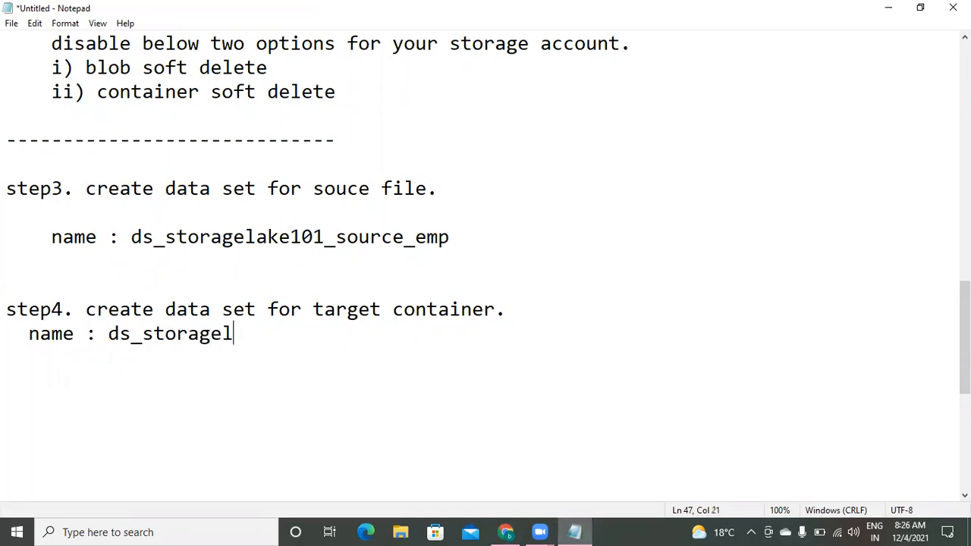
type("ake101_target")
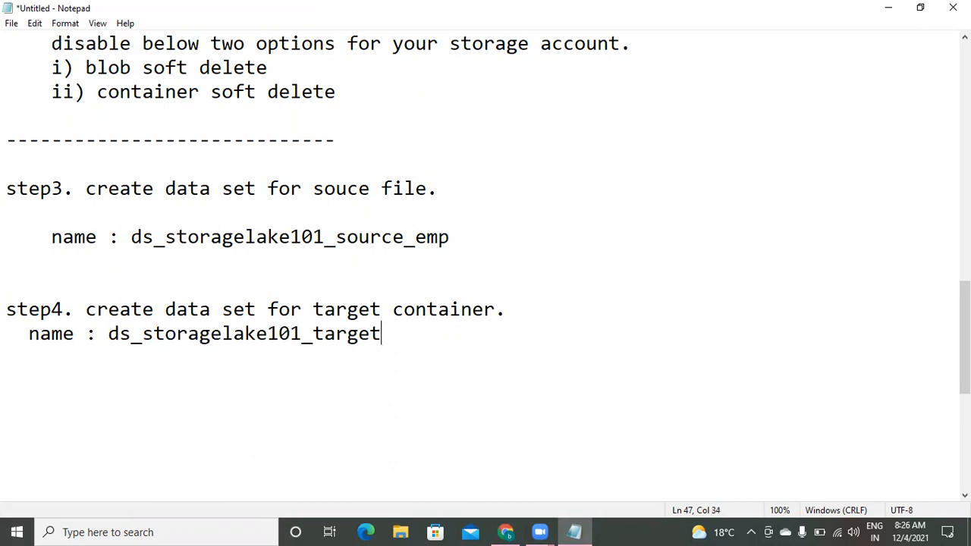
- Add the heading "step5: create pipeline." below the step4 notes
key("Return")
key("Return")
left_click_drag(85, 188, 447, 333)
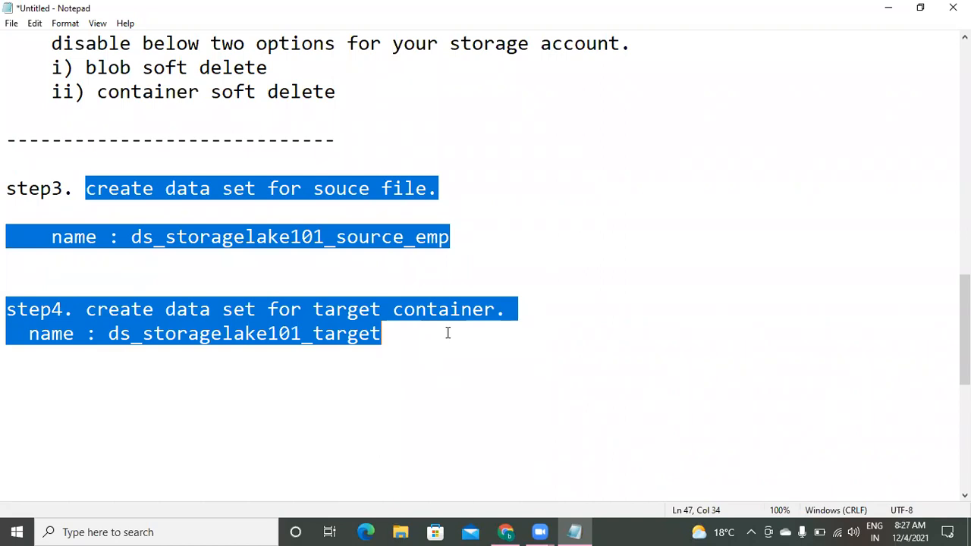
left_click(447, 333)
key("Return")
key("Return")
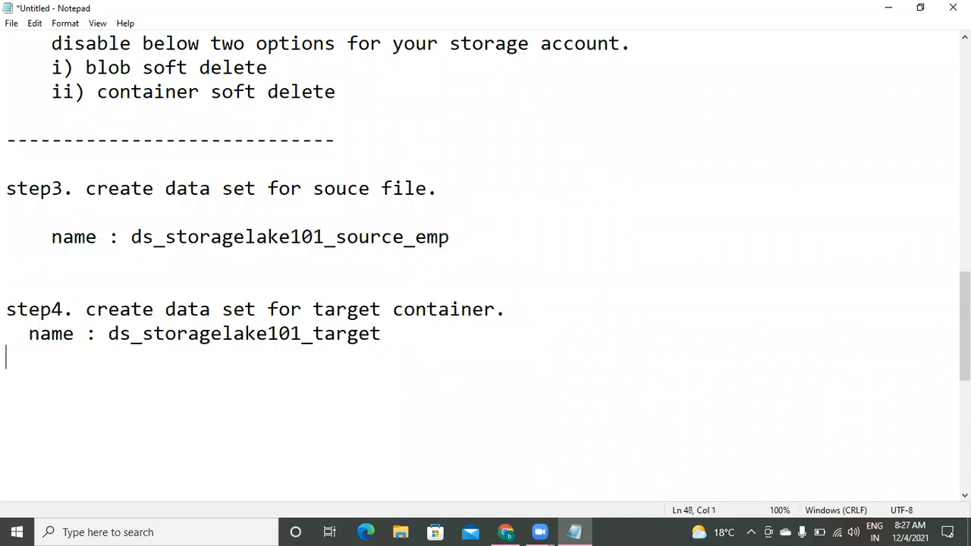
type("step")
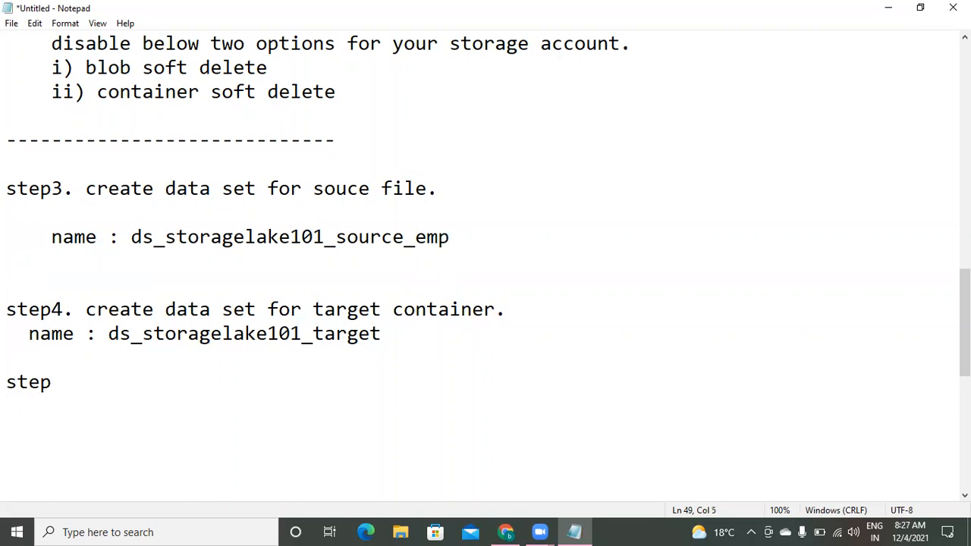
type("5:  create pi")
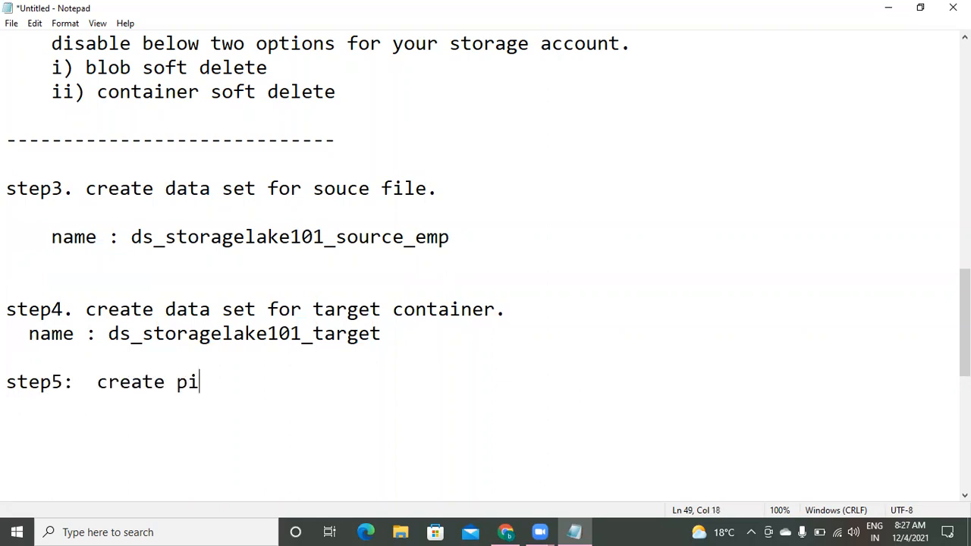
type("peline.")
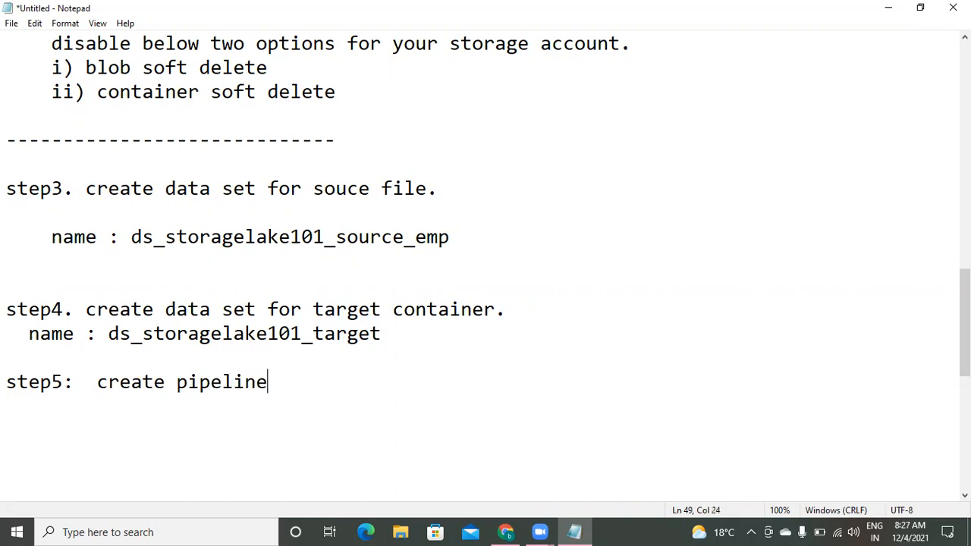
key("Return")
left_click(576, 9)
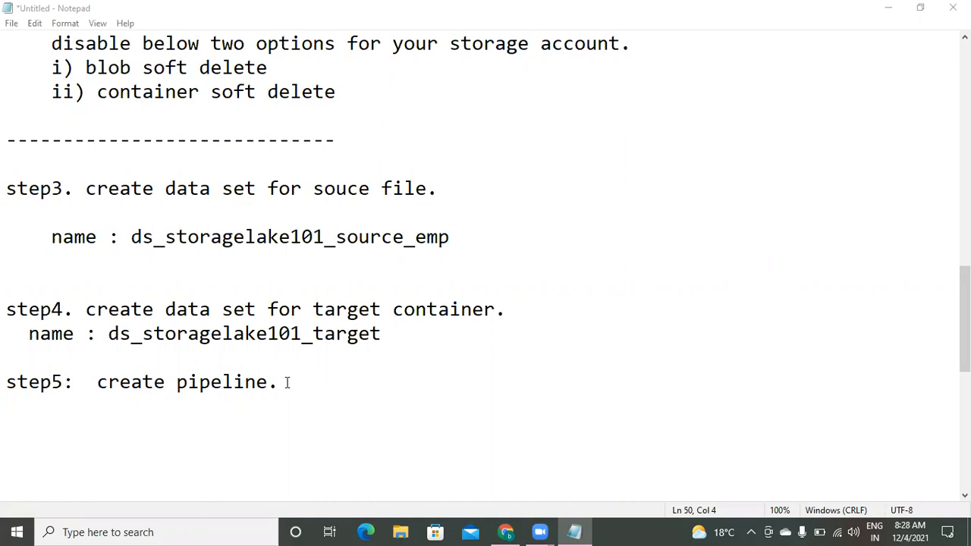
- Switch to Azure Data Factory and create a new blank pipeline in the factory resources
left_click(506, 532)
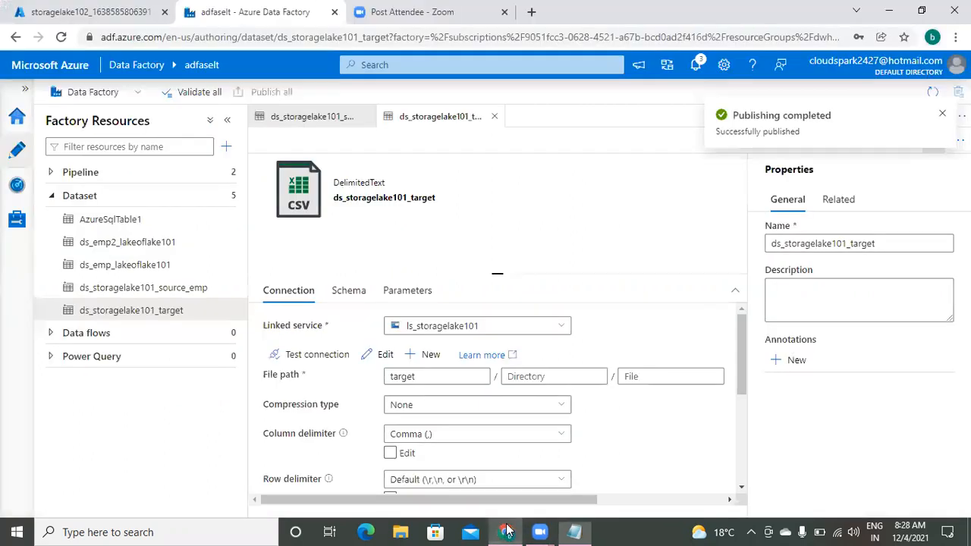
left_click(53, 199)
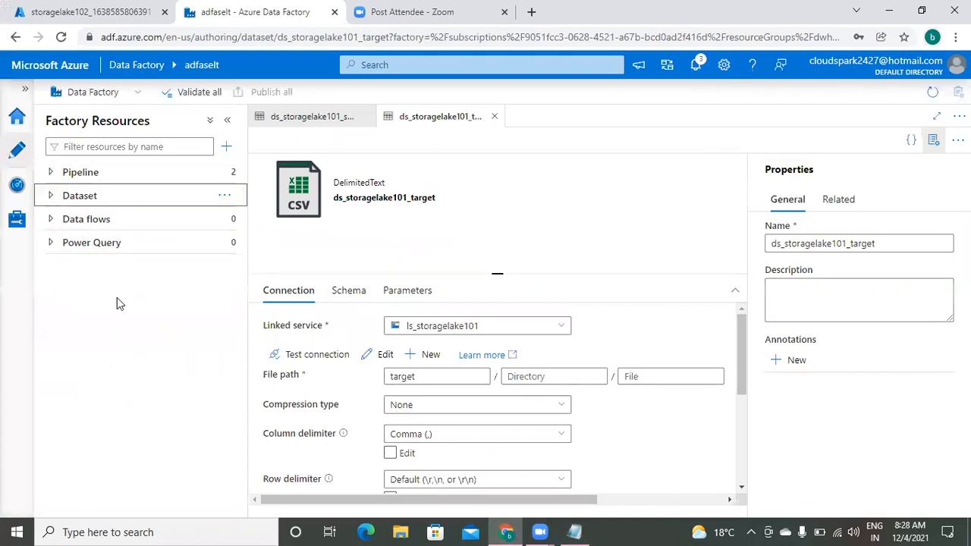
left_click(51, 173)
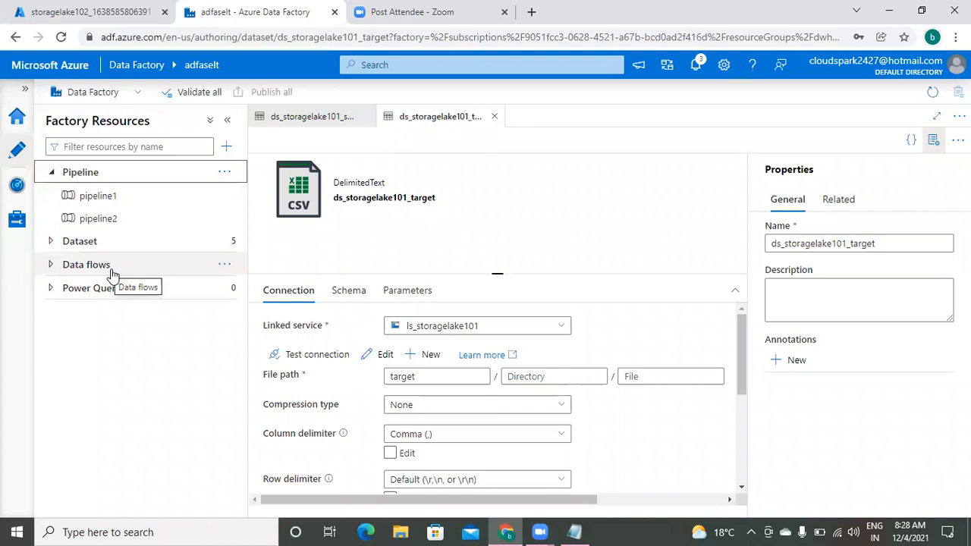
left_click(230, 173)
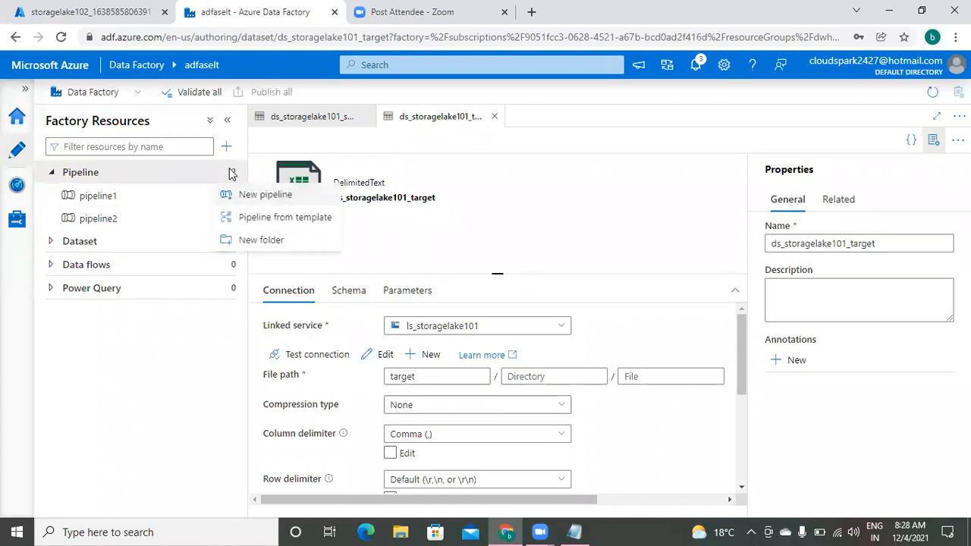
left_click(258, 196)
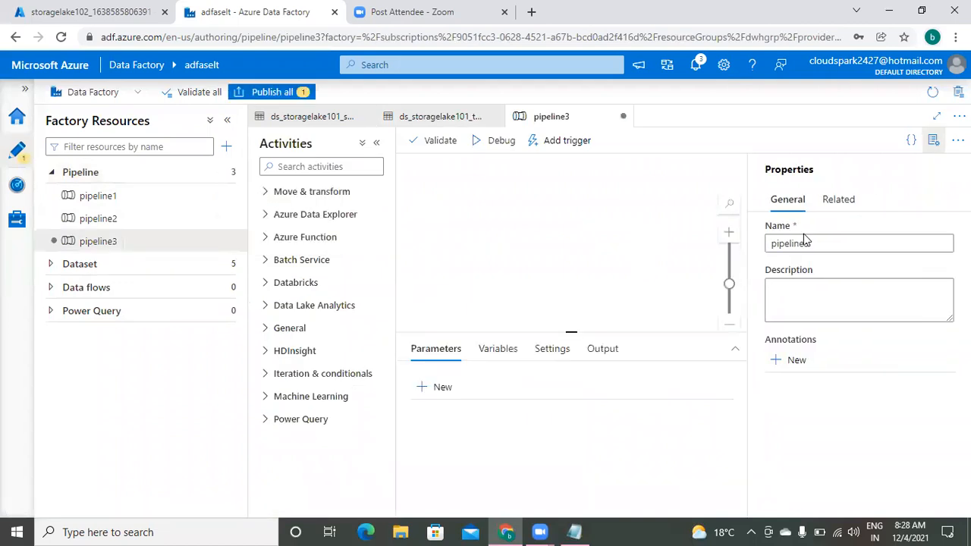
- Replace the new pipeline's default name with copy_source_target1
left_click(822, 242)
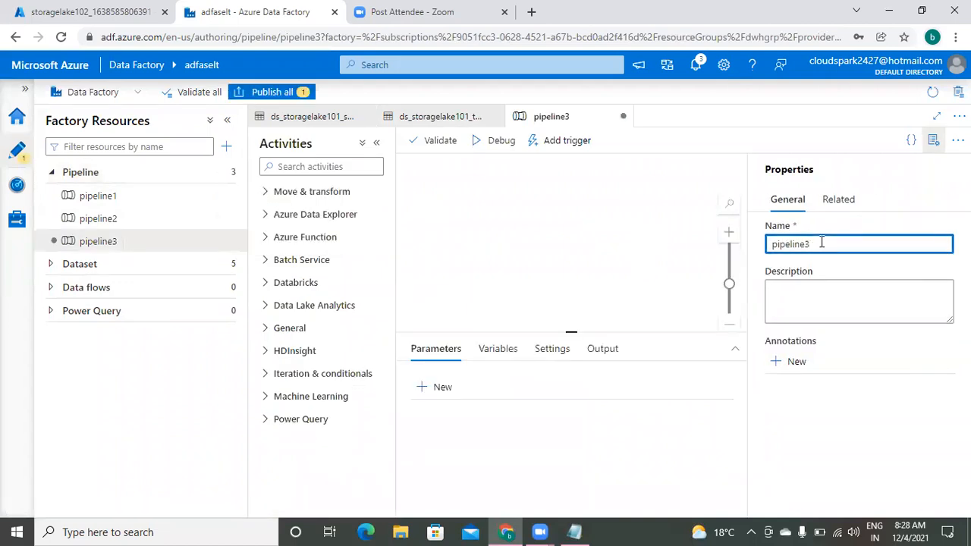
key("BackSpace")
key("BackSpace")
key("BackSpace")
key("BackSpace")
key("BackSpace")
key("BackSpace")
key("BackSpace")
key("BackSpace")
key("BackSpace")
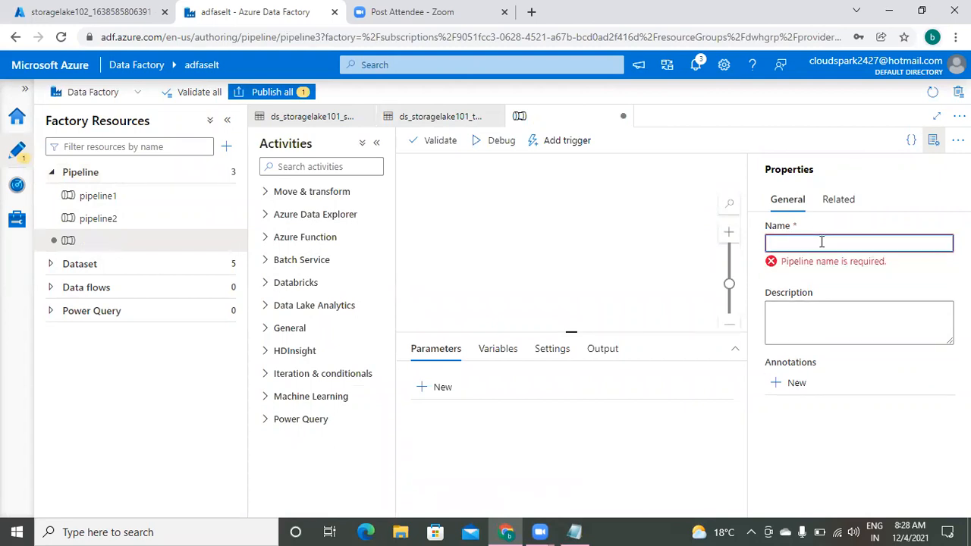
type("copy")
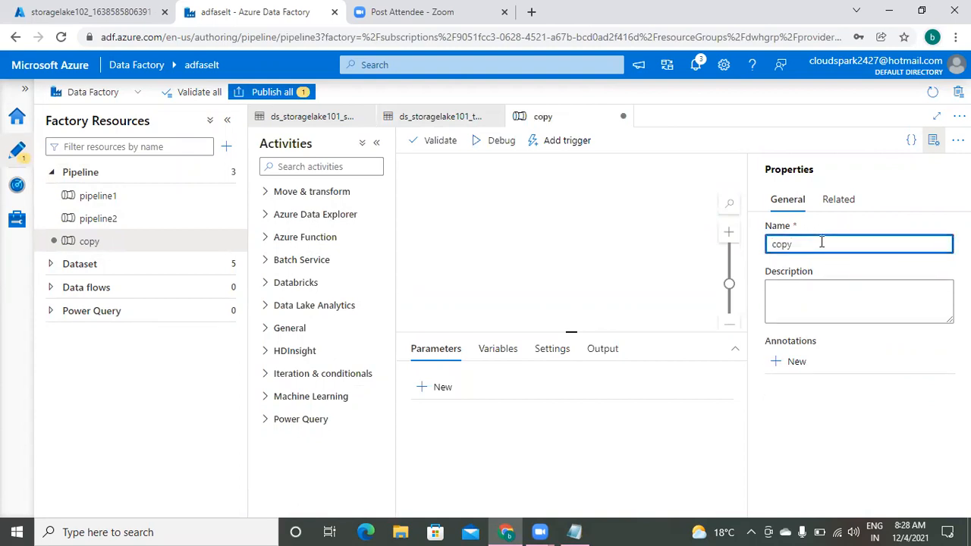
type("_source_target1")
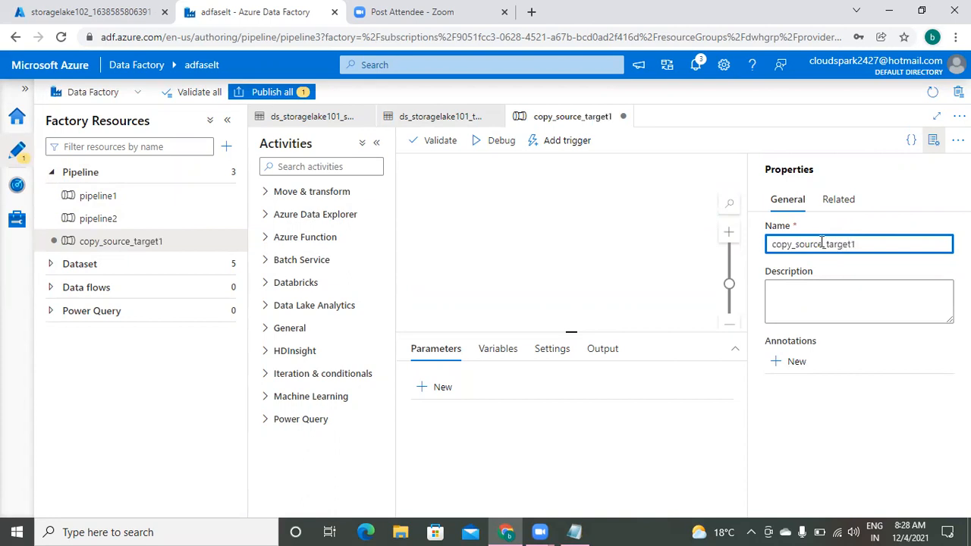
- Enter "storage account : storage lake 101" as the pipeline's description
left_click(854, 295)
type("storage account : storage lake 101")
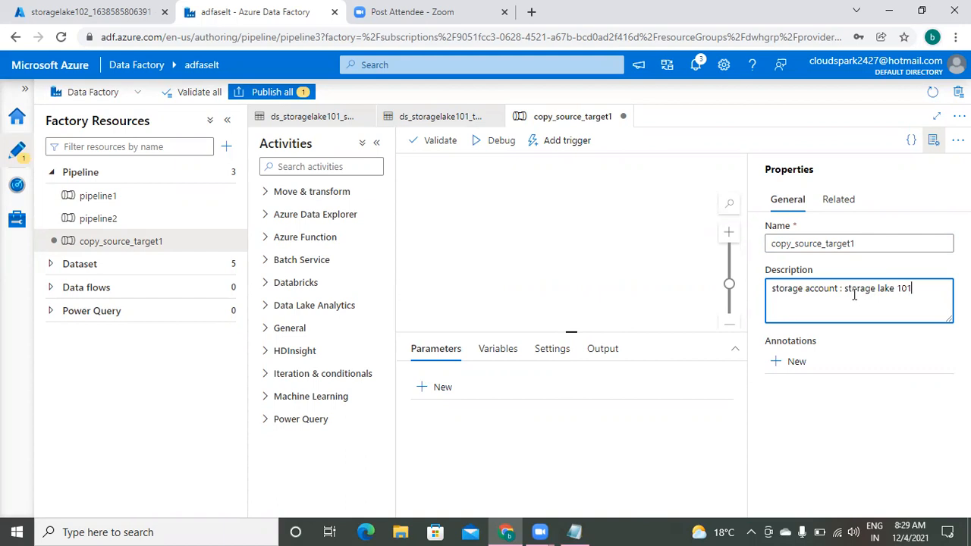
key("Return")
left_click(462, 192)
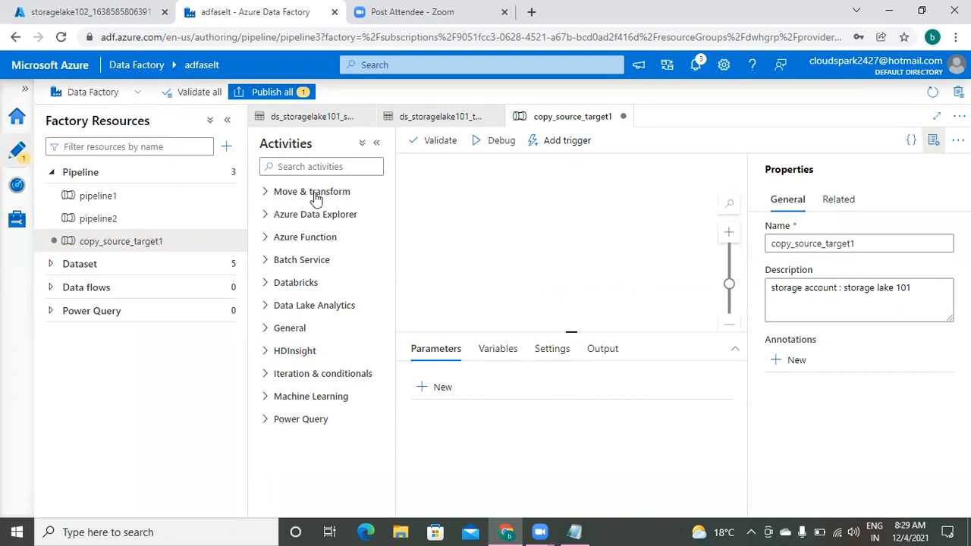
- Add a Copy data activity to the pipeline canvas and name it dataIngest_copy
left_click(267, 194)
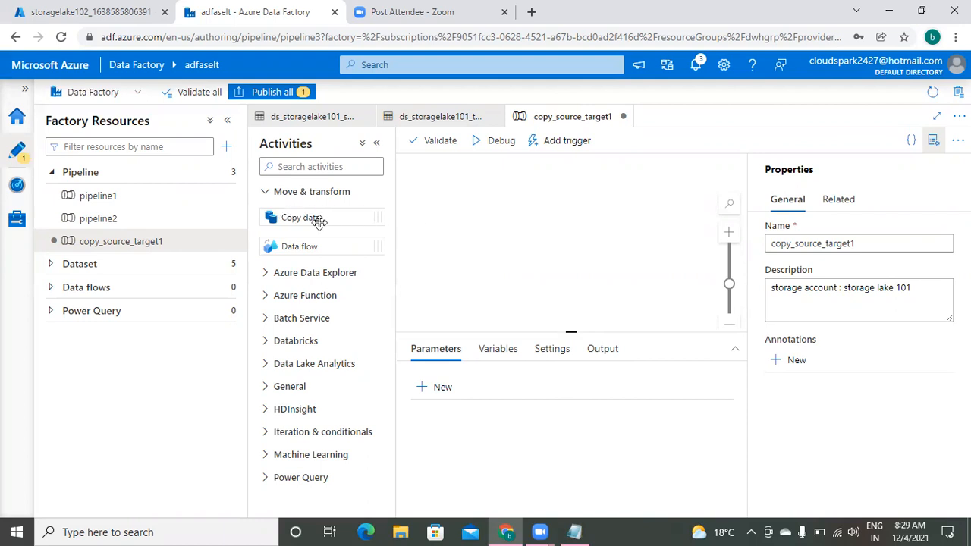
left_click_drag(317, 217, 546, 230)
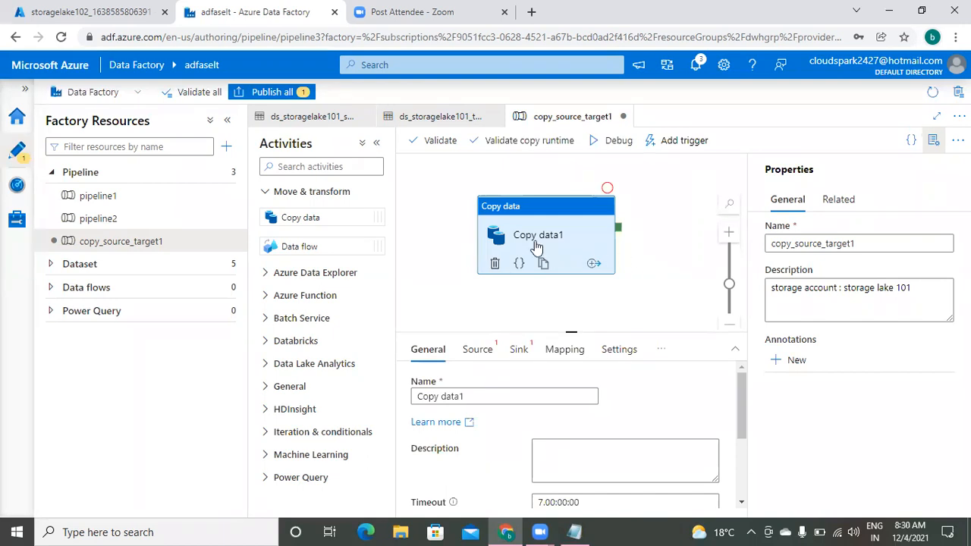
left_click(483, 395)
key("BackSpace")
key("BackSpace")
key("BackSpace")
key("BackSpace")
key("BackSpace")
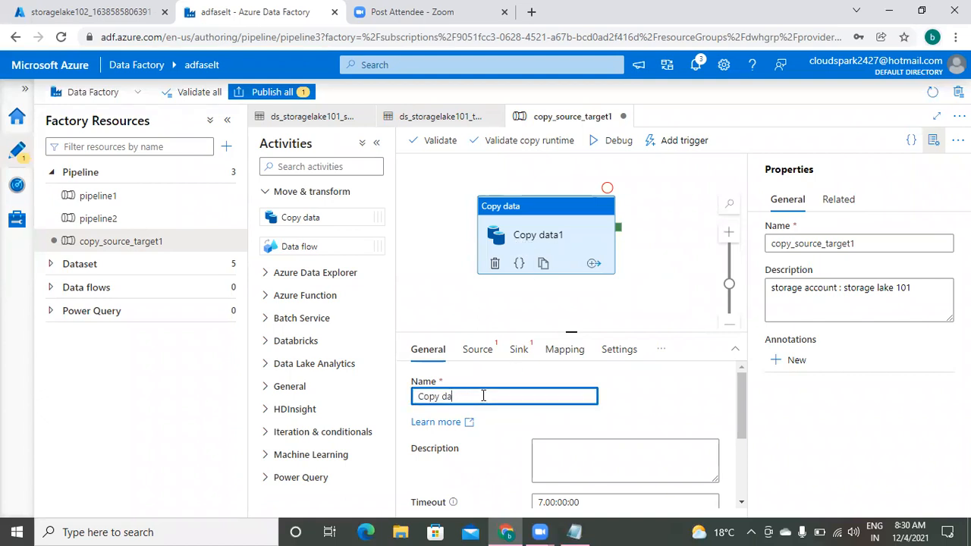
key("BackSpace")
key("BackSpace")
key("BackSpace")
key("BackSpace")
key("BackSpace")
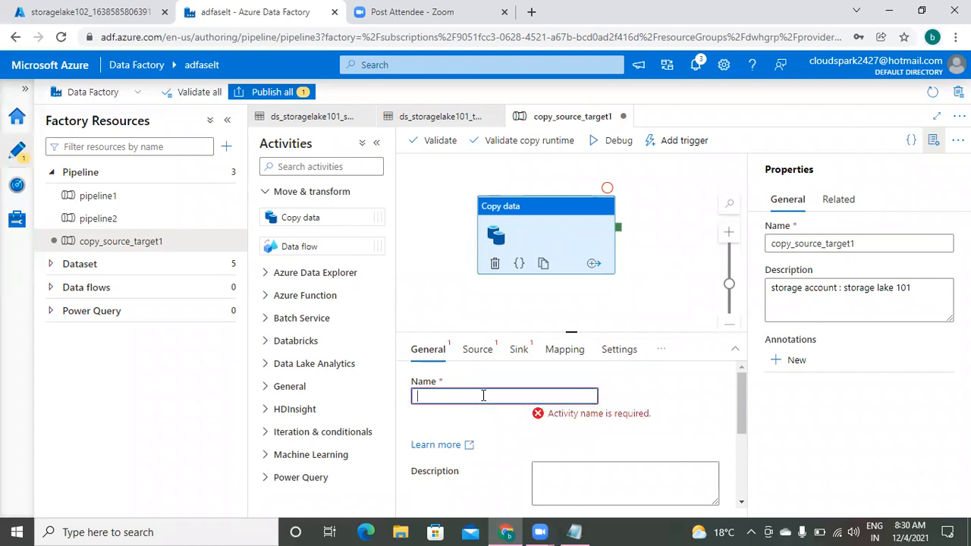
type("dataIngest")
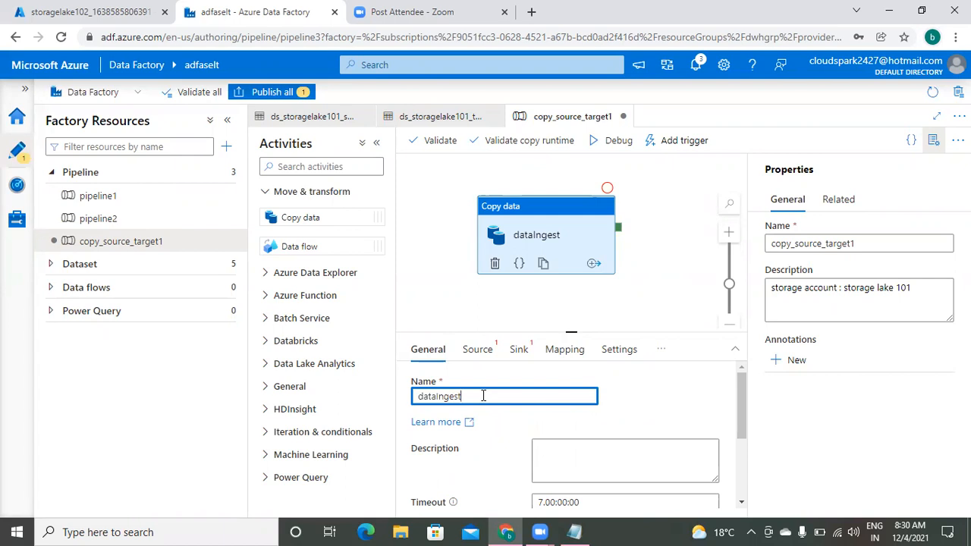
type("_copy")
left_click(542, 244)
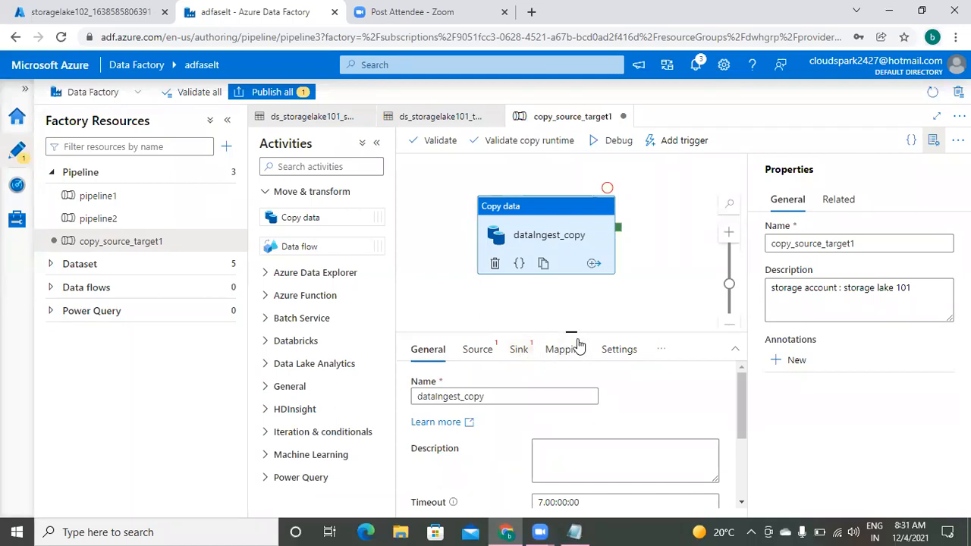
- Set the source dataset of the dataIngest_copy activity to ds_storagelake101_source_emp
left_click_drag(571, 331, 569, 288)
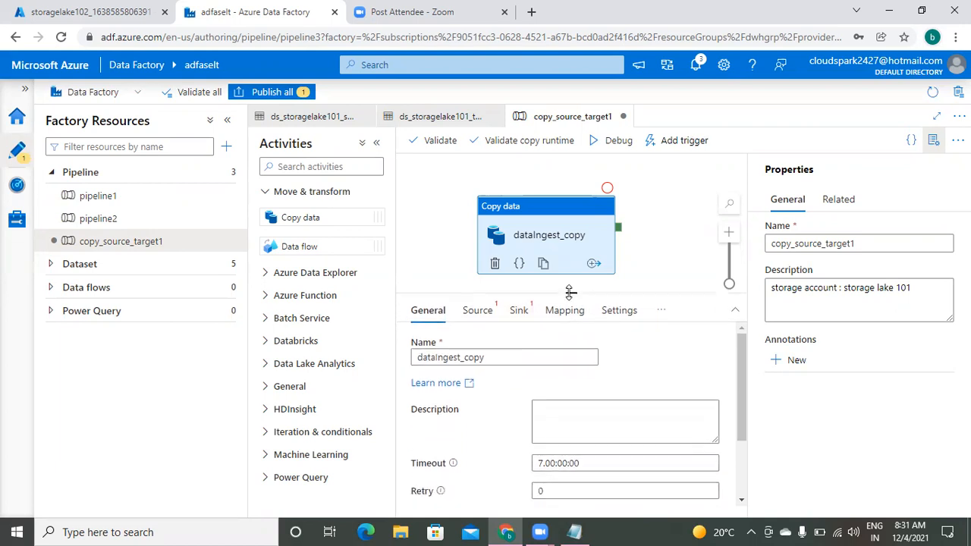
left_click(481, 313)
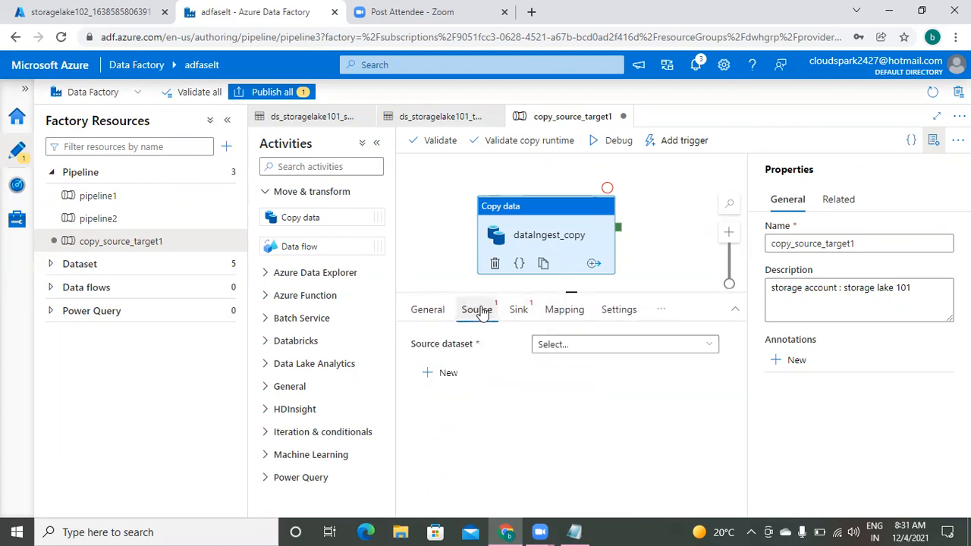
left_click(715, 346)
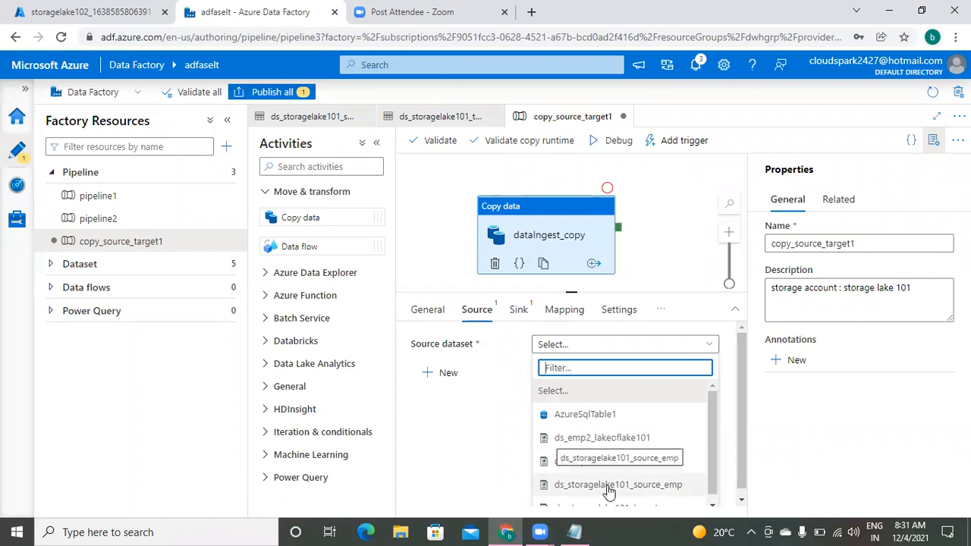
left_click(654, 486)
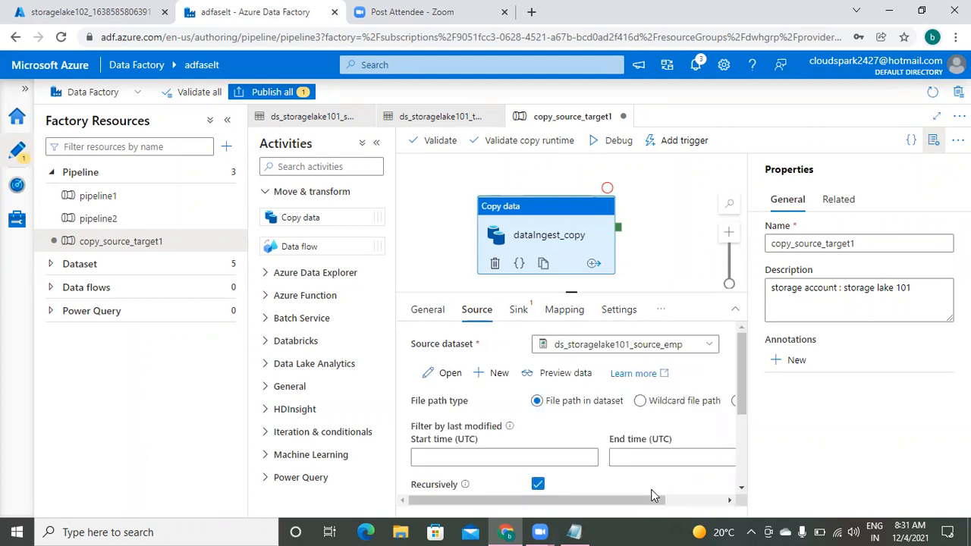
left_click(520, 315)
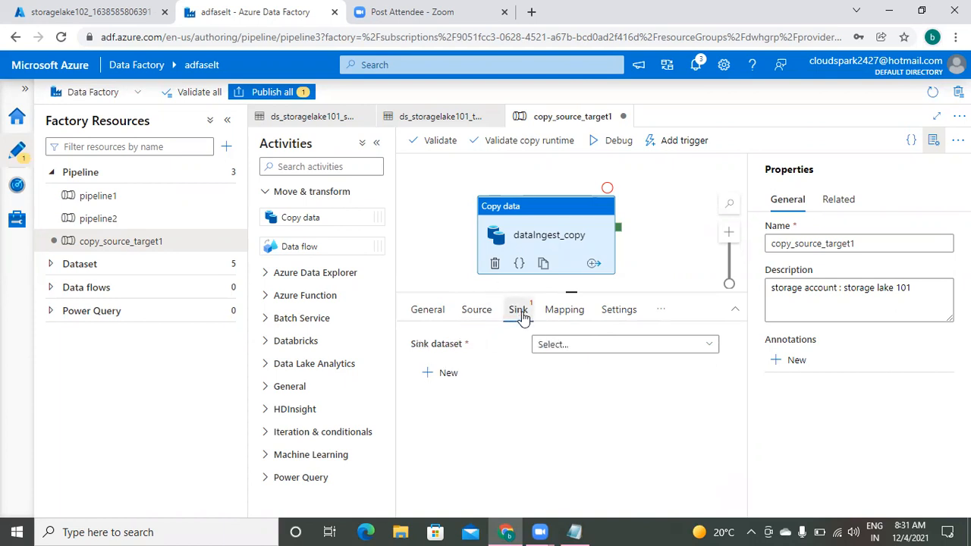
left_click(706, 346)
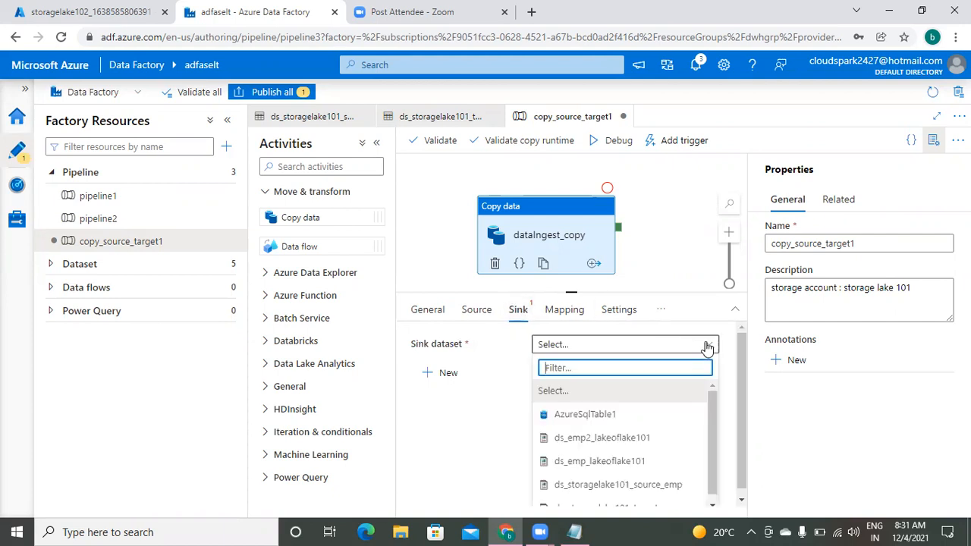
left_click(714, 393)
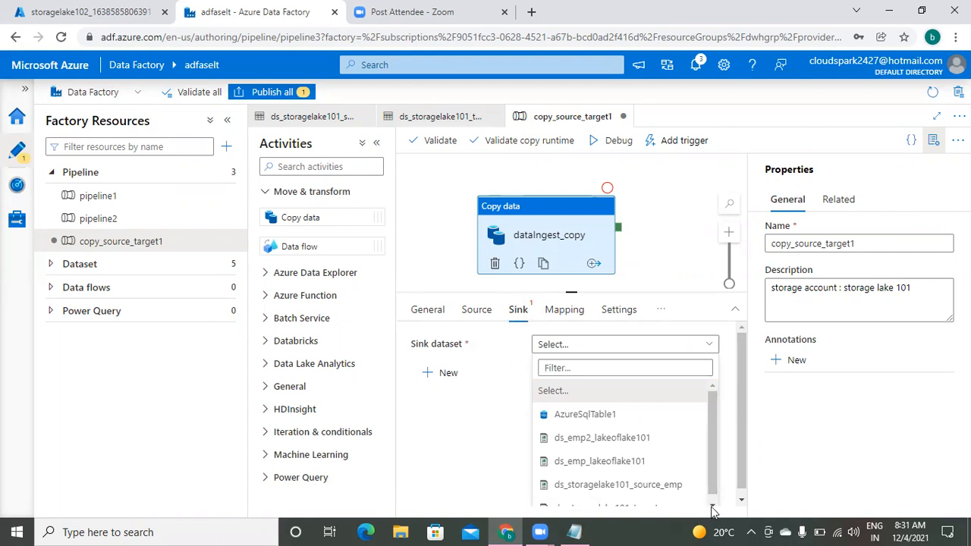
left_click(624, 387)
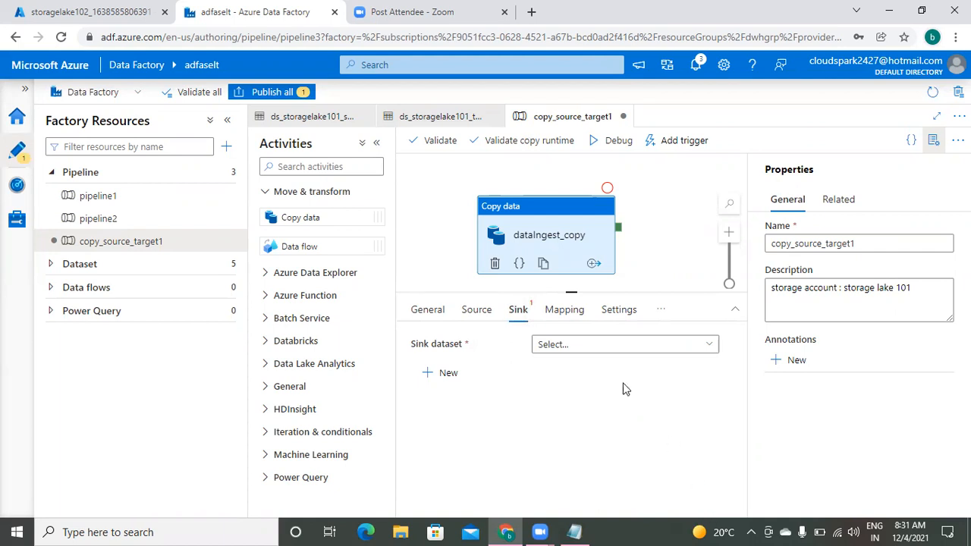
- Hide the pipeline's properties and resize the area between the canvas and the configuration pane
left_click(571, 289)
mouse_move(570, 233)
left_mouse_down()
mouse_move(570, 212)
mouse_move(570, 224)
left_mouse_up()
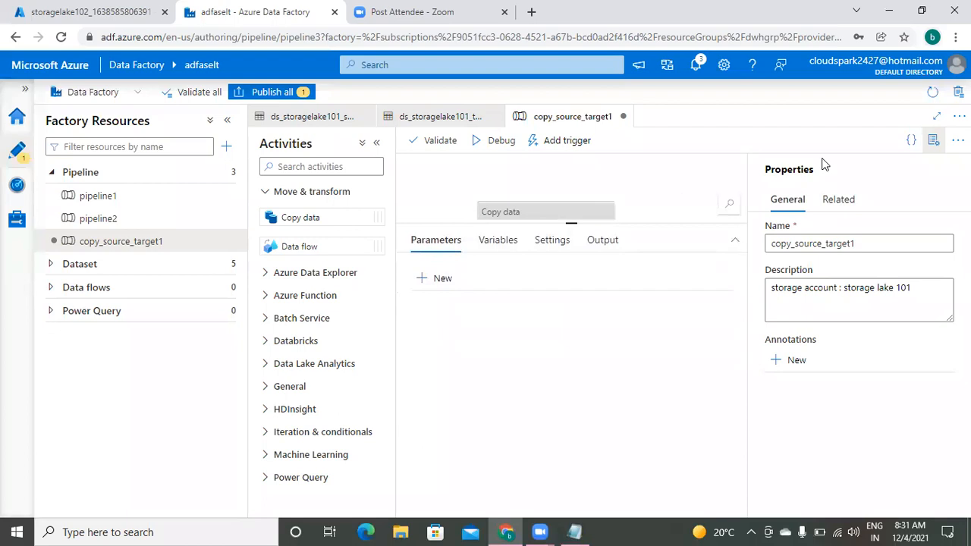
left_click(933, 144)
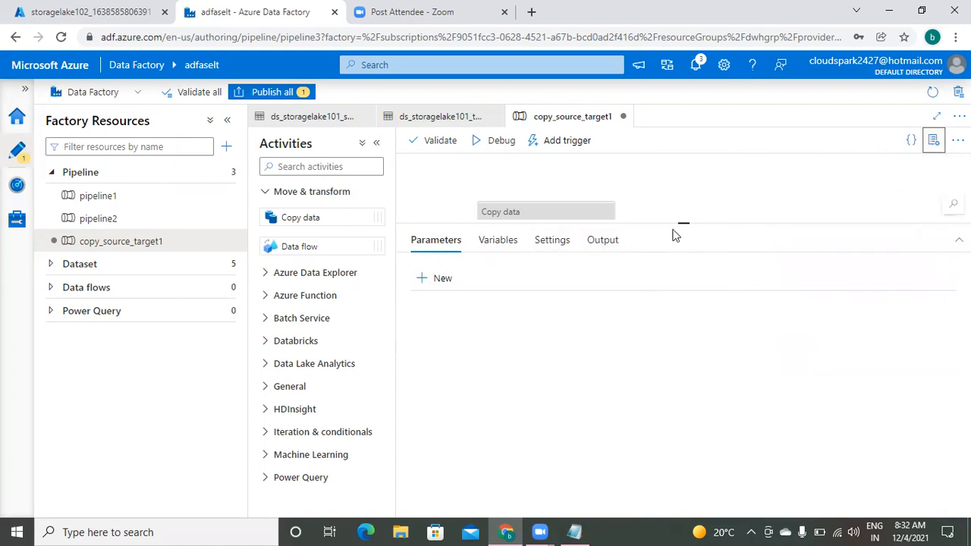
left_click_drag(677, 228, 683, 253)
right_click(683, 253)
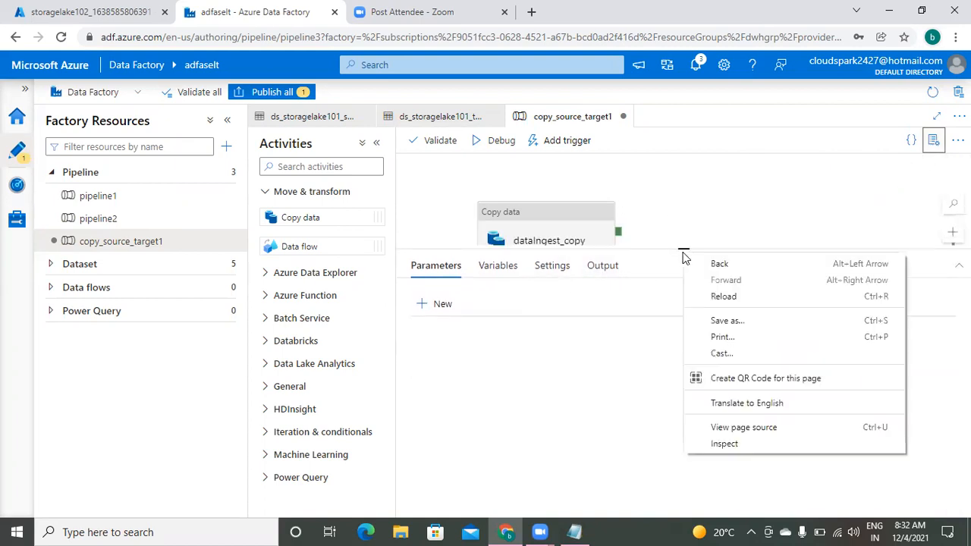
- Set the sink dataset of the dataIngest_copy activity to ds_storagelake101_target and review its source and sink settings
left_click(554, 225)
left_click(556, 230)
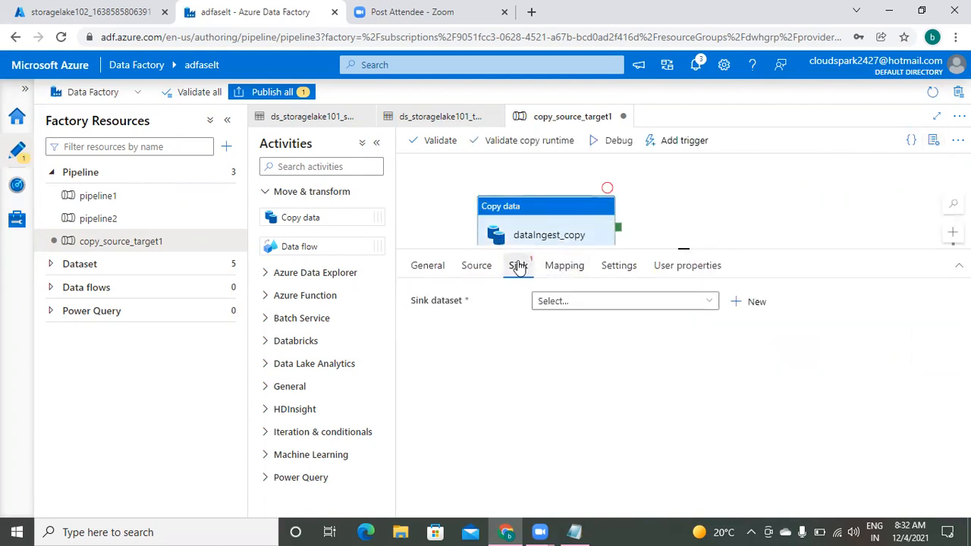
left_click(709, 304)
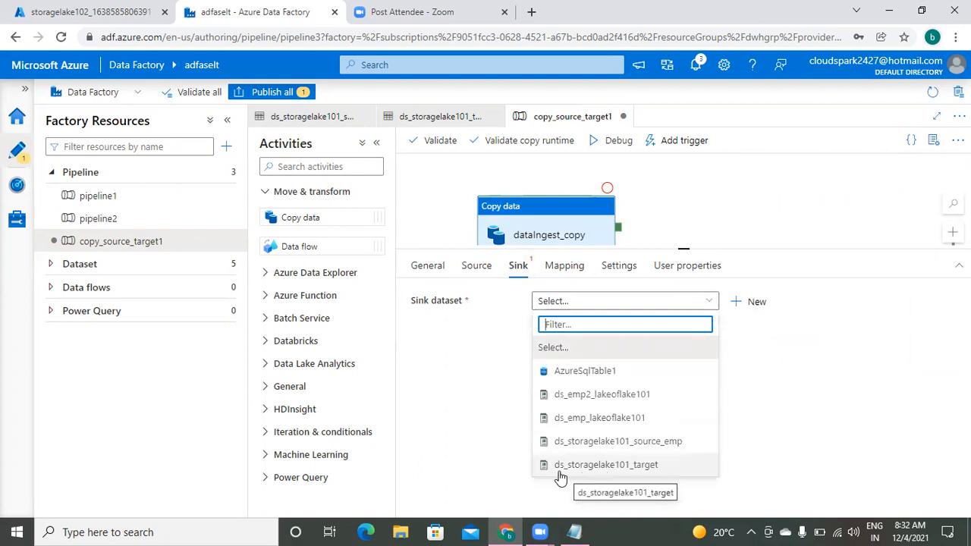
left_click(628, 471)
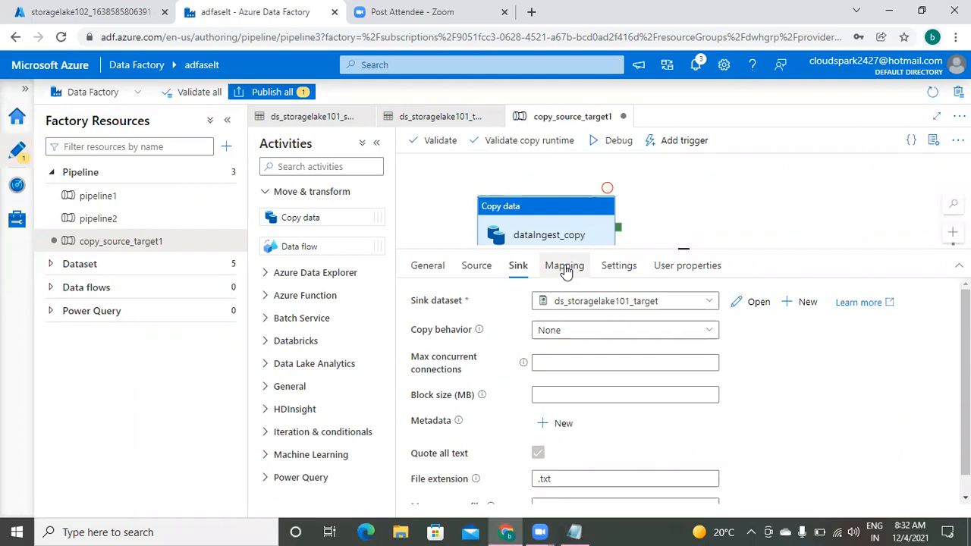
left_click(473, 272)
left_click(517, 273)
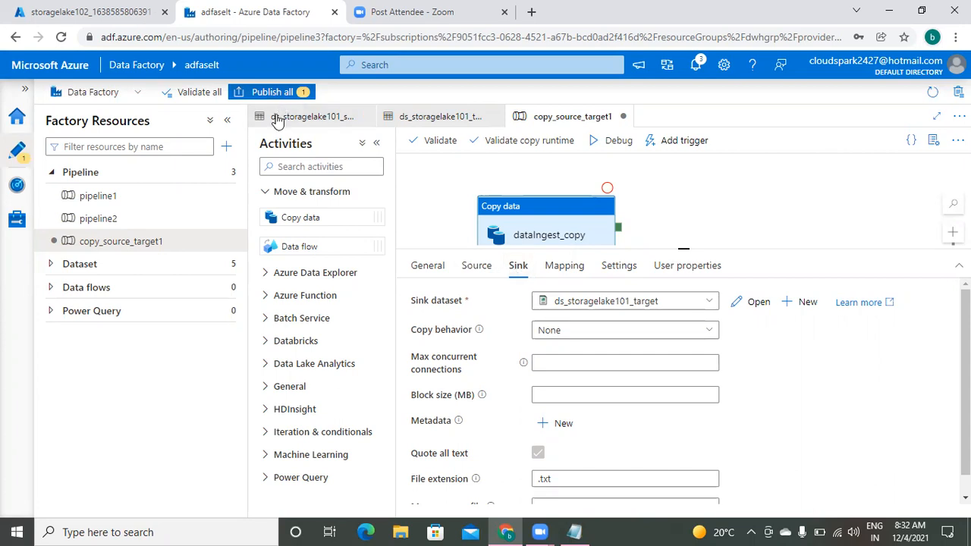
- In Notepad, add "name : dataingest_copy (copy activity)" under step5, with indented source and sink labels beneath it
left_click(574, 531)
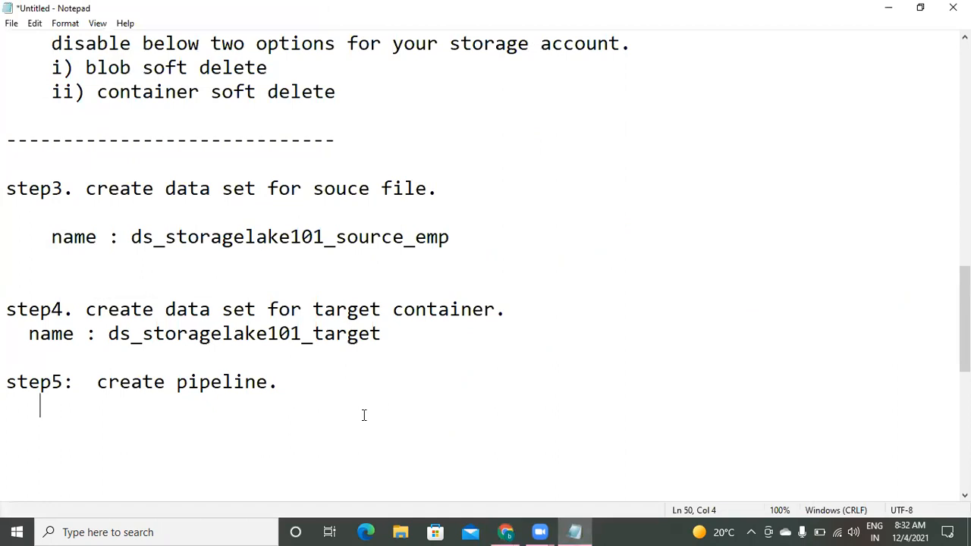
type("name :  dataingest_copy  (copy activity")
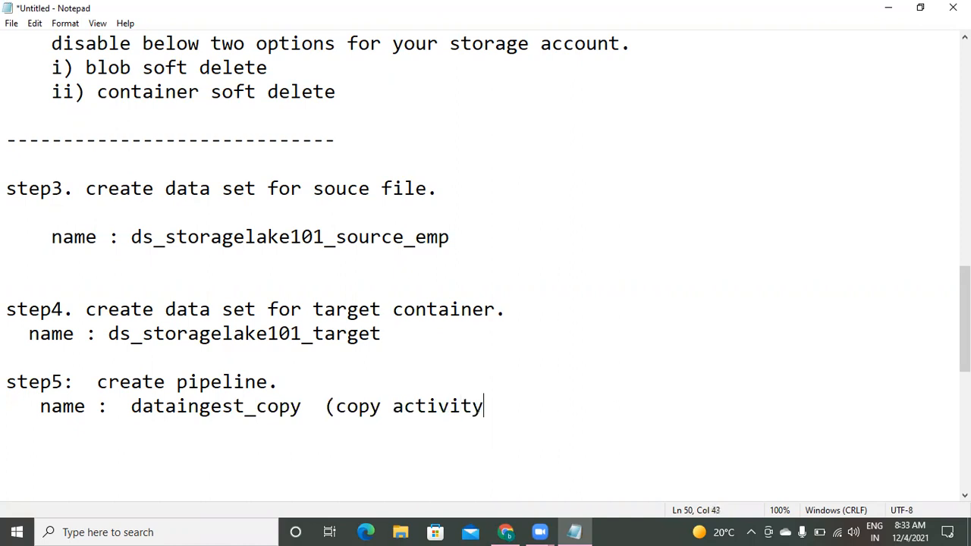
type(")")
key("Return")
type("source:")
key("Return")
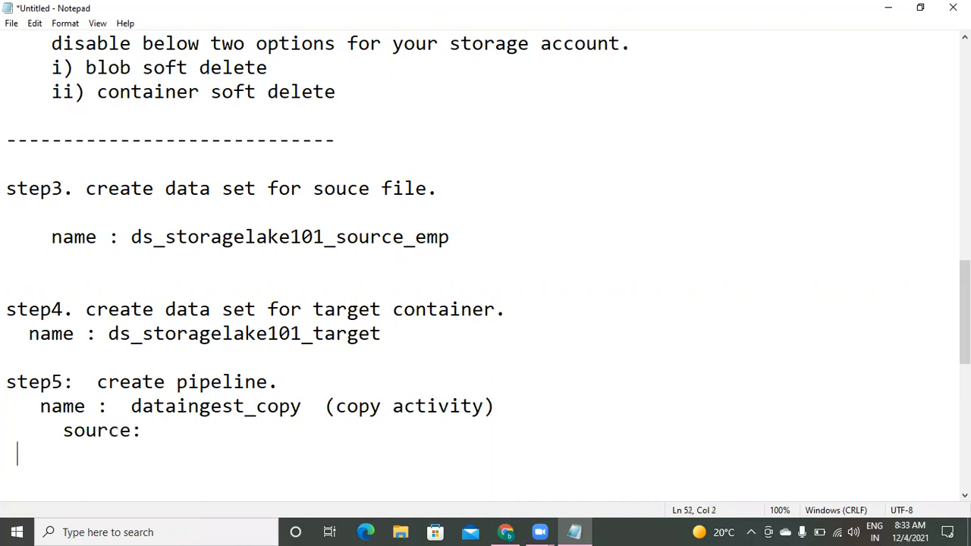
type("sink :")
- Enter ds_storgelake101_source_emp after the source label in the step5 notes
key("Up")
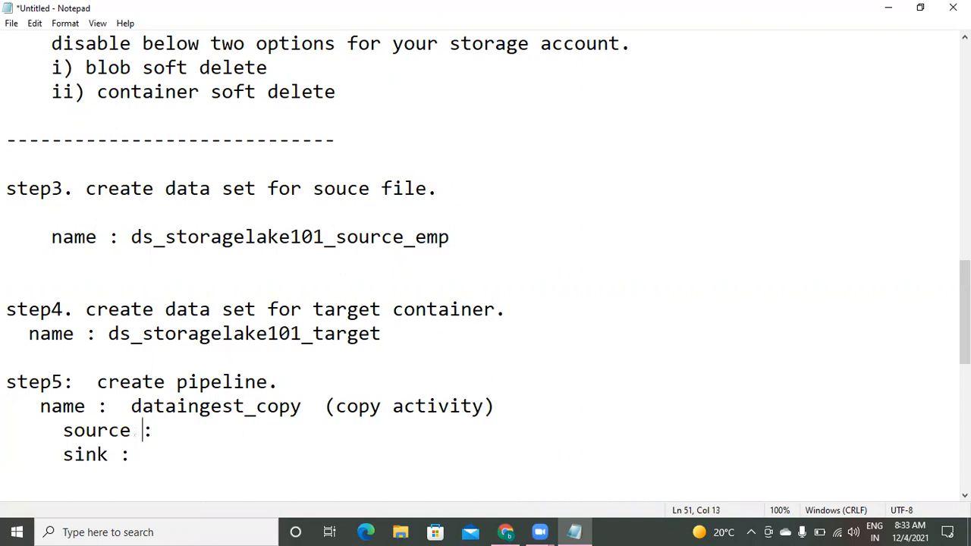
key("Right")
type("ds_sto")
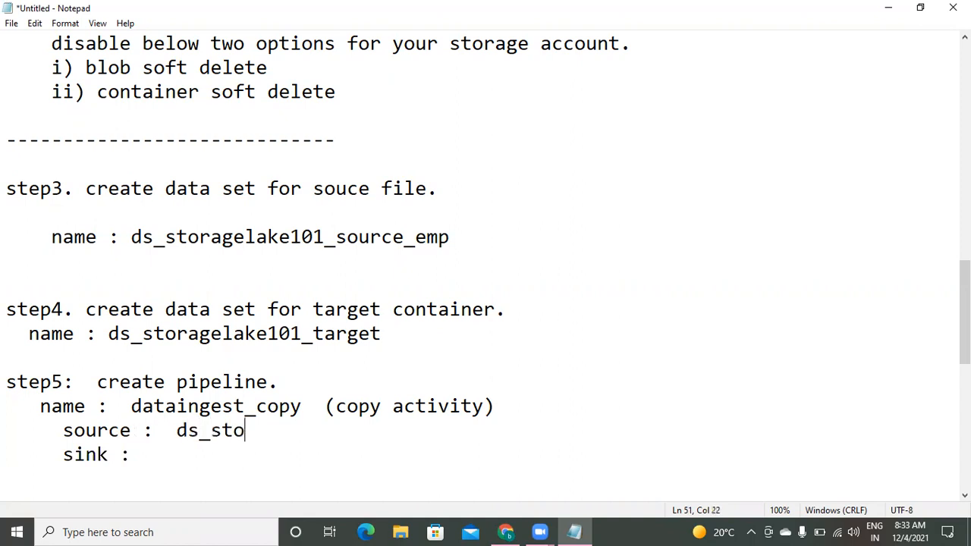
type("rgelak")
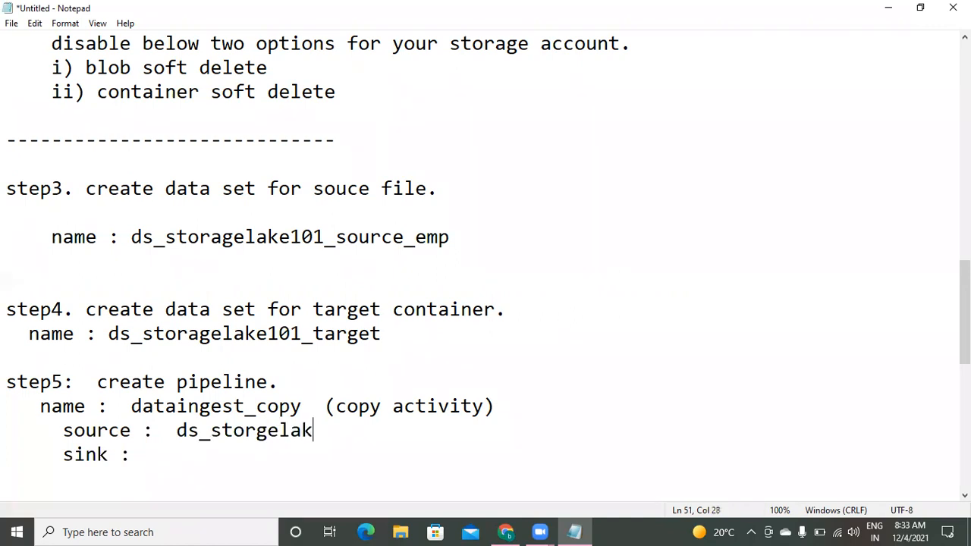
type("e101_")
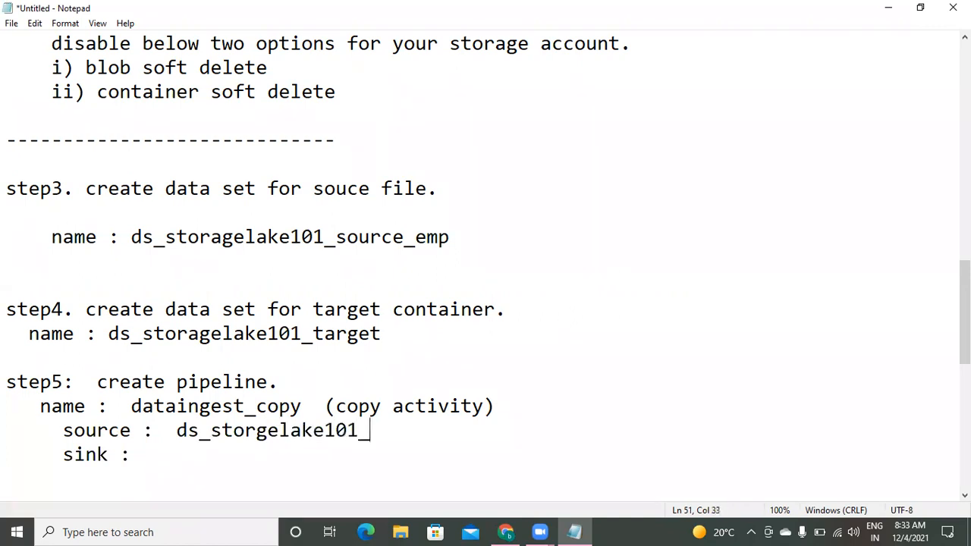
type("source")
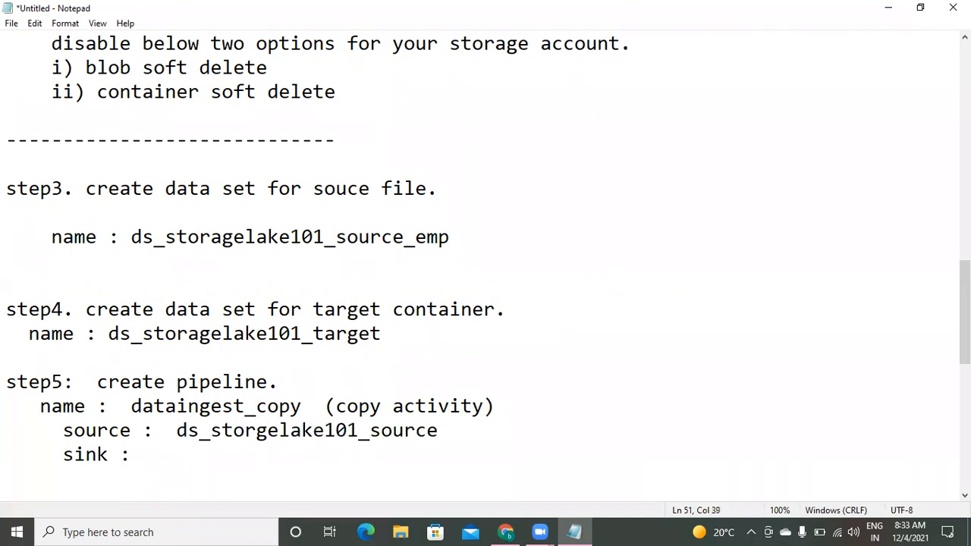
type("_emp")
- Enter ds_storagelake101_target after the sink label in the step5 notes and add blank lines below it
key("Down")
type("ds_storagelake101_target")
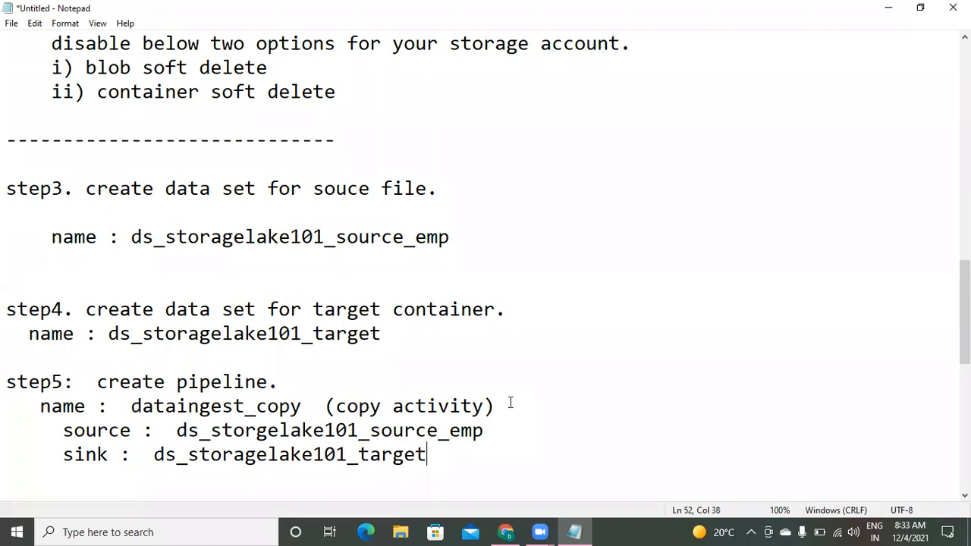
key("Return")
key("Return")
key("Return")
key("Return")
key("Return")
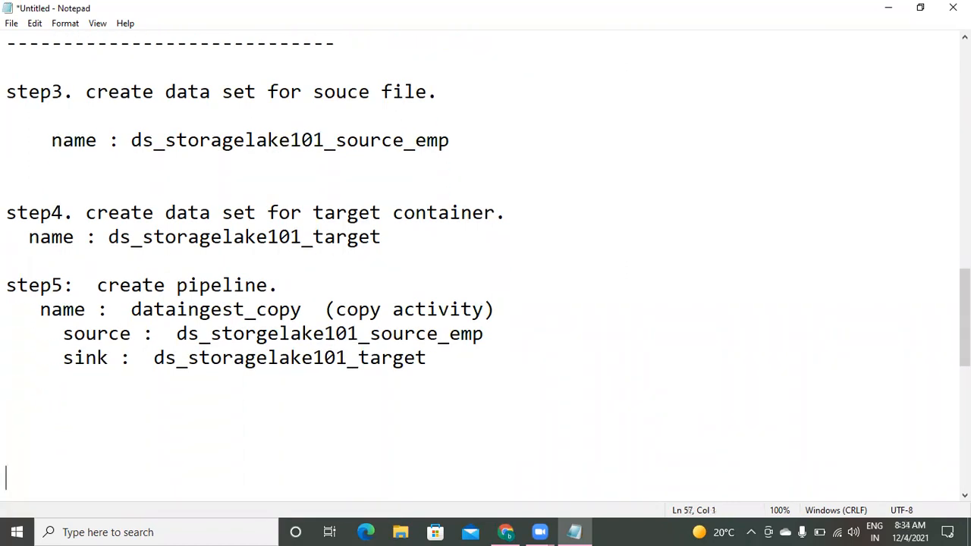
left_click(204, 392)
key("Return")
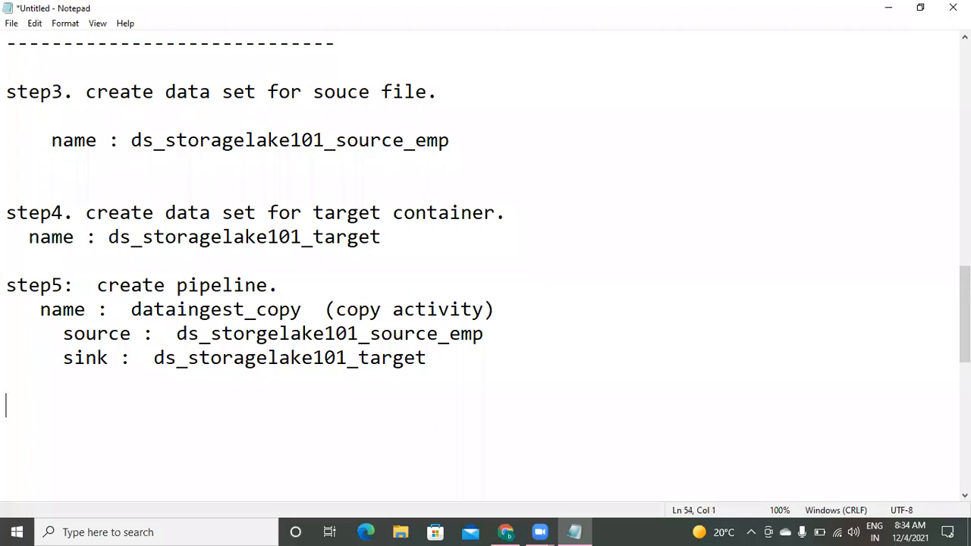
- Switch to Azure Data Factory in the browser and publish the pending copy_source_target1 pipeline
left_click(508, 532)
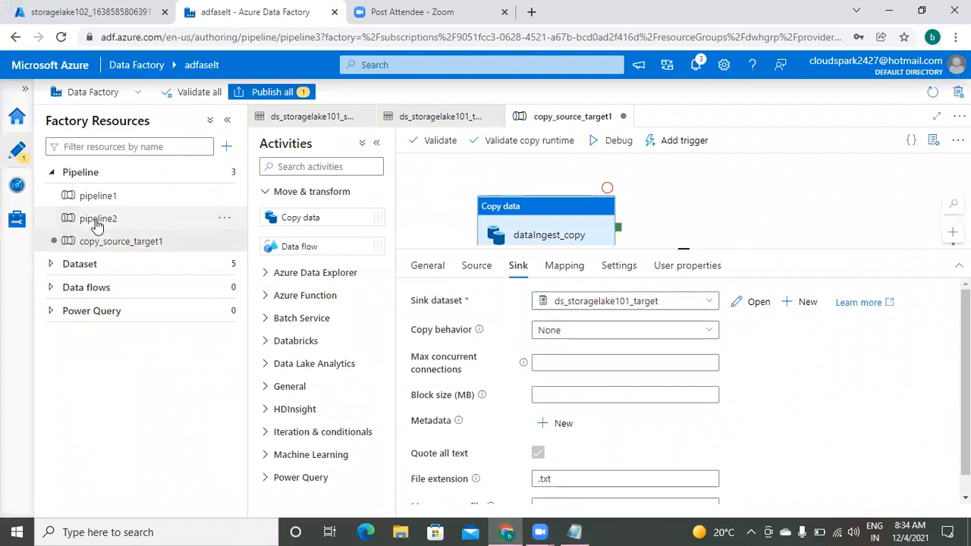
left_click(281, 93)
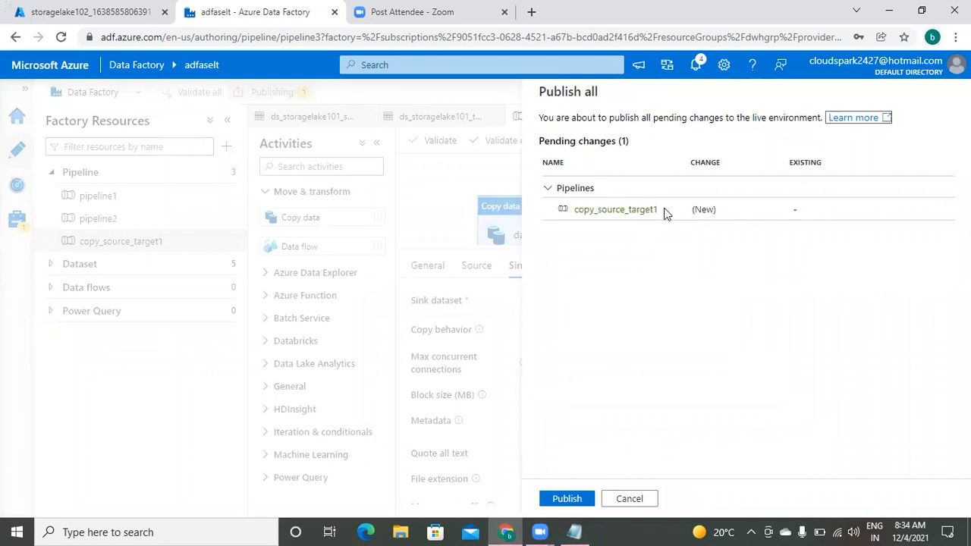
left_click(567, 499)
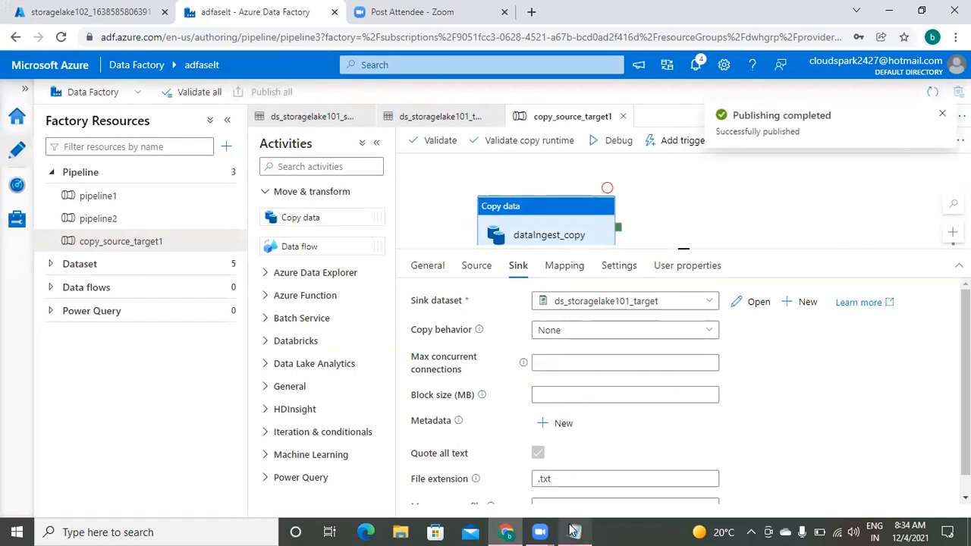
- In Notepad, add the line "step6: run the pipeline." below the step5 notes
left_click(574, 531)
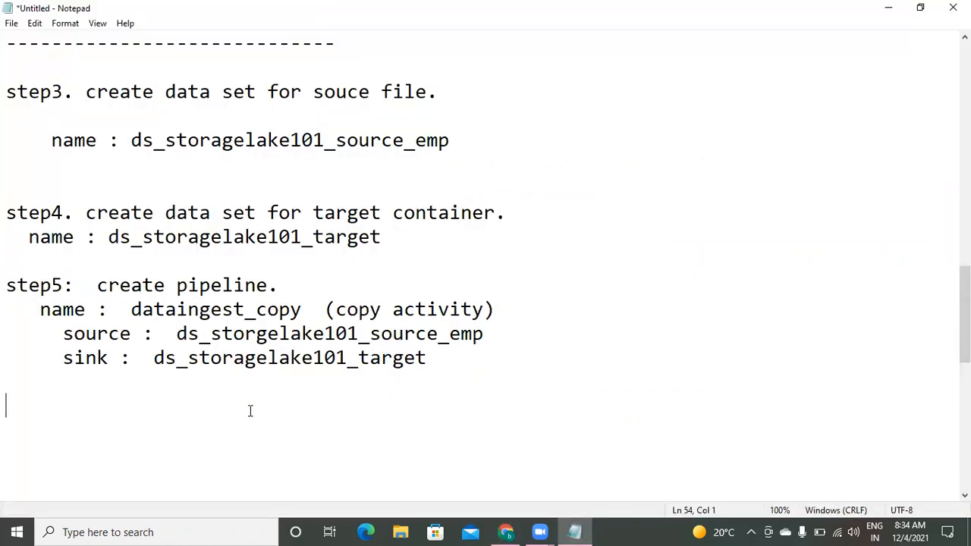
type("step")
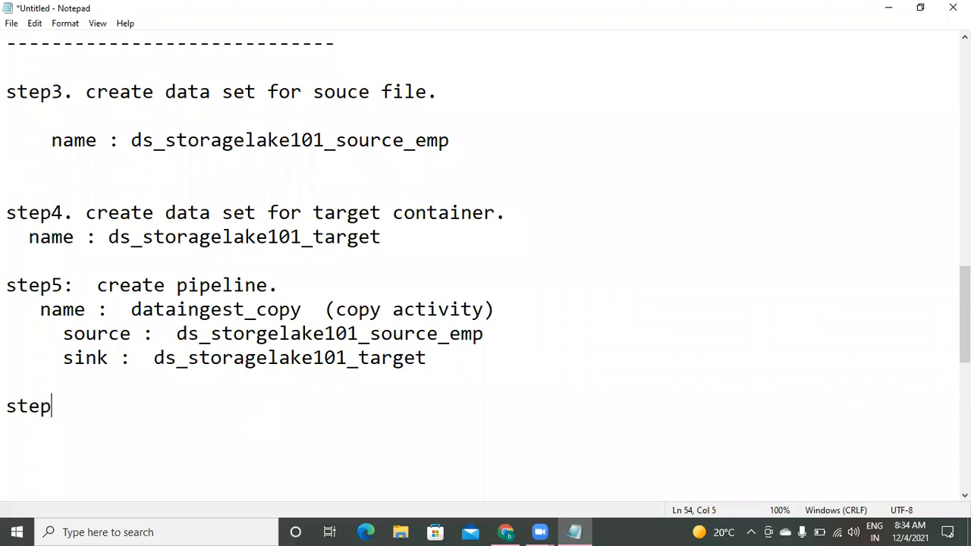
type("6:  run the pipl")
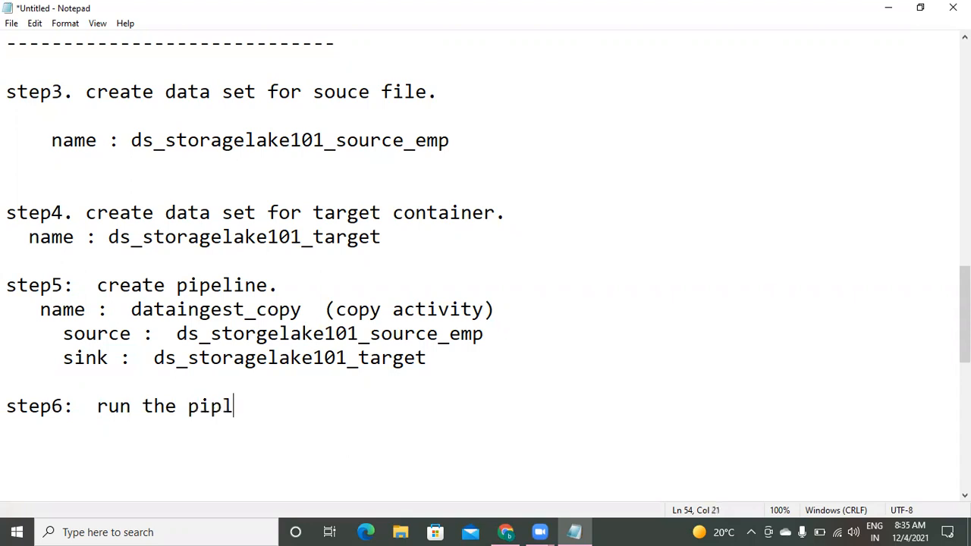
key("BackSpace")
type("eline.")
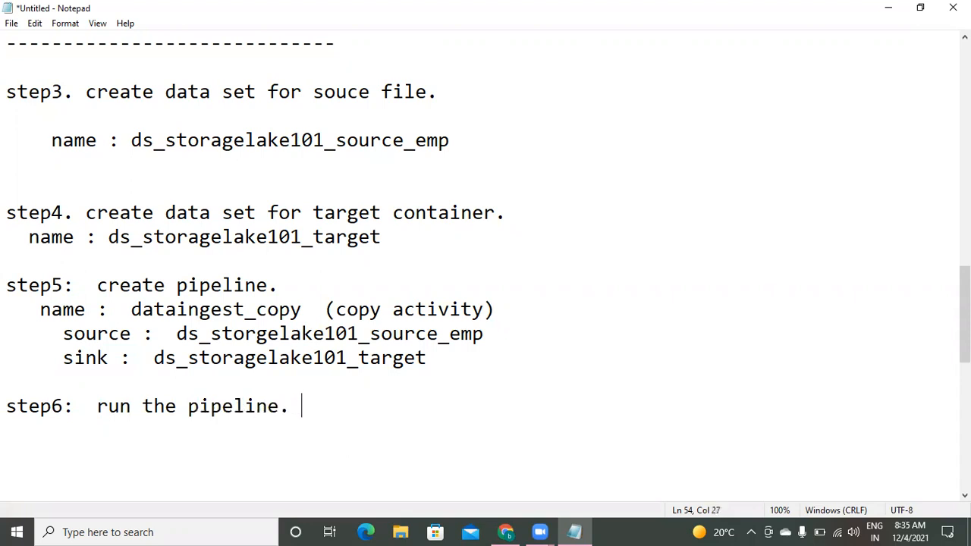
key("Return")
- Back in Azure Data Factory, trigger an immediate run of the published copy_source_target1 pipeline and check its status in the notifications
mouse_move(505, 532)
left_click(516, 469)
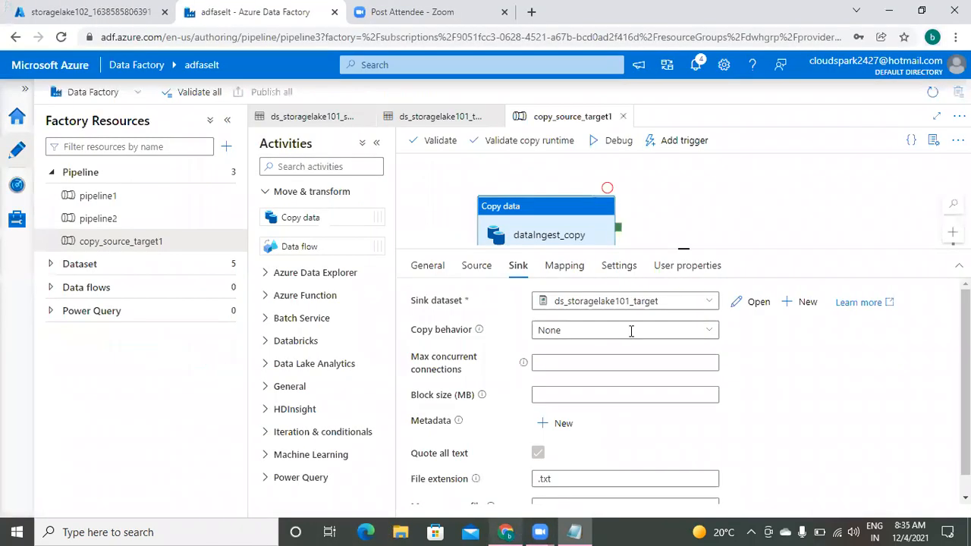
left_click_drag(684, 248, 684, 334)
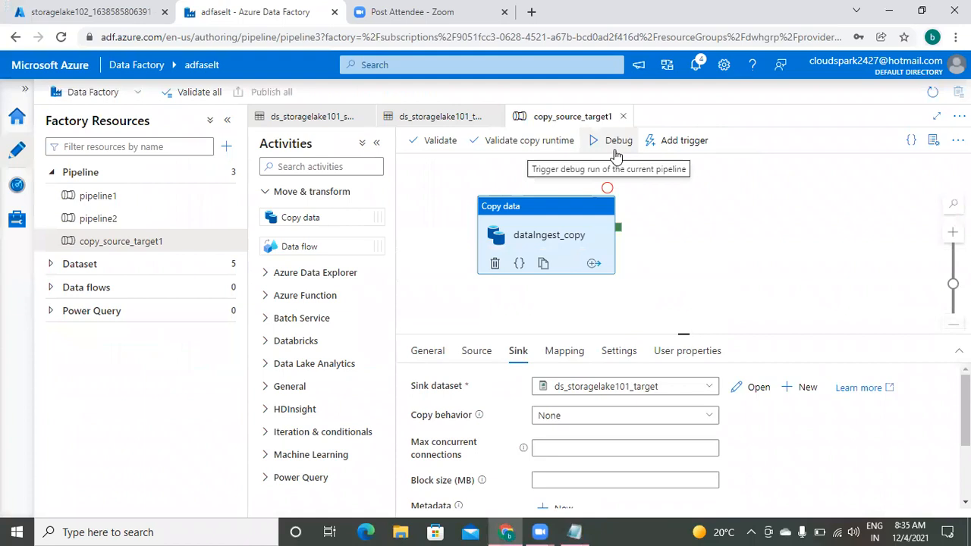
left_click(685, 144)
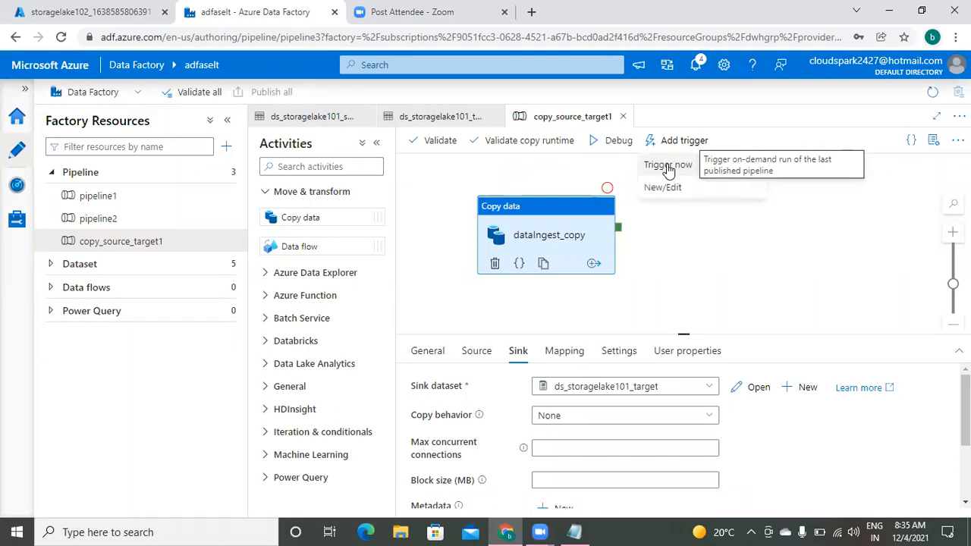
left_click(668, 165)
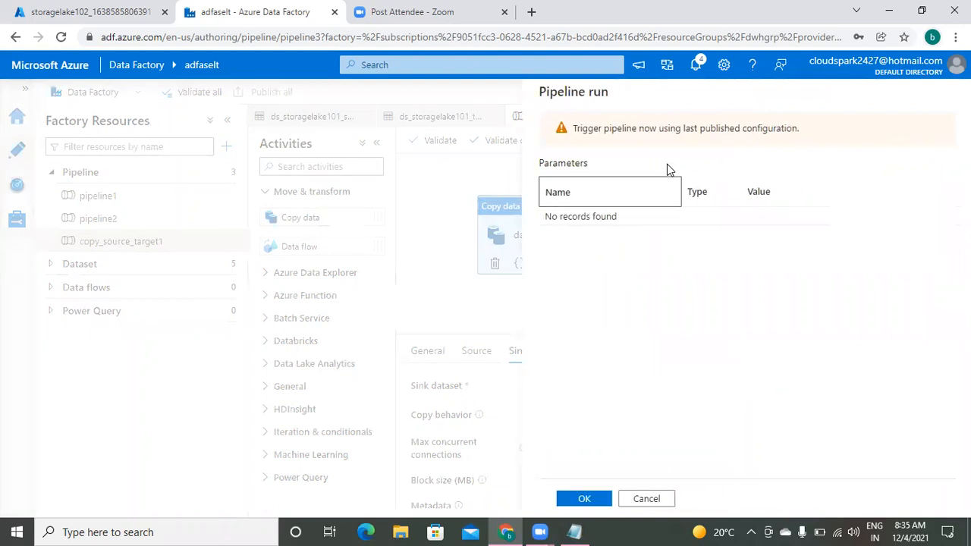
left_click(585, 501)
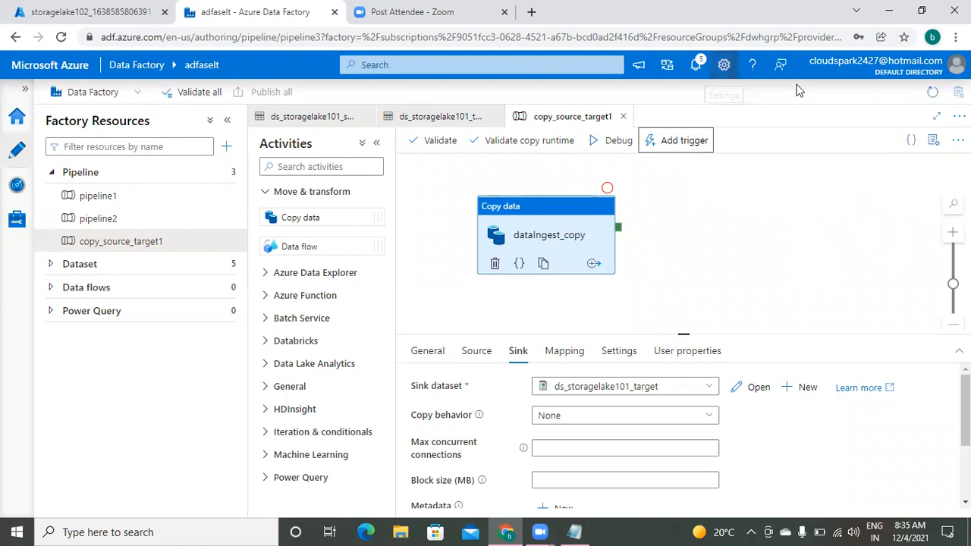
left_click(695, 65)
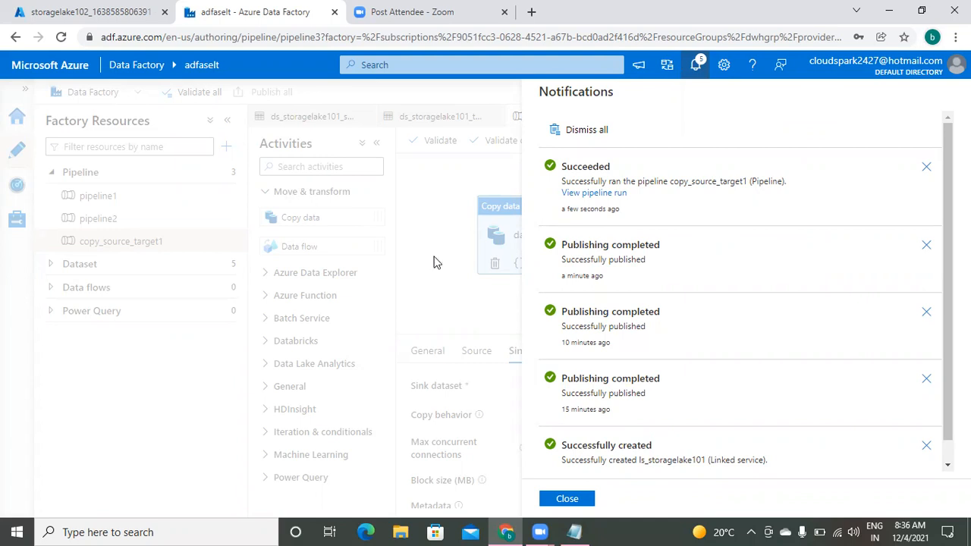
- Close the notifications and review the sink settings of the dataIngest_copy activity in copy_source_target1
left_click(576, 500)
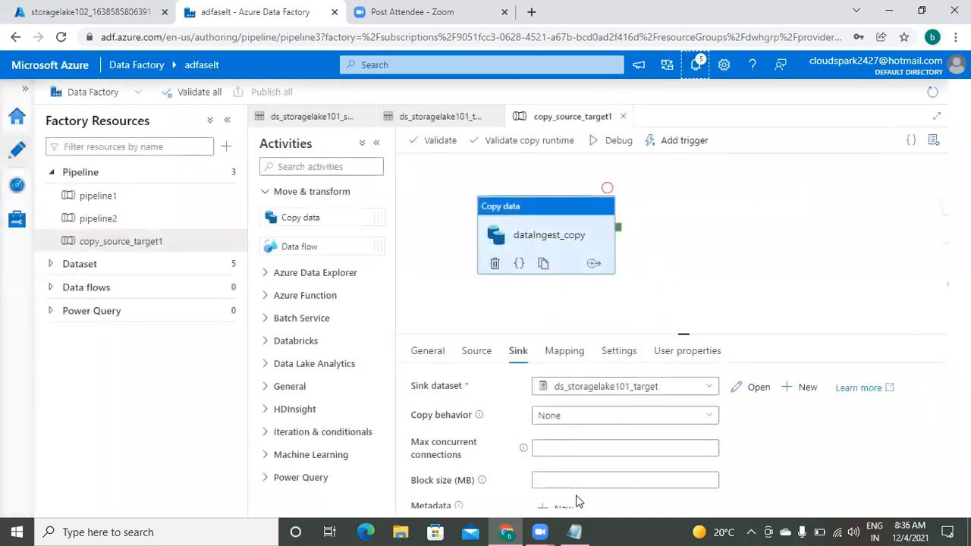
left_click(770, 250)
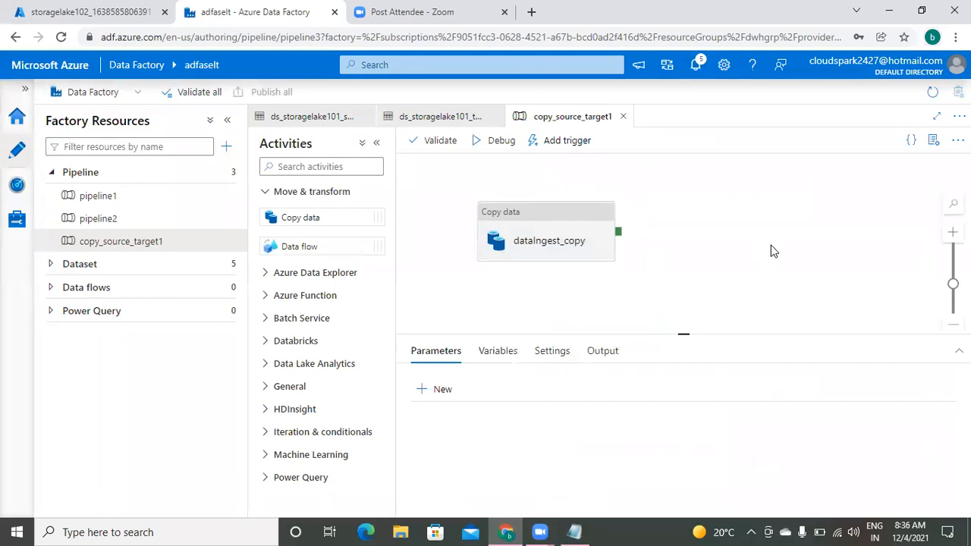
left_click(522, 225)
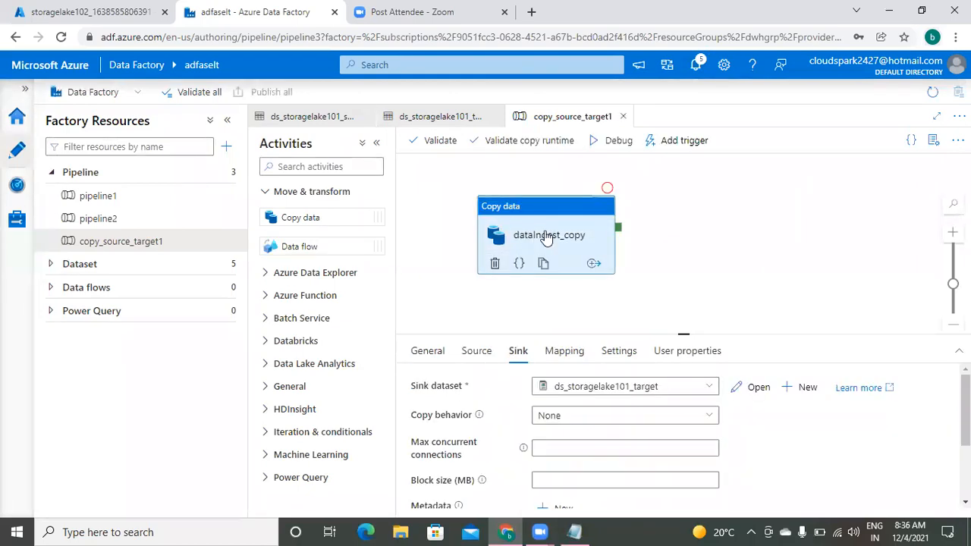
left_click(763, 334)
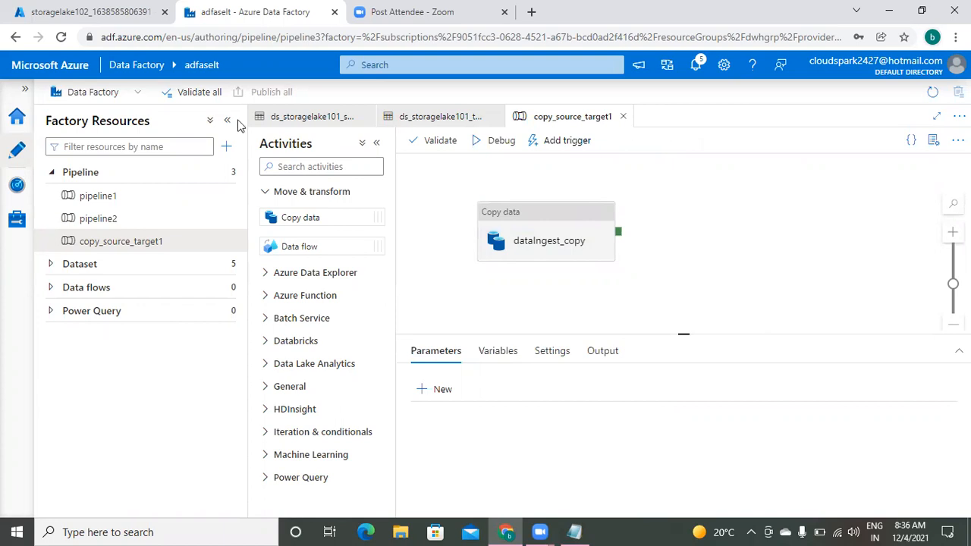
- Switch to the Azure portal and open storagelake101's target container through the dwhgrp resource group to check for the copied emp.txt file
left_click(115, 12)
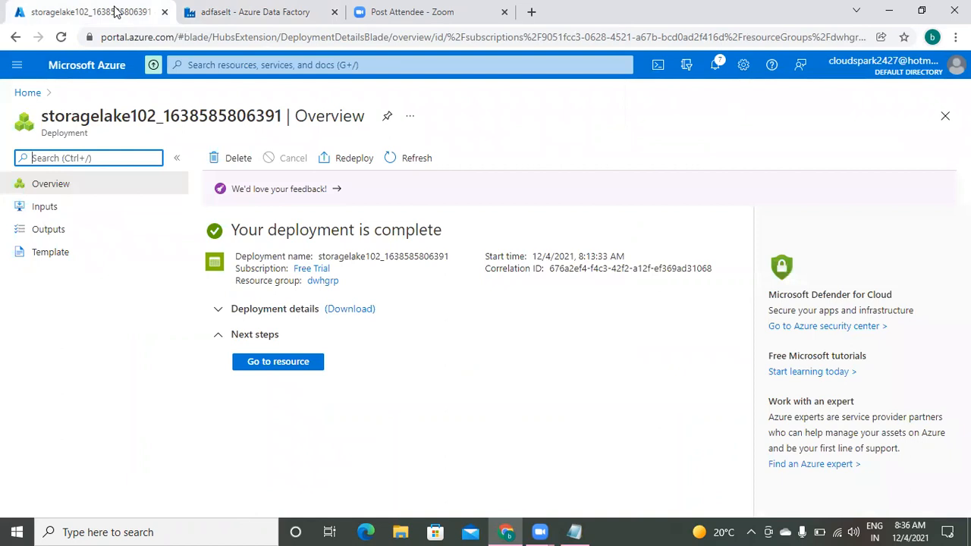
left_click(32, 95)
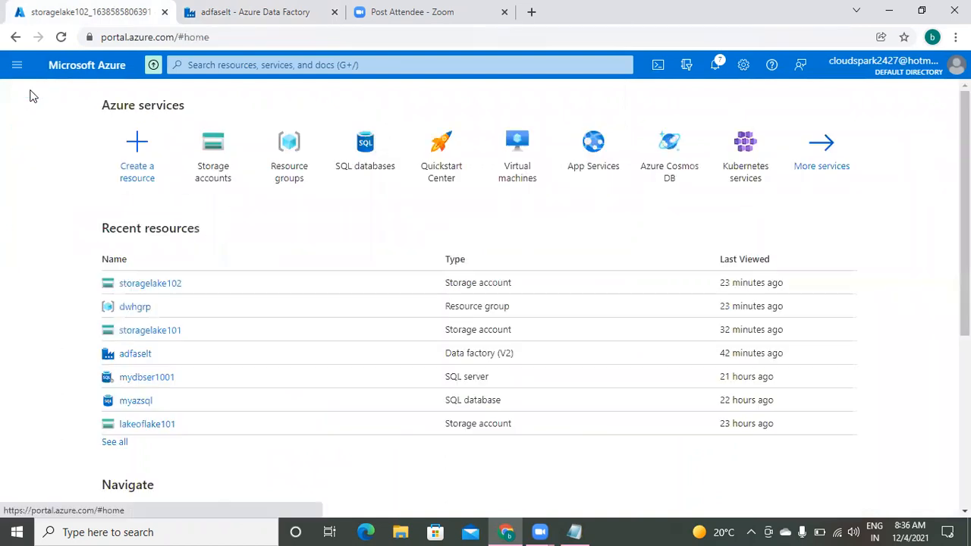
left_click(132, 311)
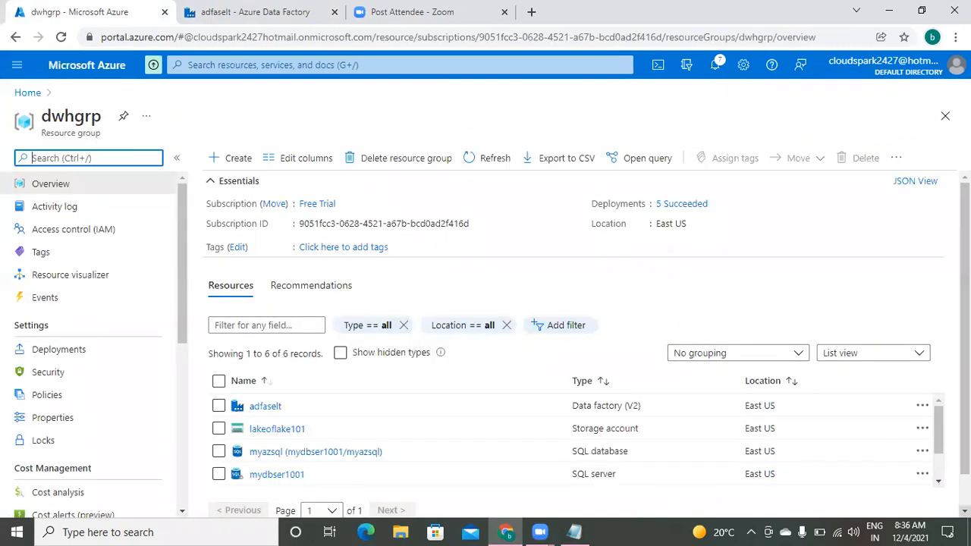
scroll(587, 347, "down", 1)
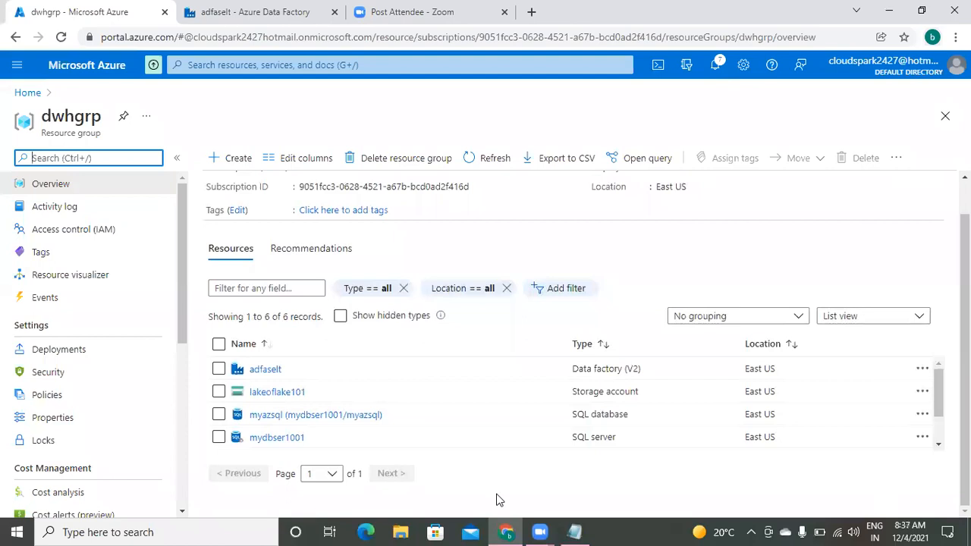
left_click(938, 446)
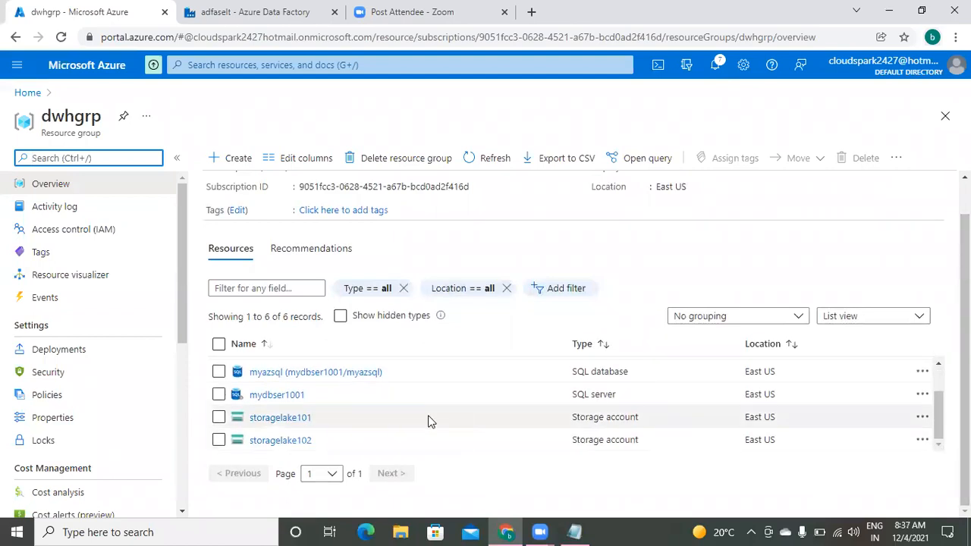
left_click(295, 419)
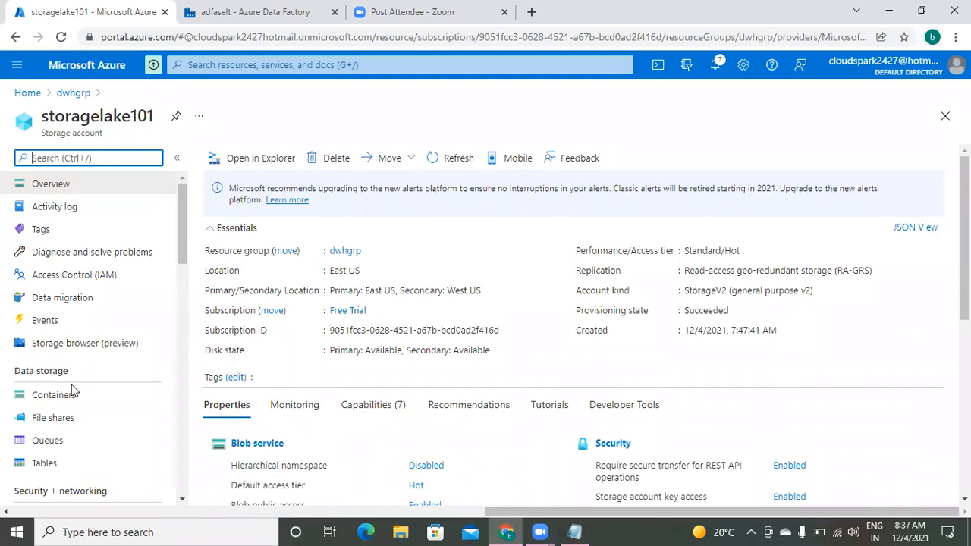
left_click(37, 396)
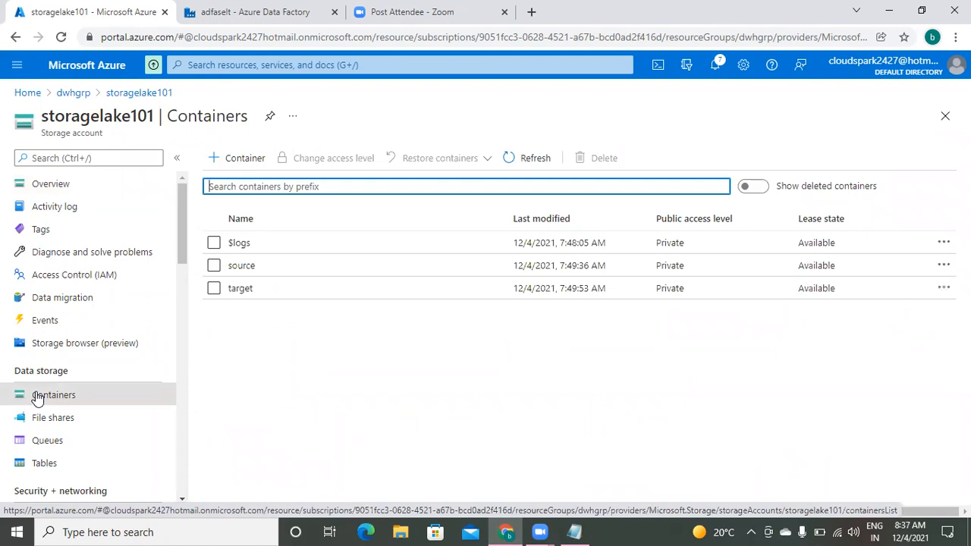
left_click(241, 289)
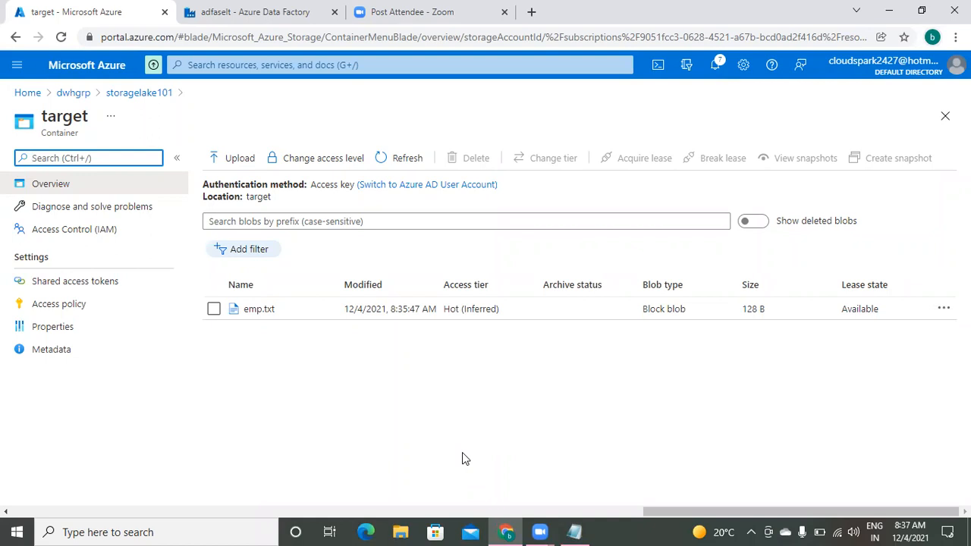
- Review the step notes in Notepad, and open pipeline1 in Azure Data Factory to look at its trigger options
left_click(573, 531)
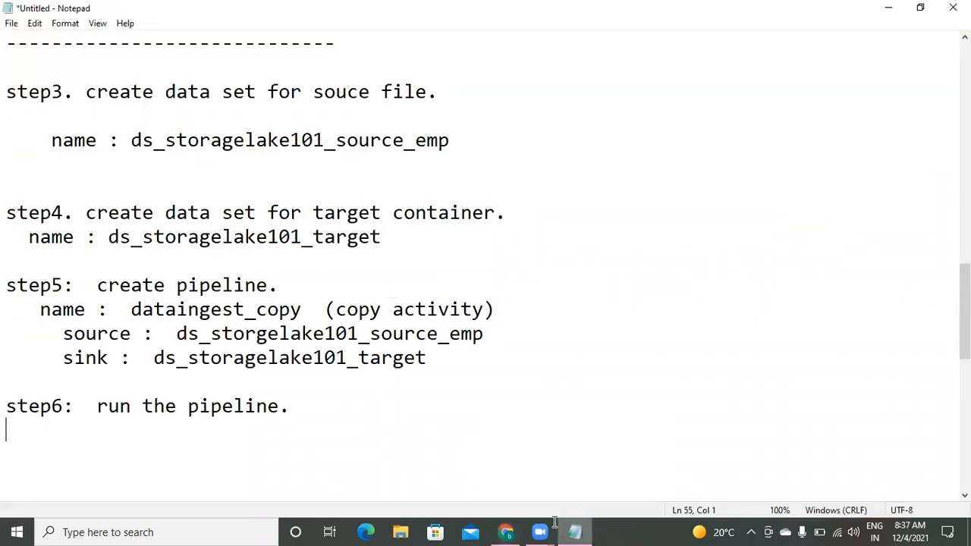
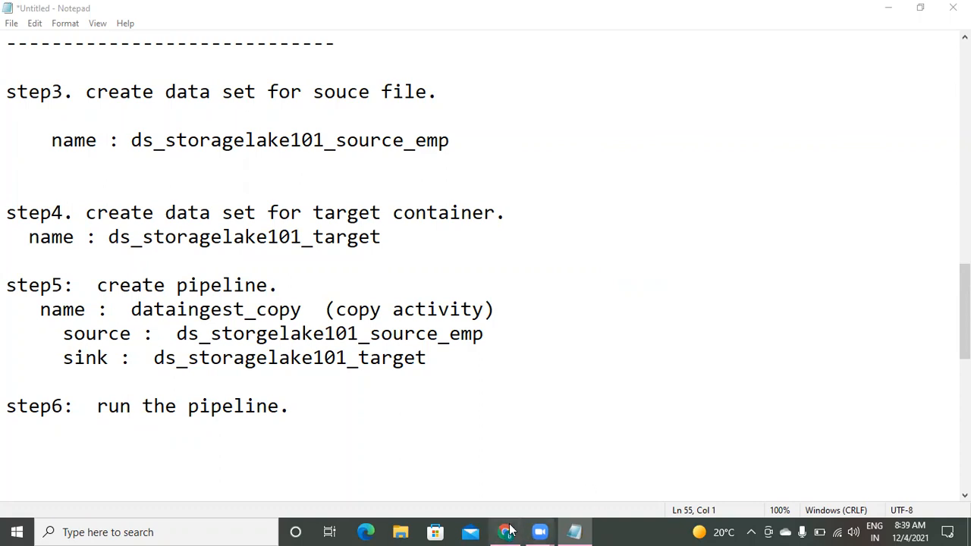
left_click(507, 531)
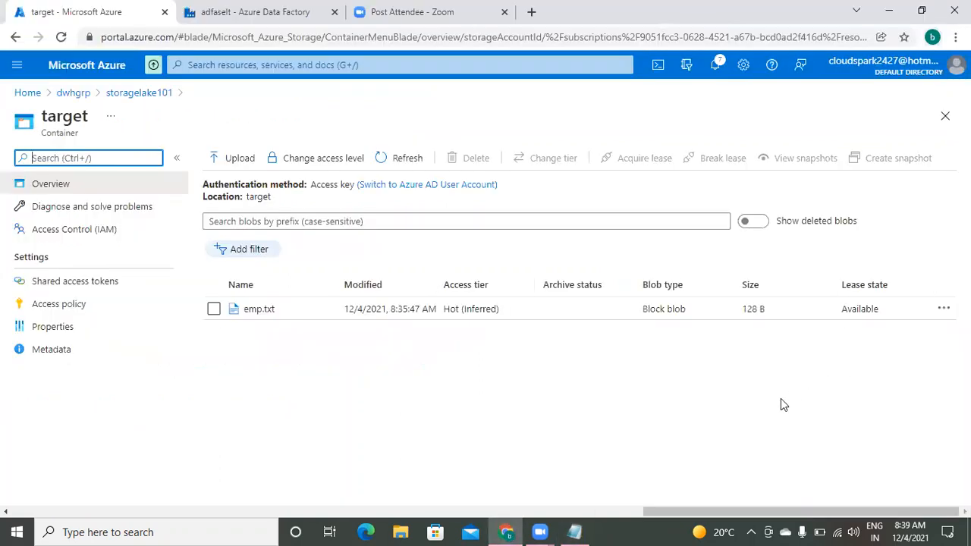
left_click(265, 9)
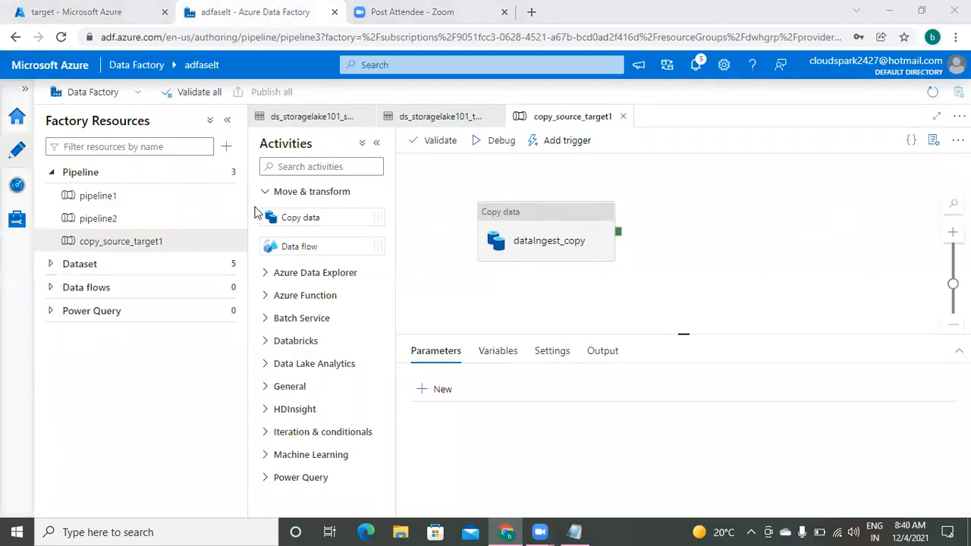
left_click(139, 197)
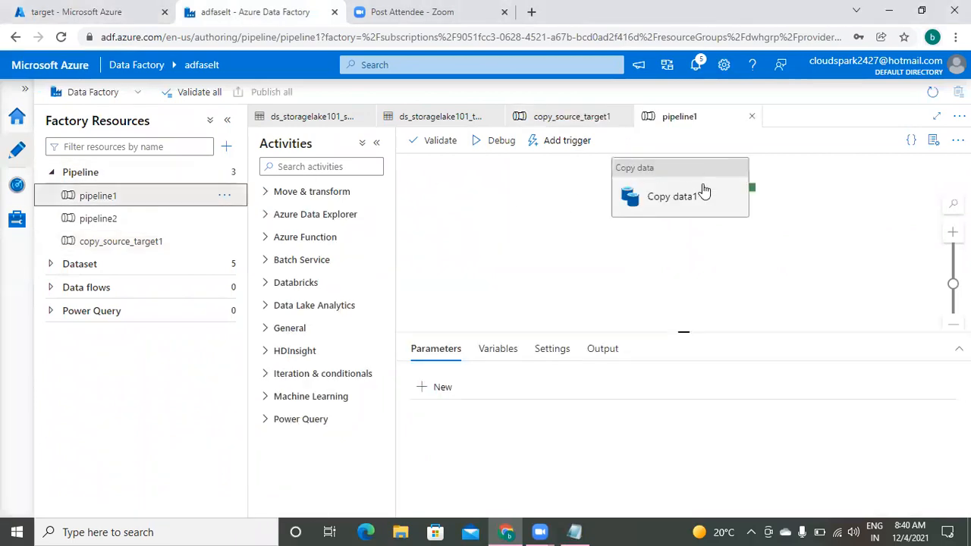
left_click(560, 144)
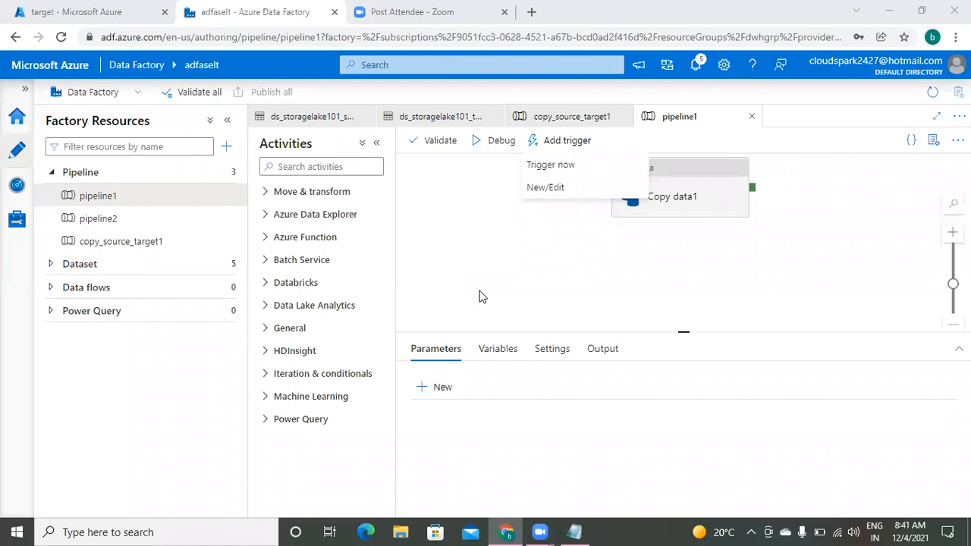
left_click(769, 288)
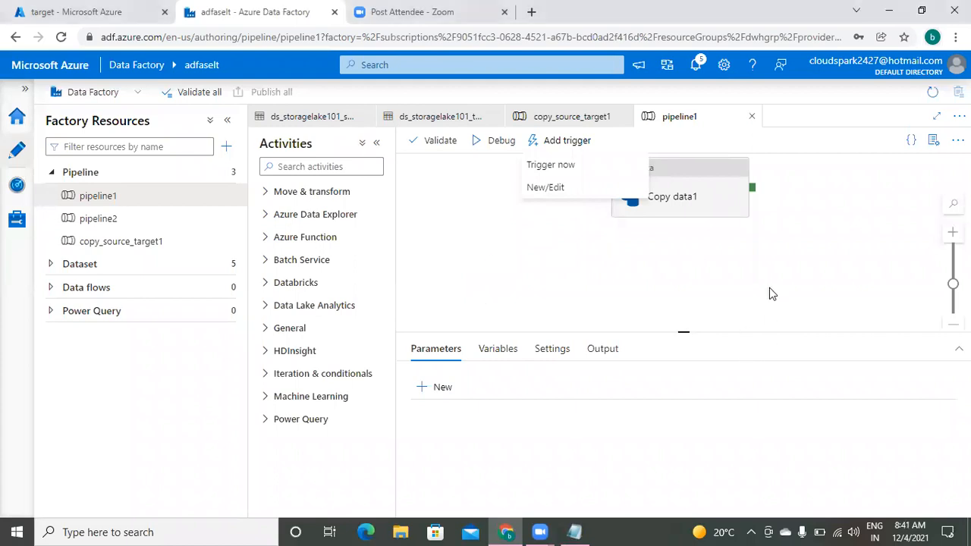